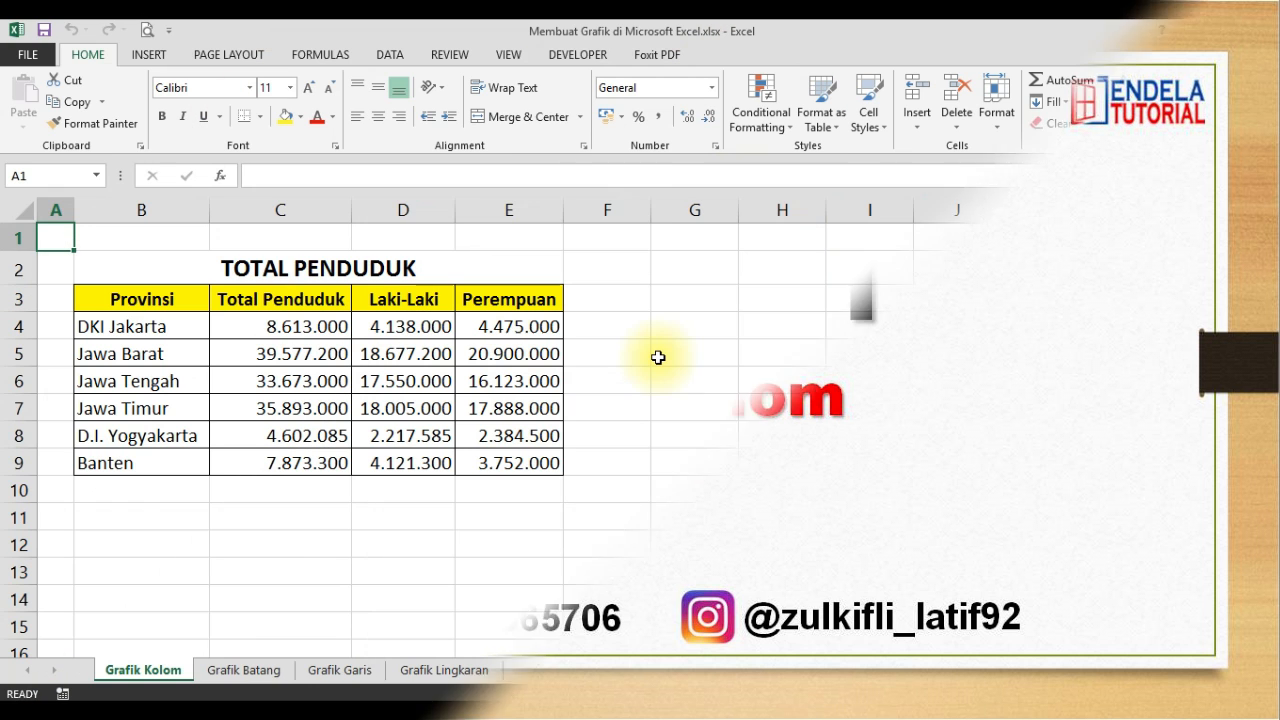
Examine the TOTAL PENDUDUK table's title, Provinsi header and province names on the Grafik Kolom sheet.
left_click(266, 256)
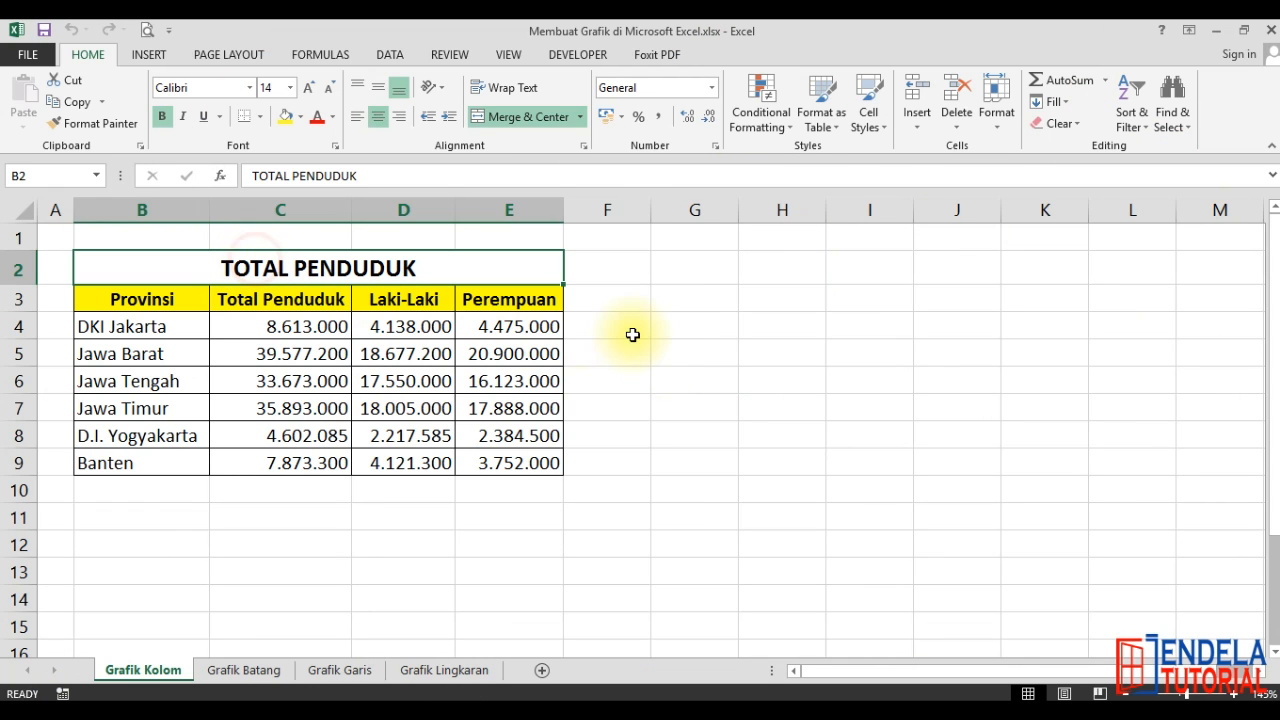
left_click(64, 238)
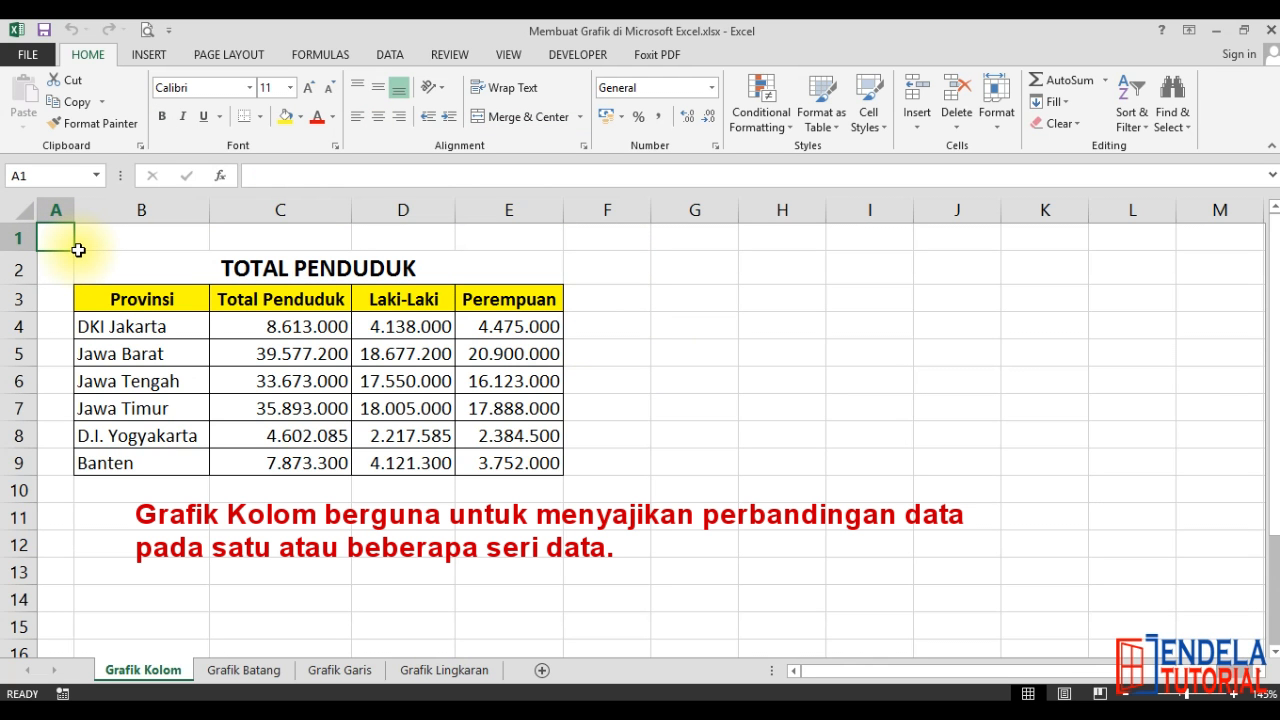
left_click(143, 297)
left_click(310, 271)
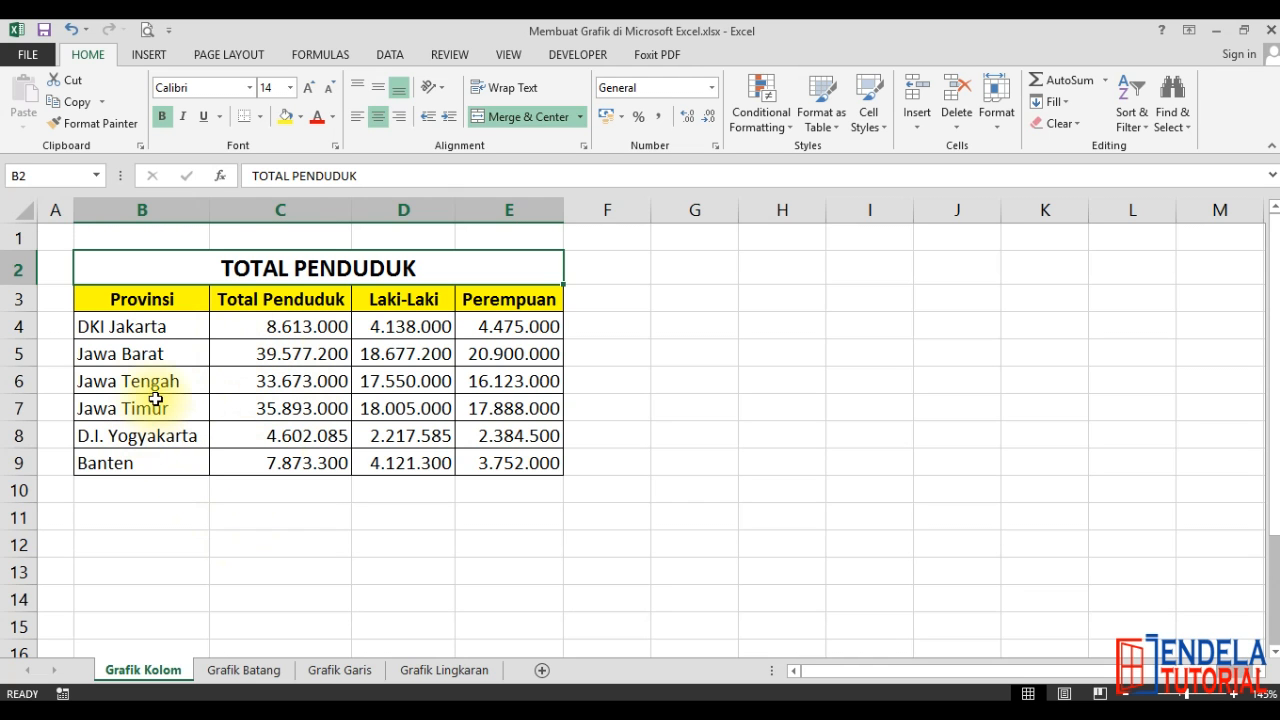
left_click(164, 518)
left_click(138, 324)
left_click(107, 350)
left_click(129, 378)
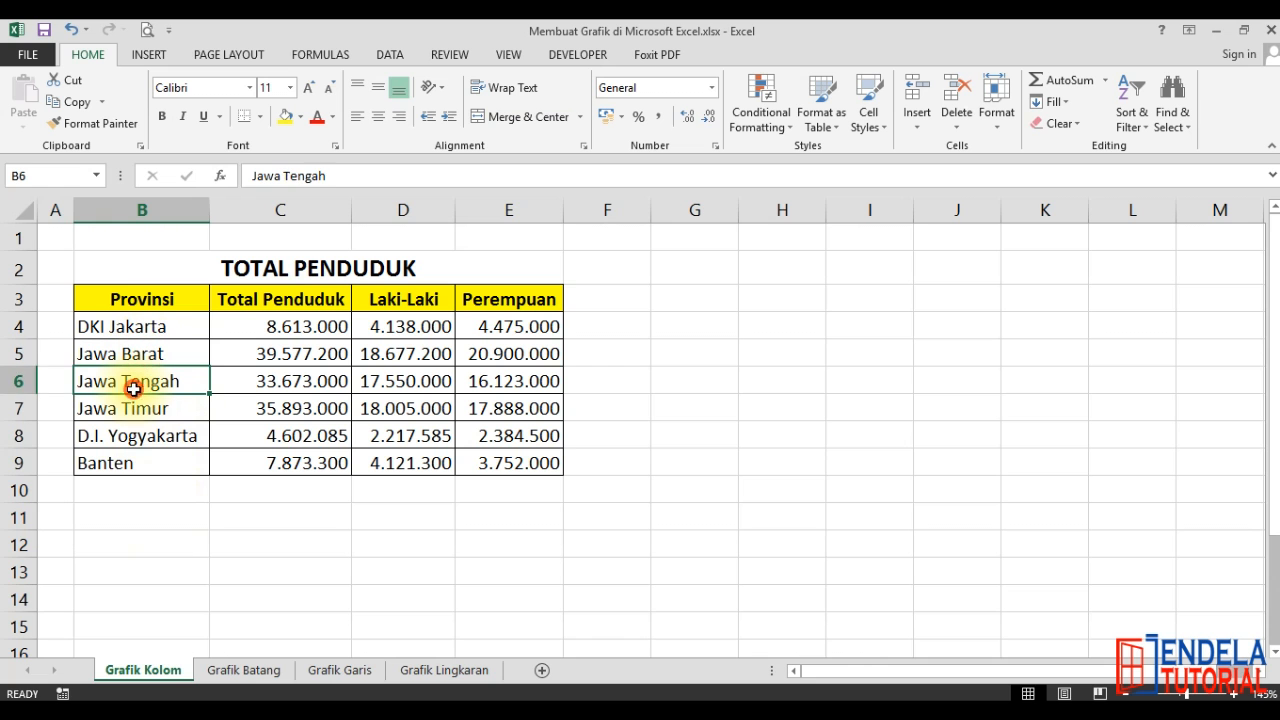
left_click(130, 436)
left_click(123, 463)
left_click(130, 512)
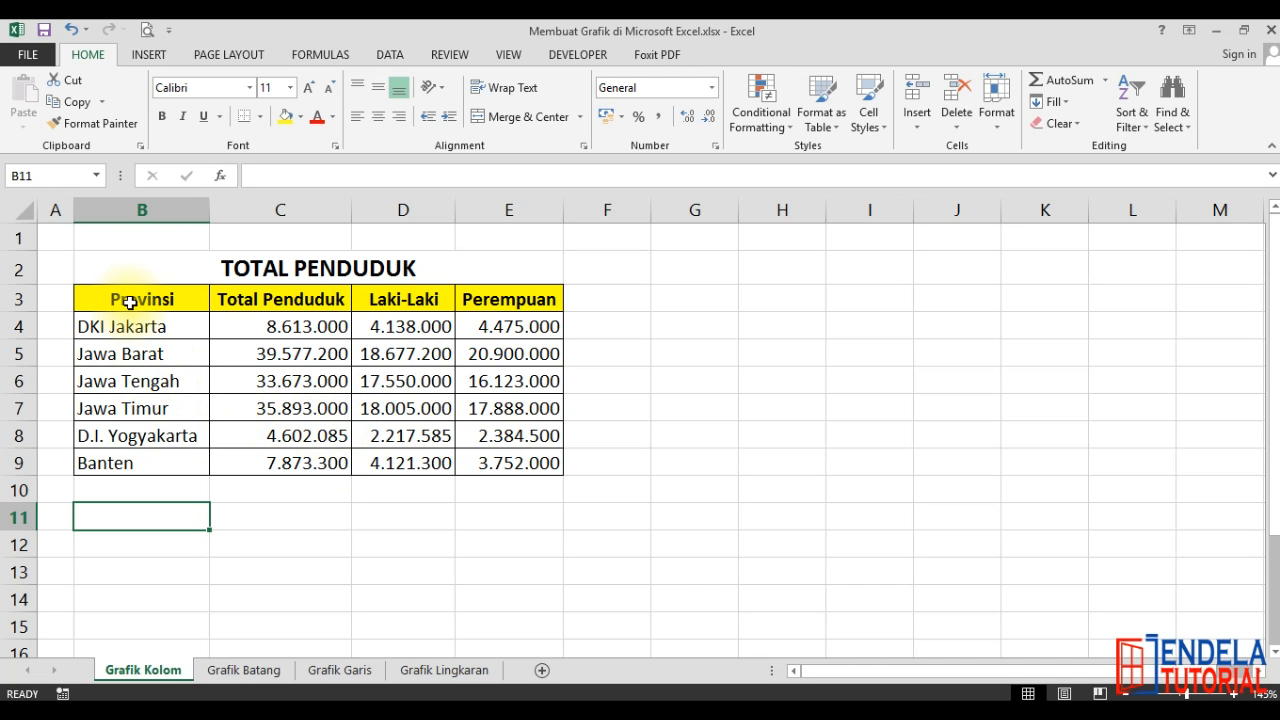
Insert a 2-D clustered column chart from the population data in B3:E9 and shift it slightly up and left.
left_click_drag(130, 306, 479, 459)
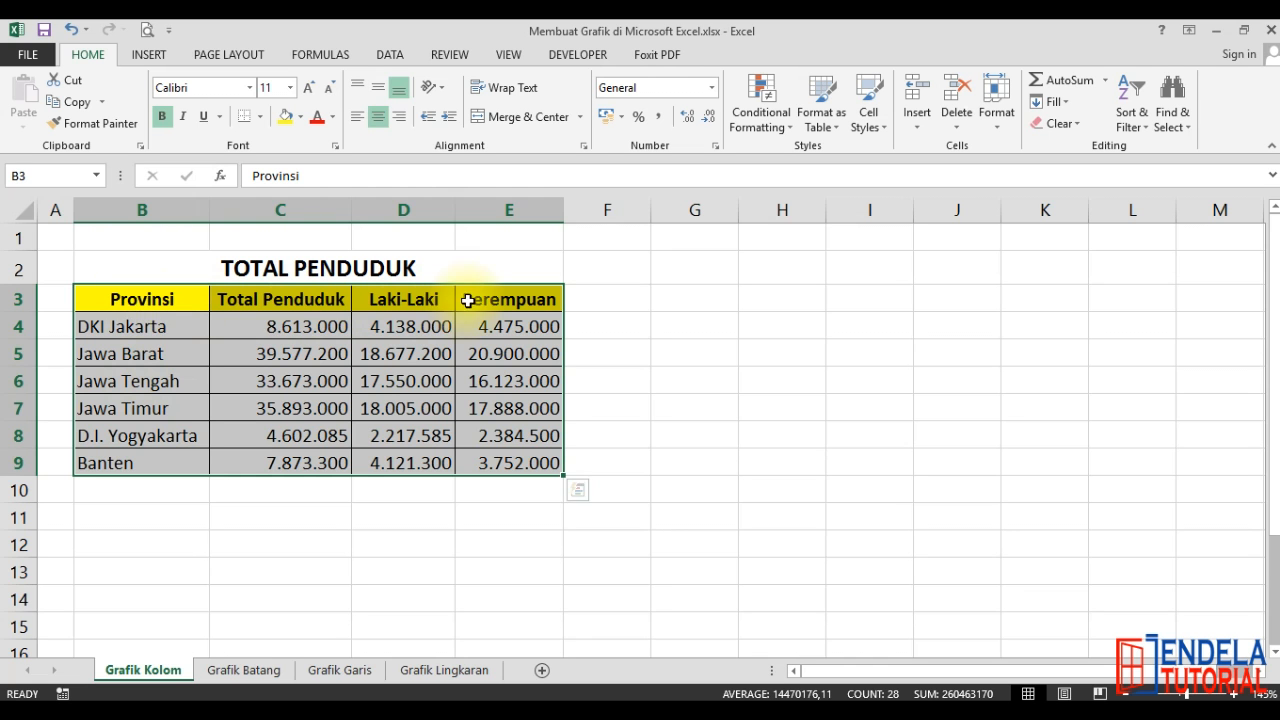
left_click(149, 55)
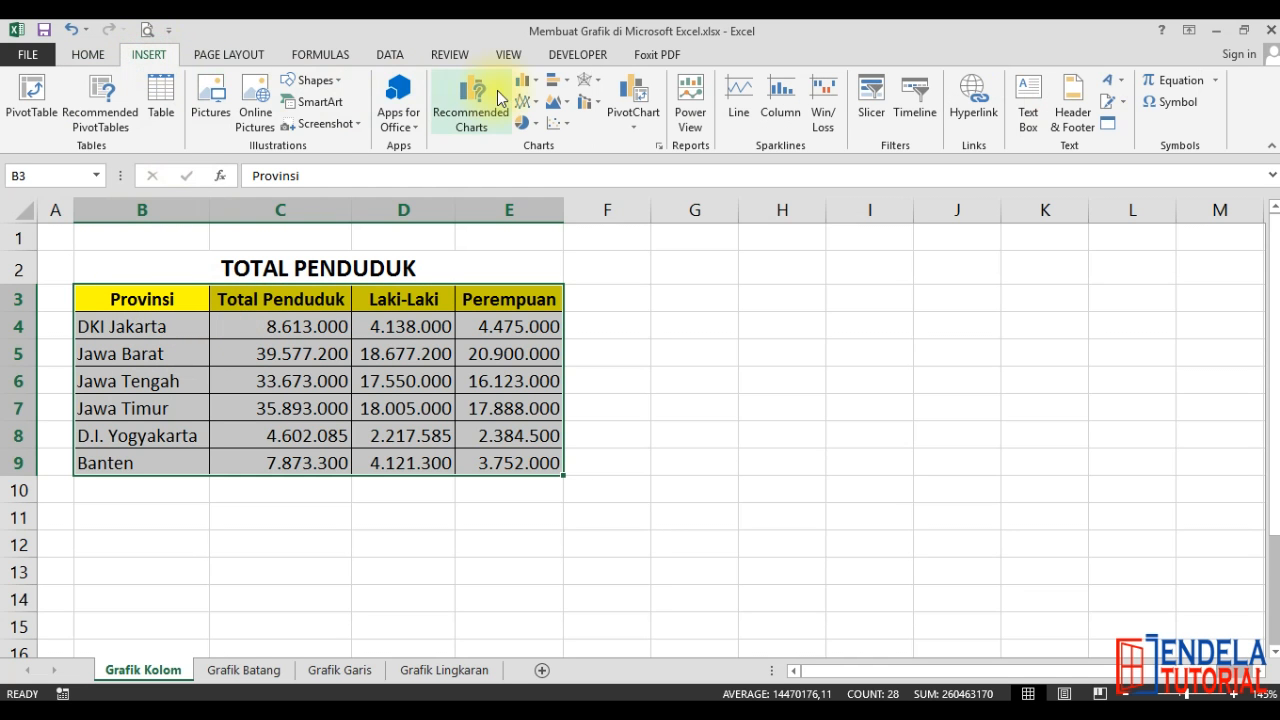
left_click(529, 84)
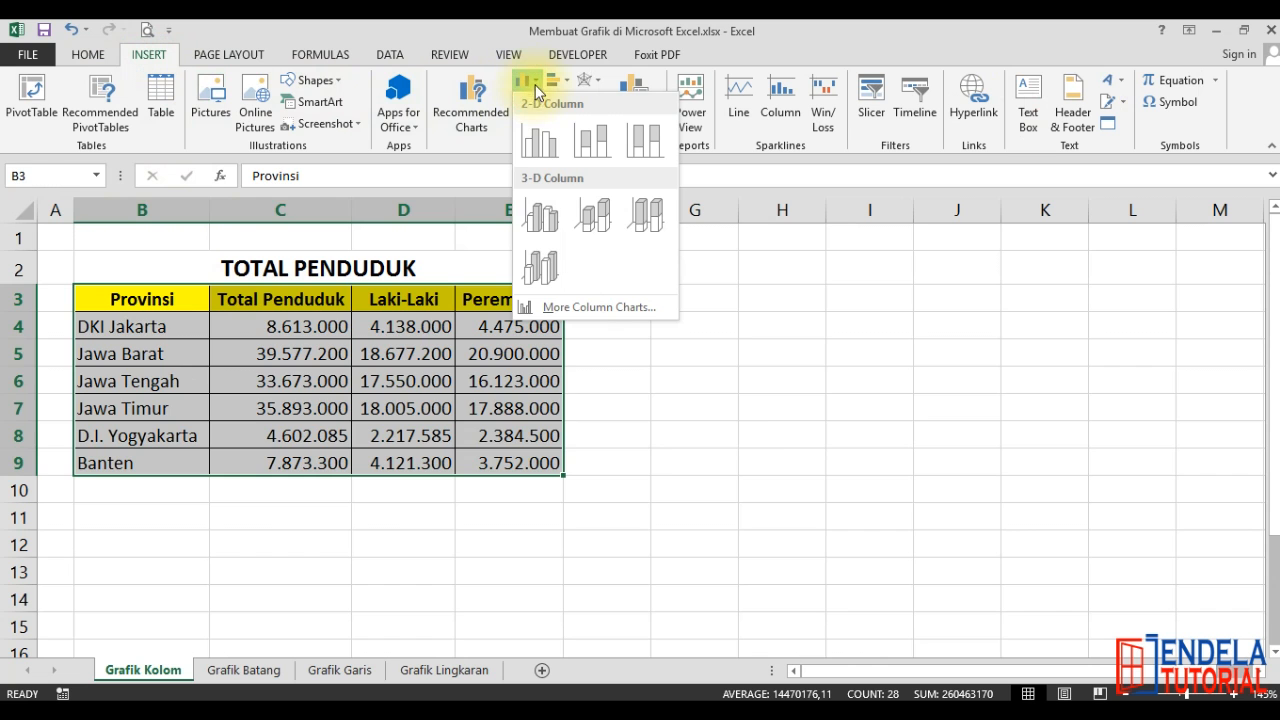
mouse_move(541, 130)
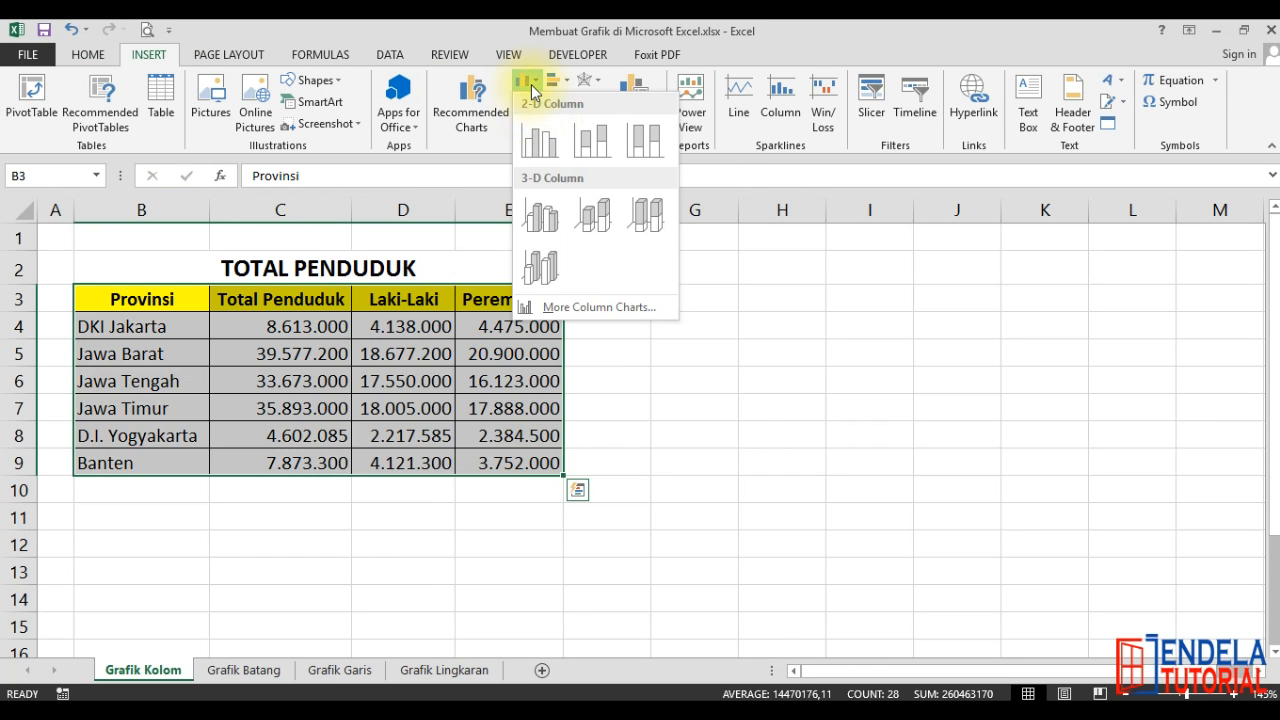
left_click(536, 156)
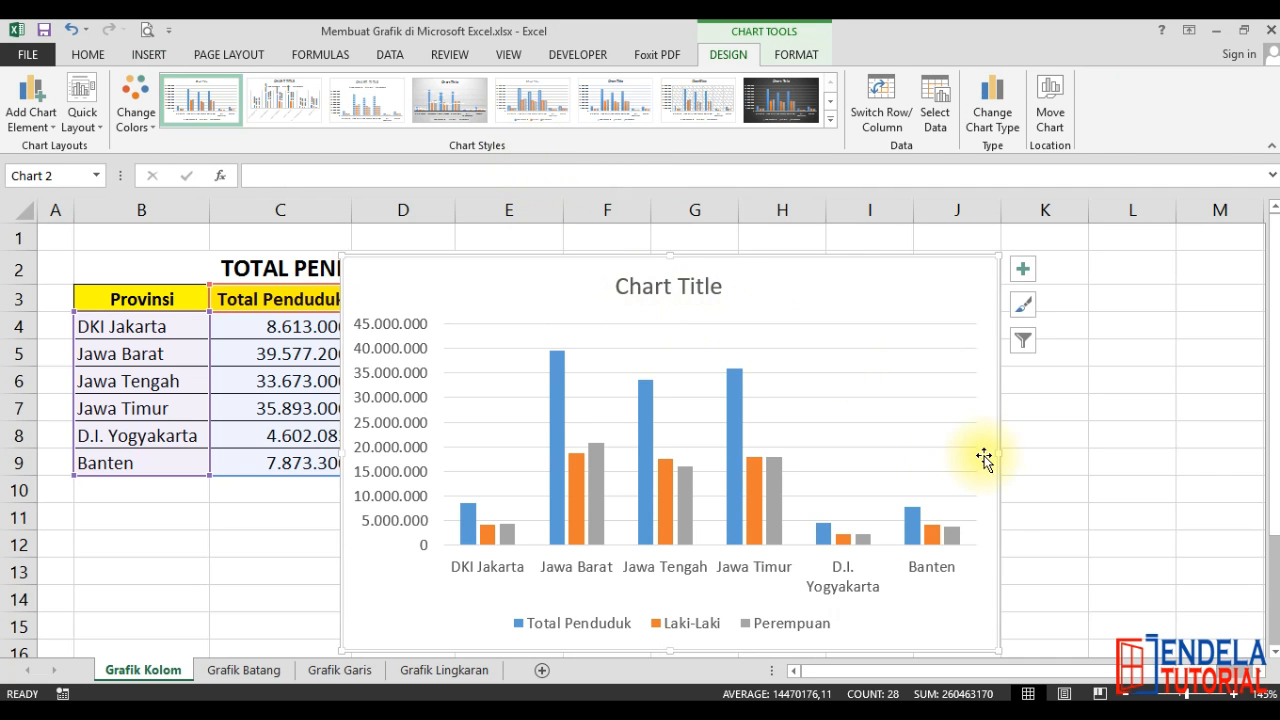
left_click_drag(870, 302, 866, 291)
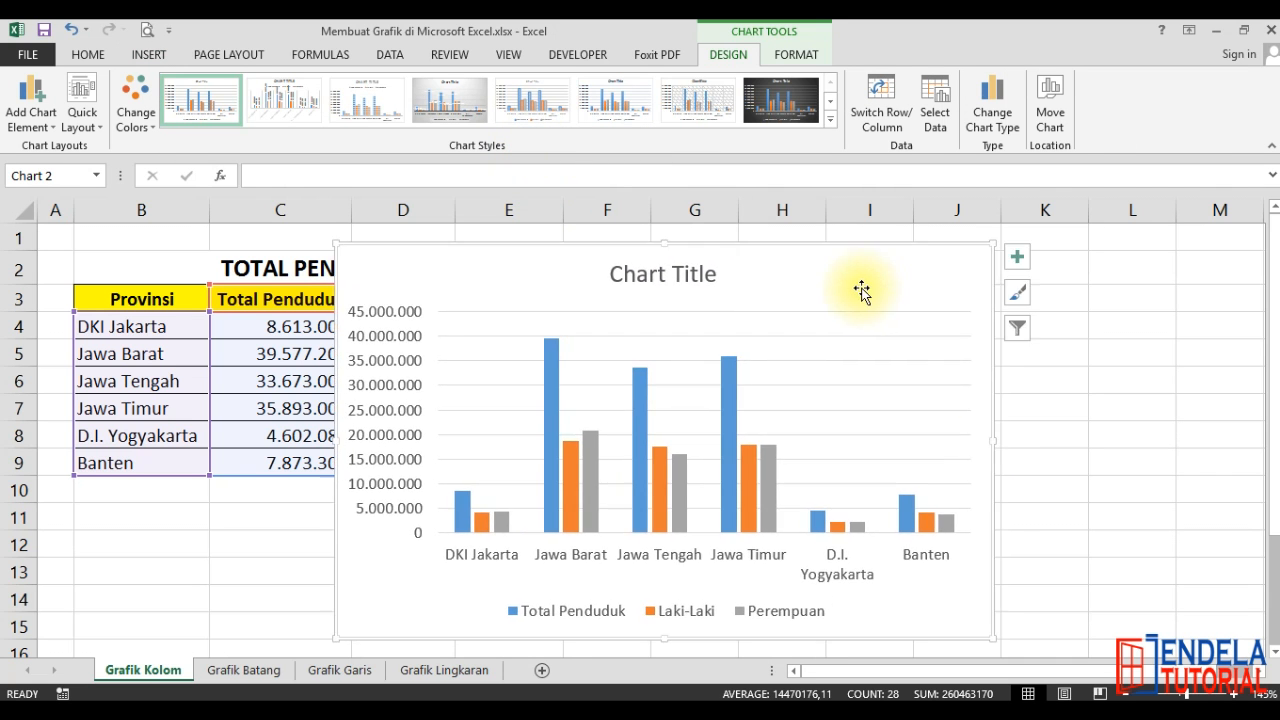
Replace the column chart's title text with TOTAL PENDUDUK.
left_click(683, 274)
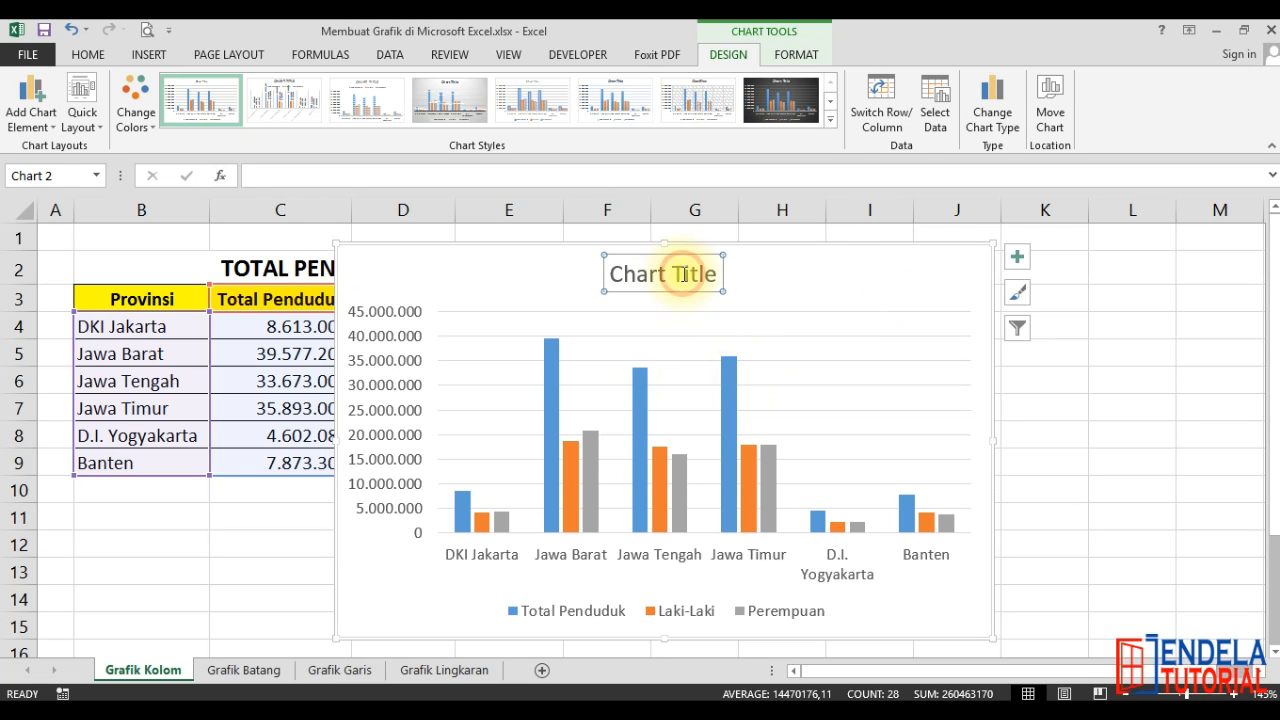
triple_click(675, 274)
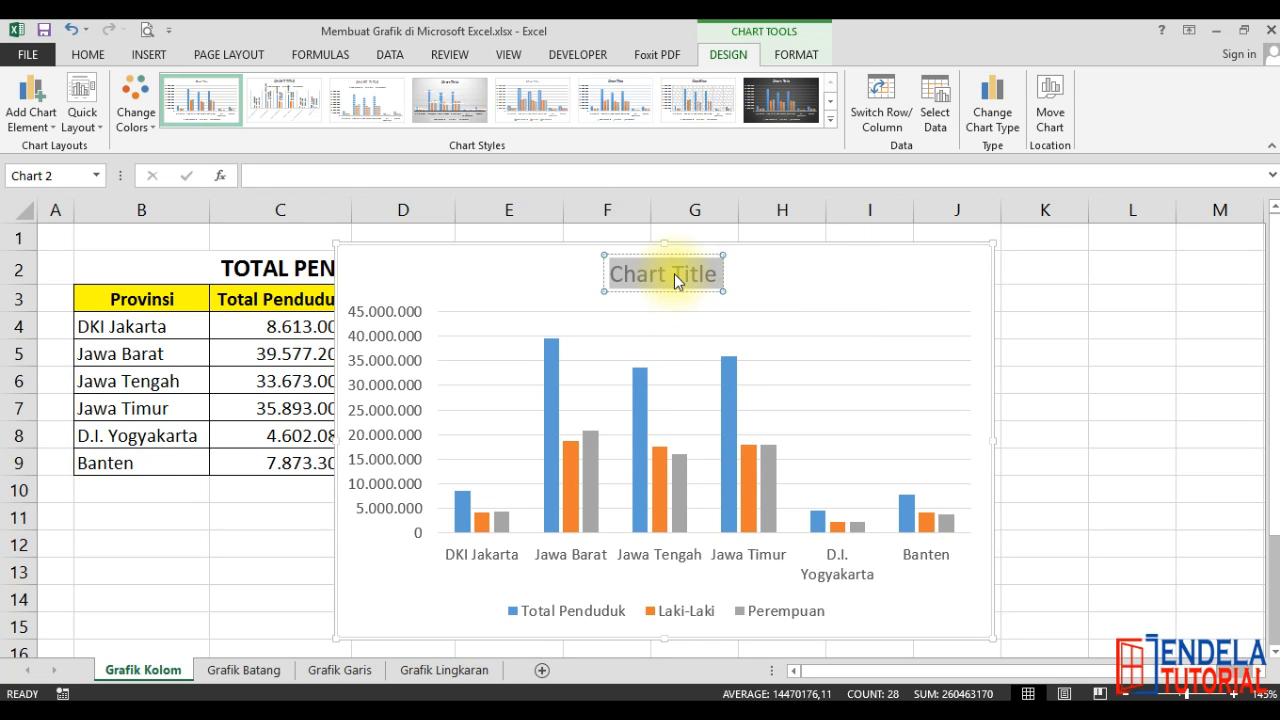
type("T")
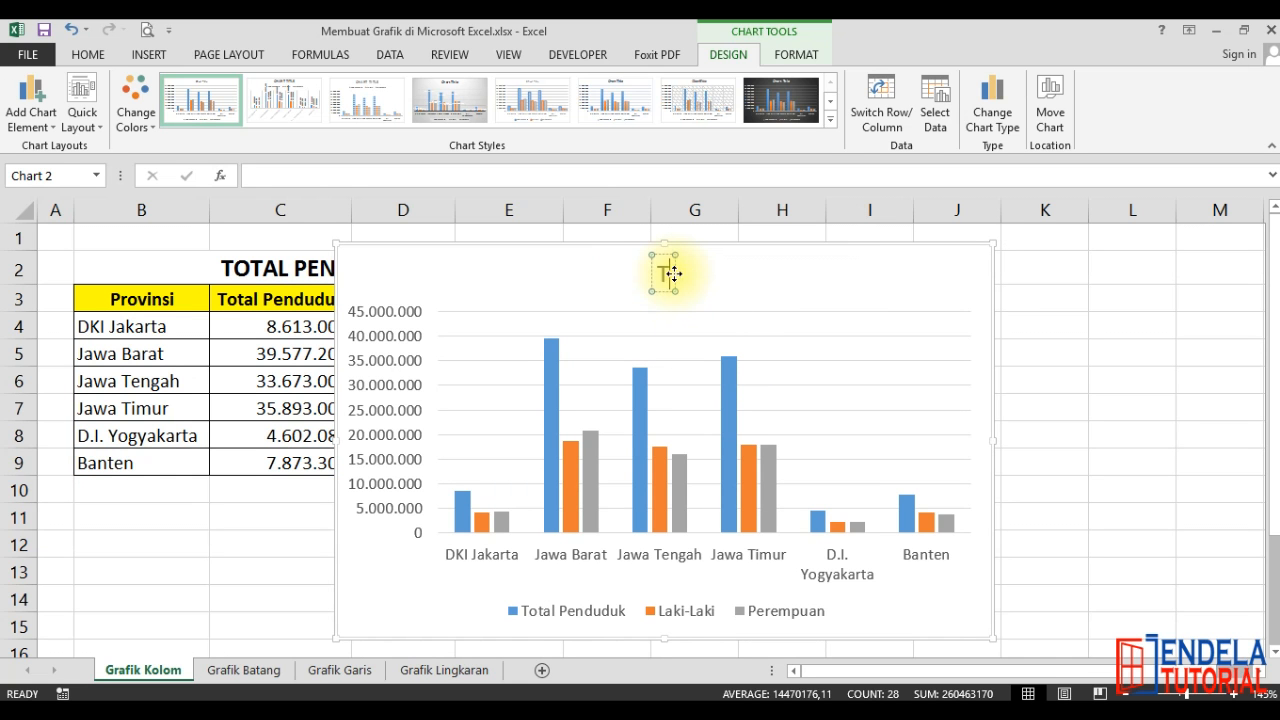
type("OTAL PENDUDUK")
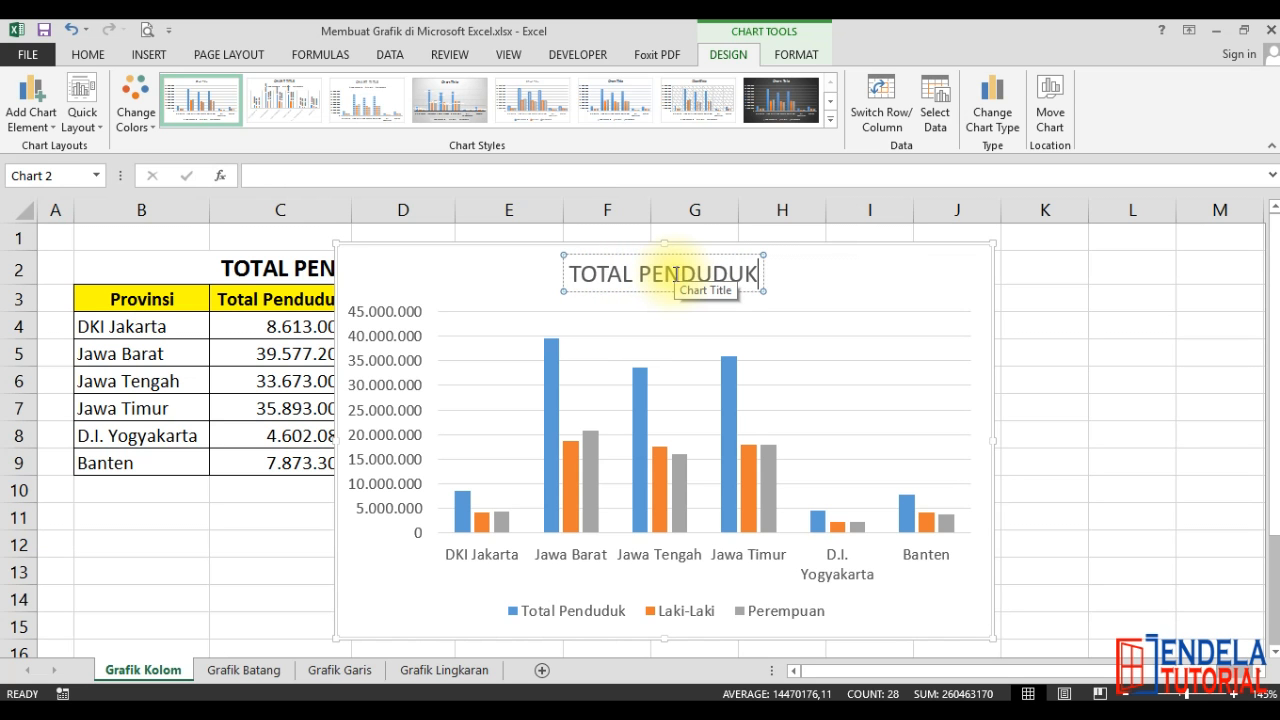
left_click(1120, 446)
Recolour the column chart with the colourful orange, yellow and green palette and apply the last chart style, with gradient columns and bold title.
left_click(915, 296)
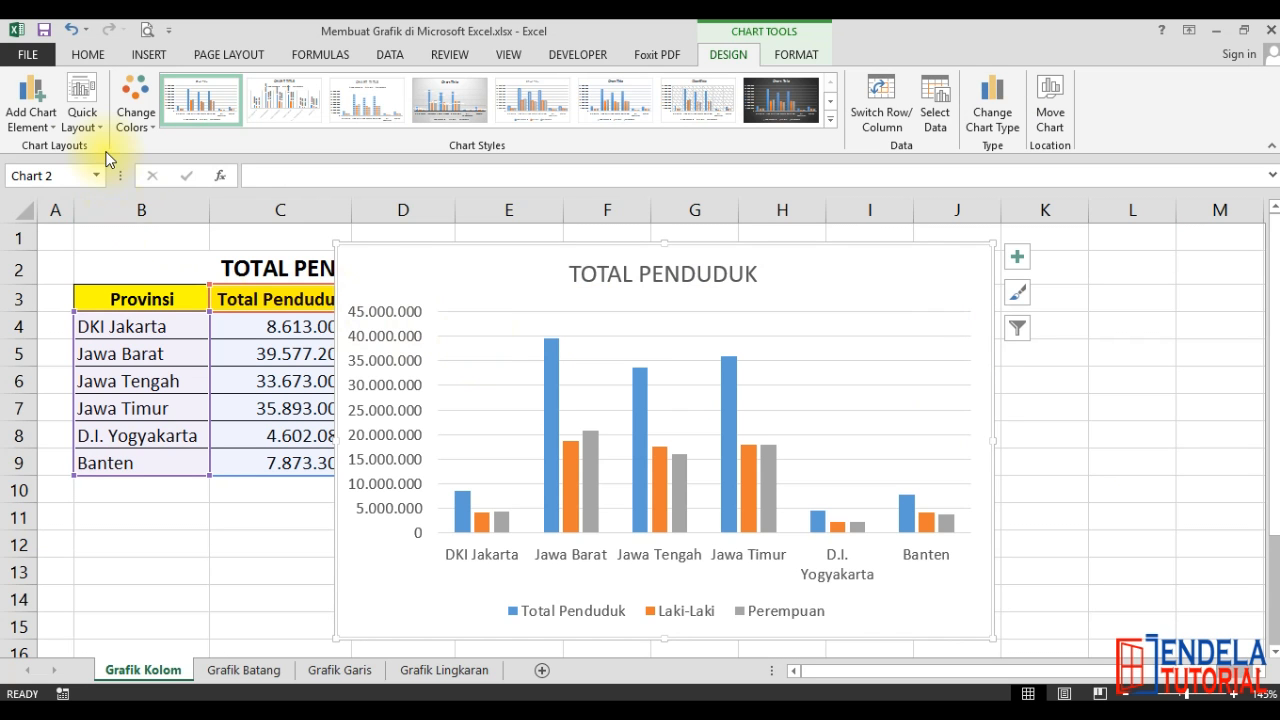
left_click(129, 127)
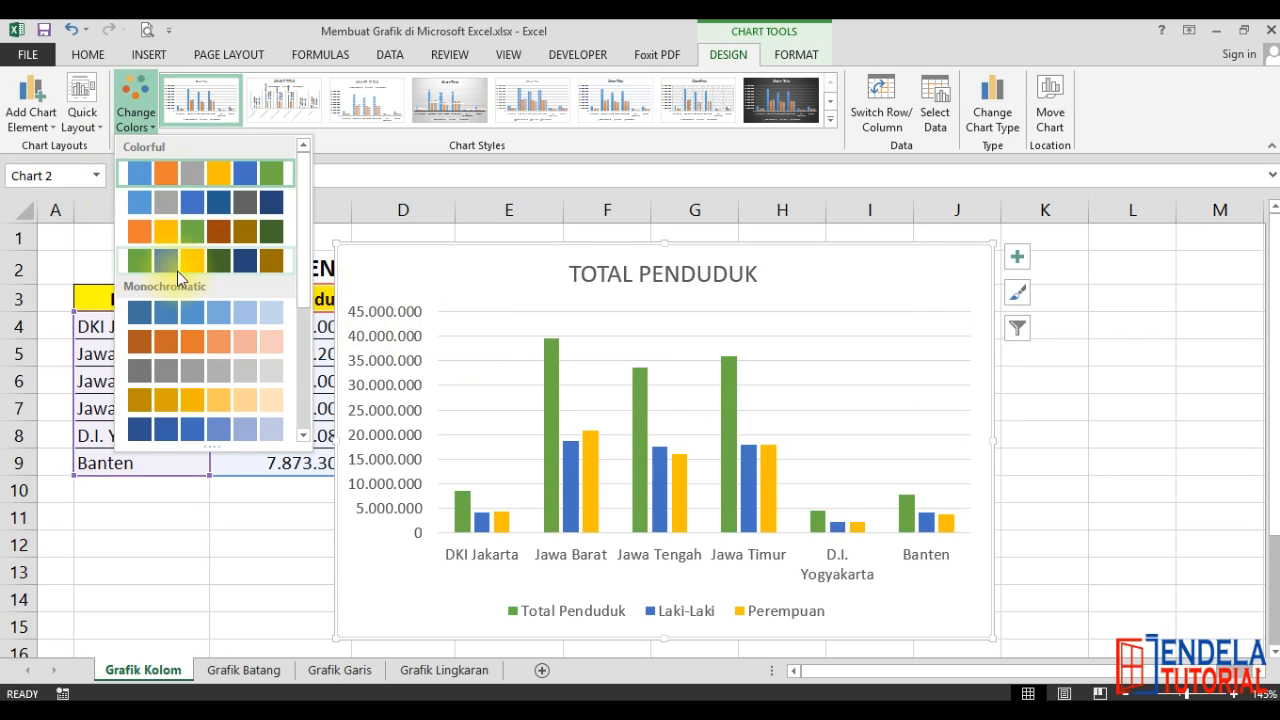
scroll(194, 366, "down", 3)
scroll(194, 366, "up", 3)
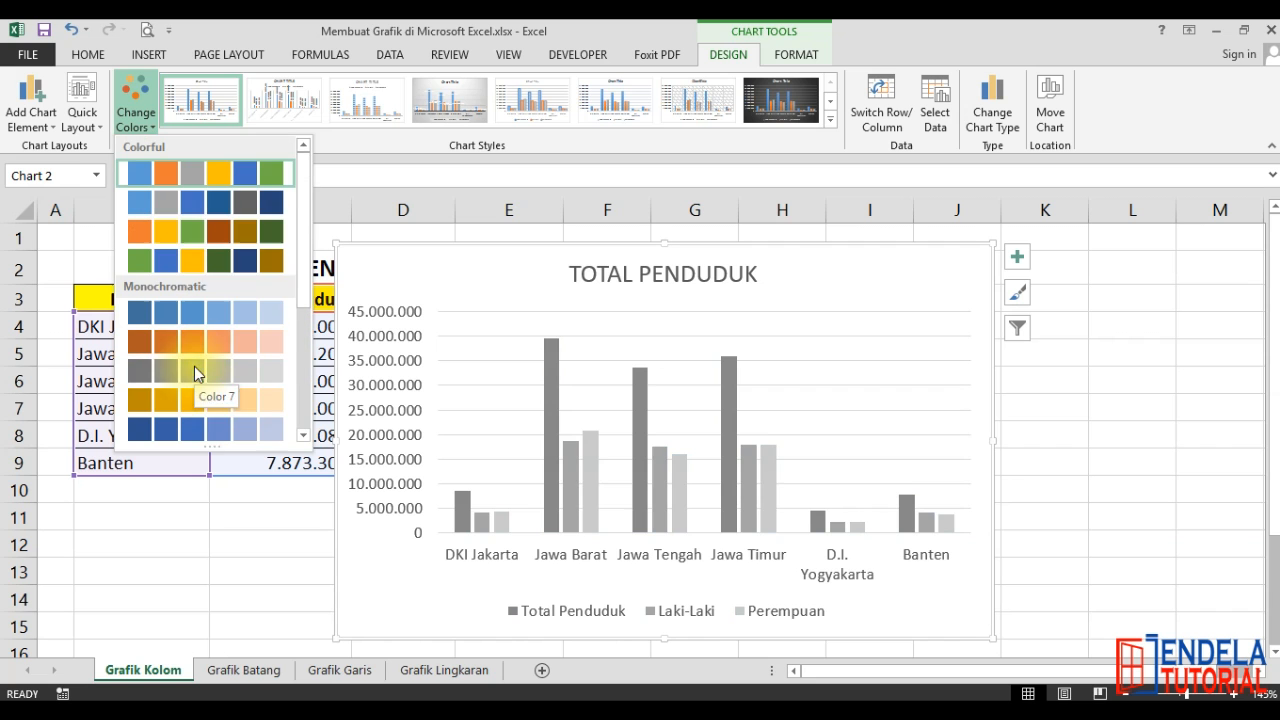
left_click(207, 231)
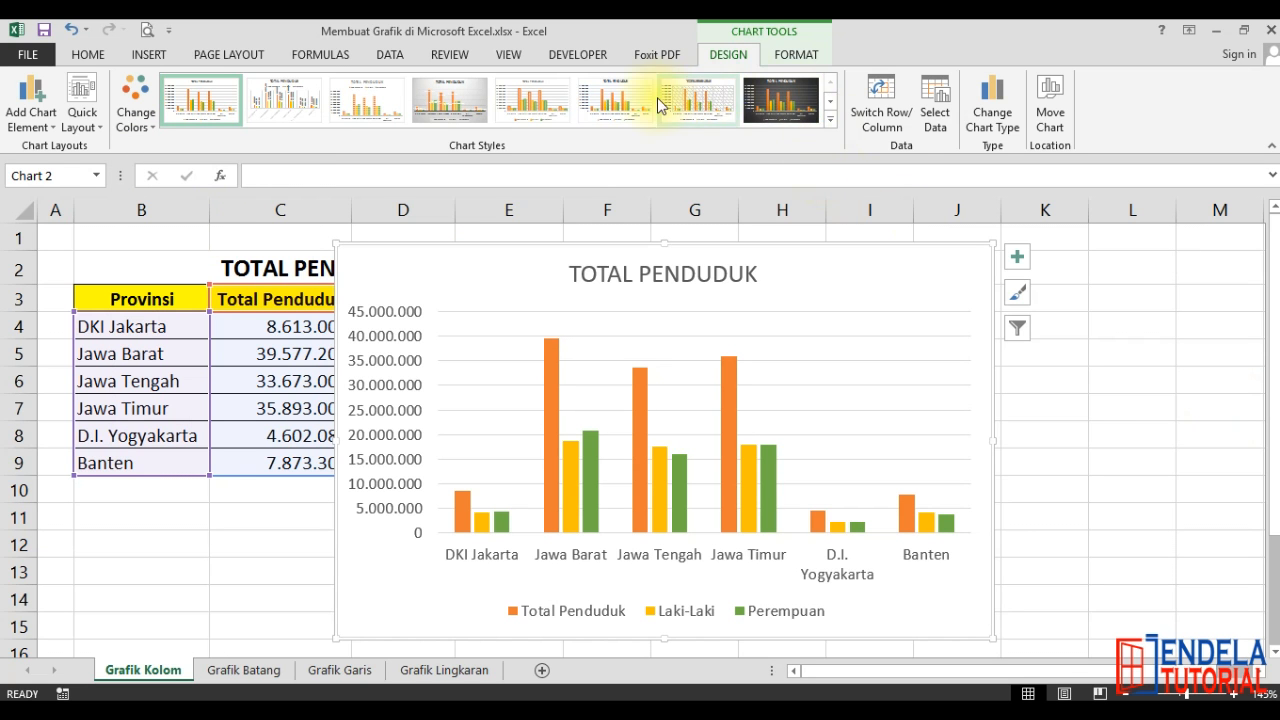
left_click(828, 121)
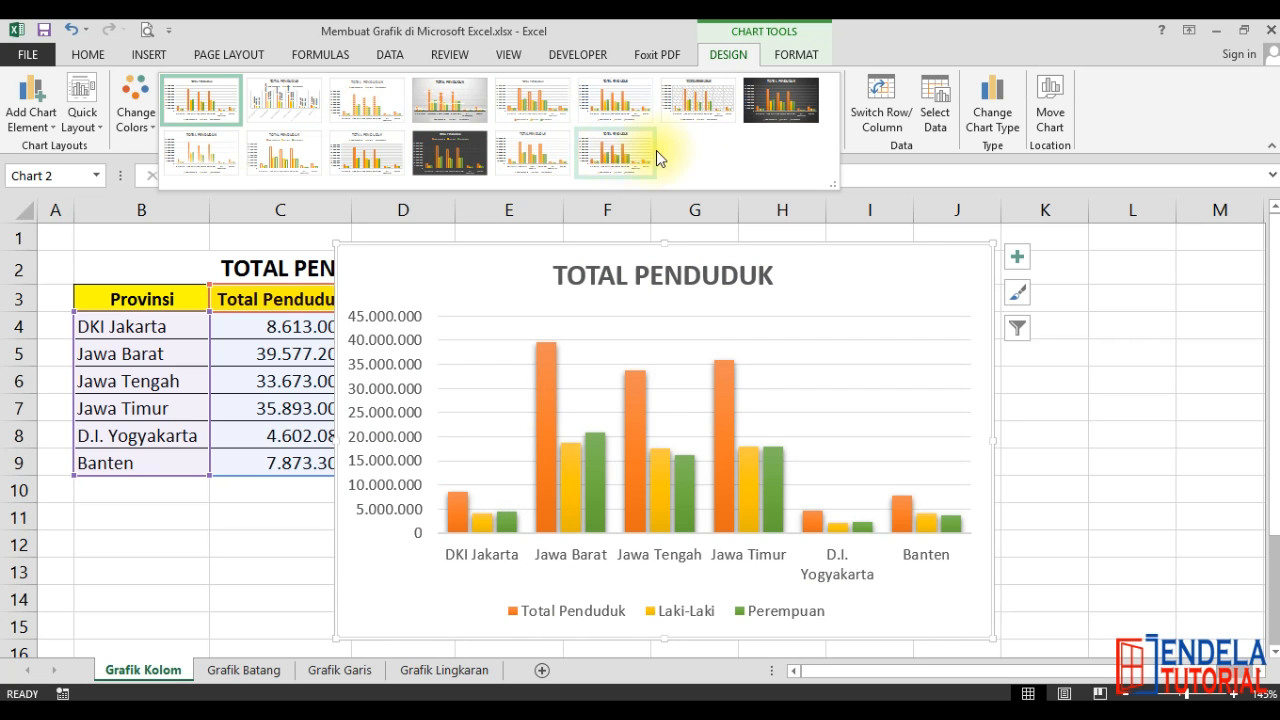
left_click(618, 155)
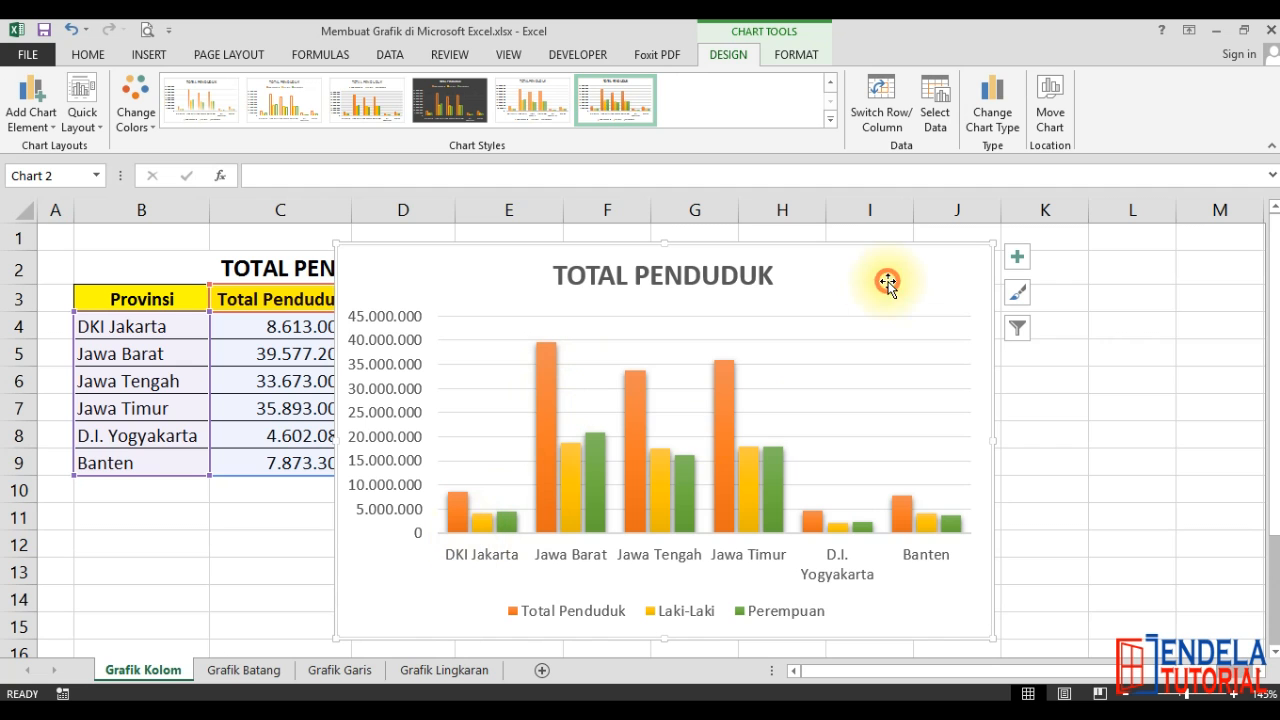
Add primary minor horizontal gridlines to the TOTAL PENDUDUK column chart.
left_click(33, 125)
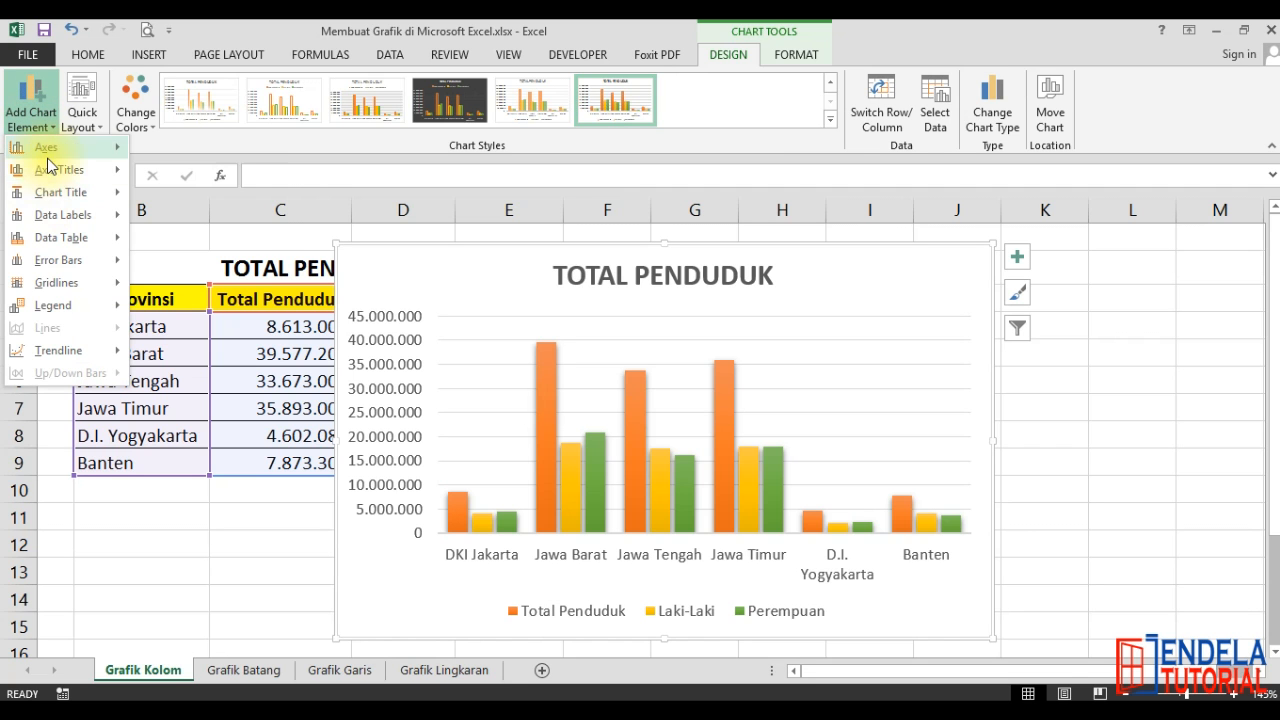
mouse_move(47, 215)
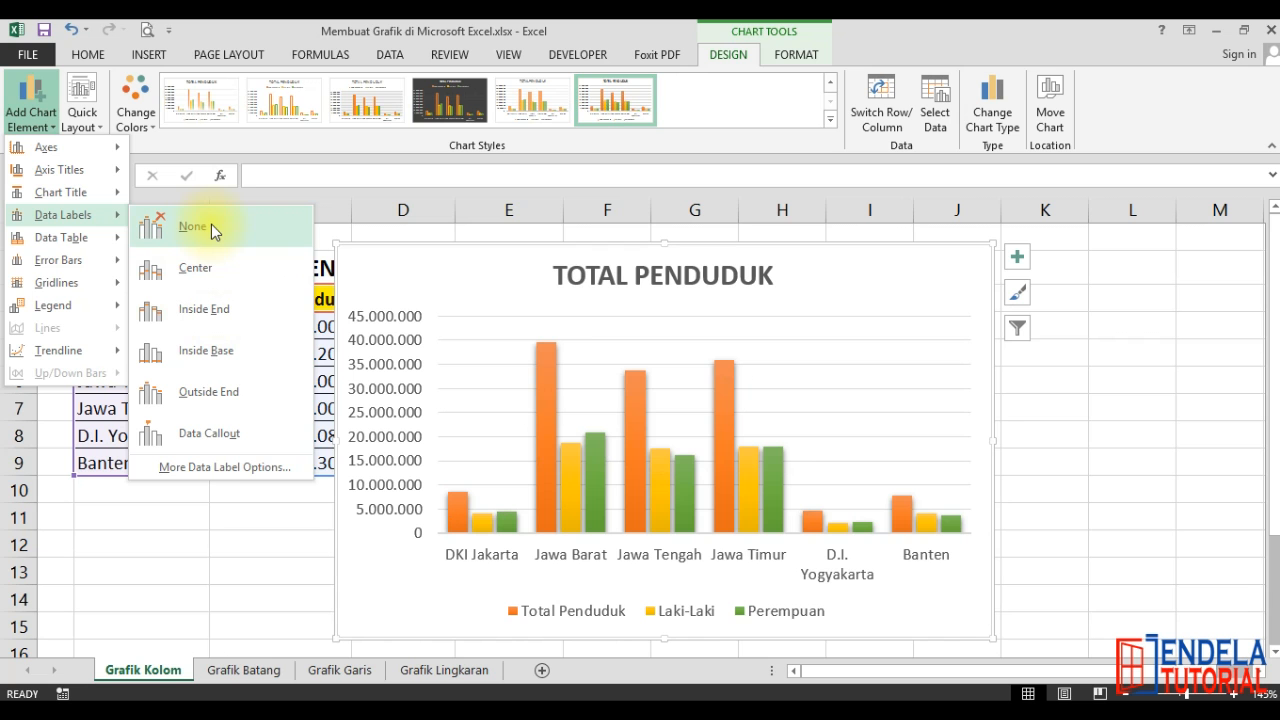
mouse_move(77, 245)
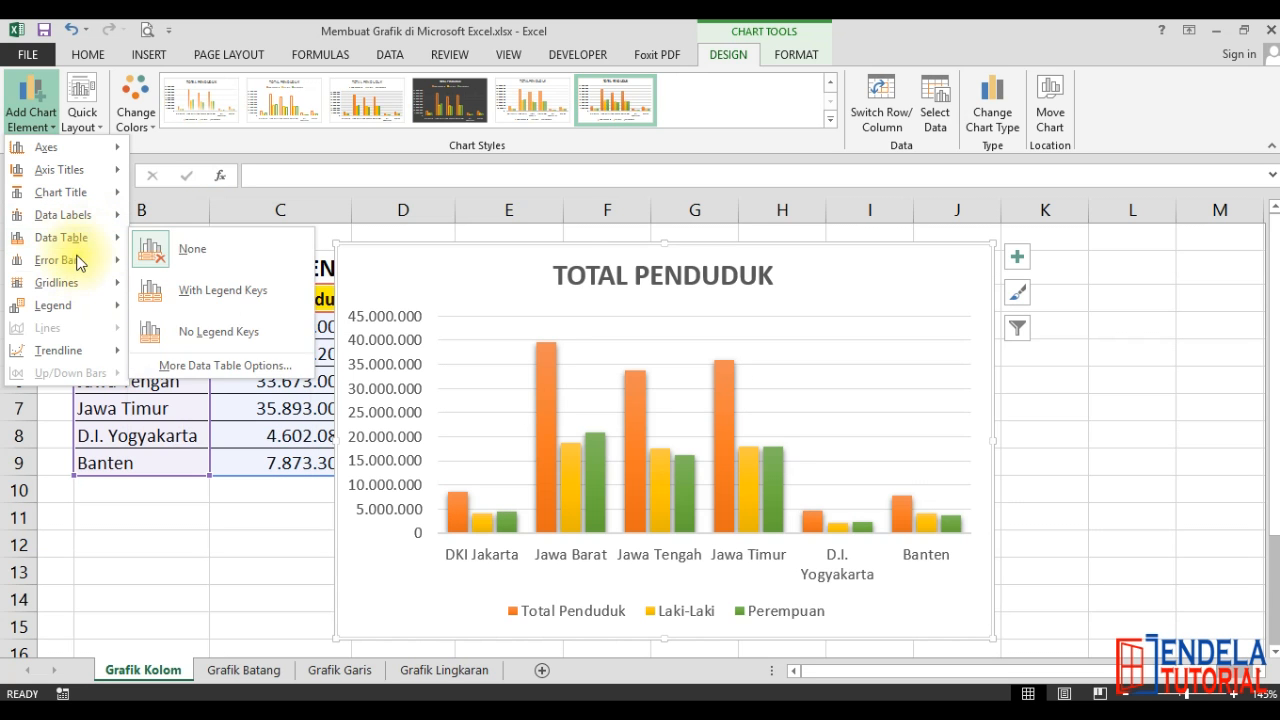
mouse_move(80, 284)
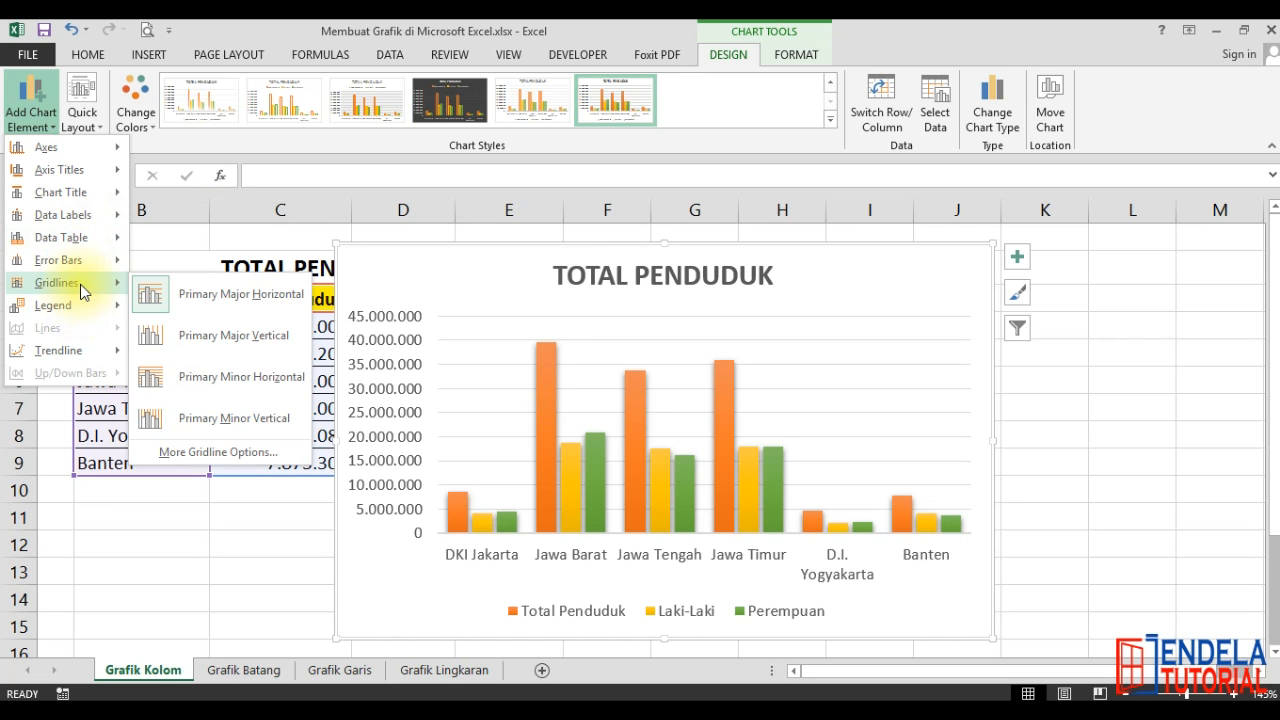
left_click(257, 386)
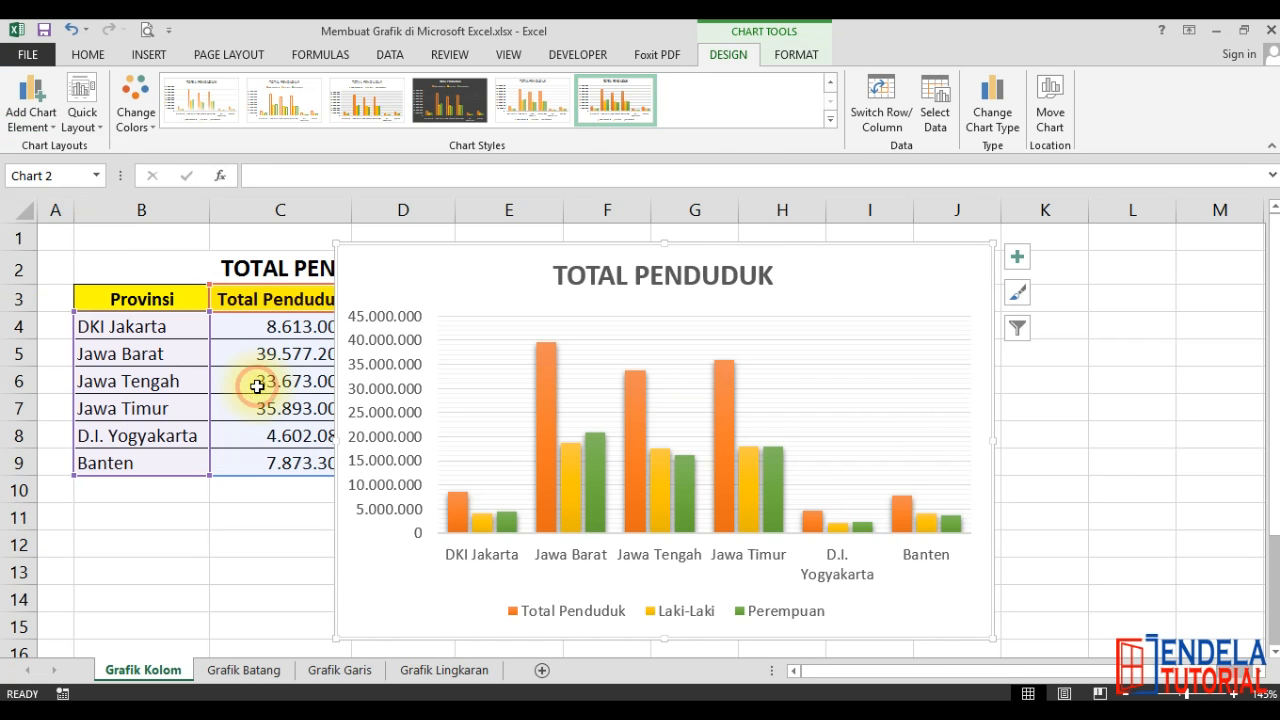
left_click(1090, 462)
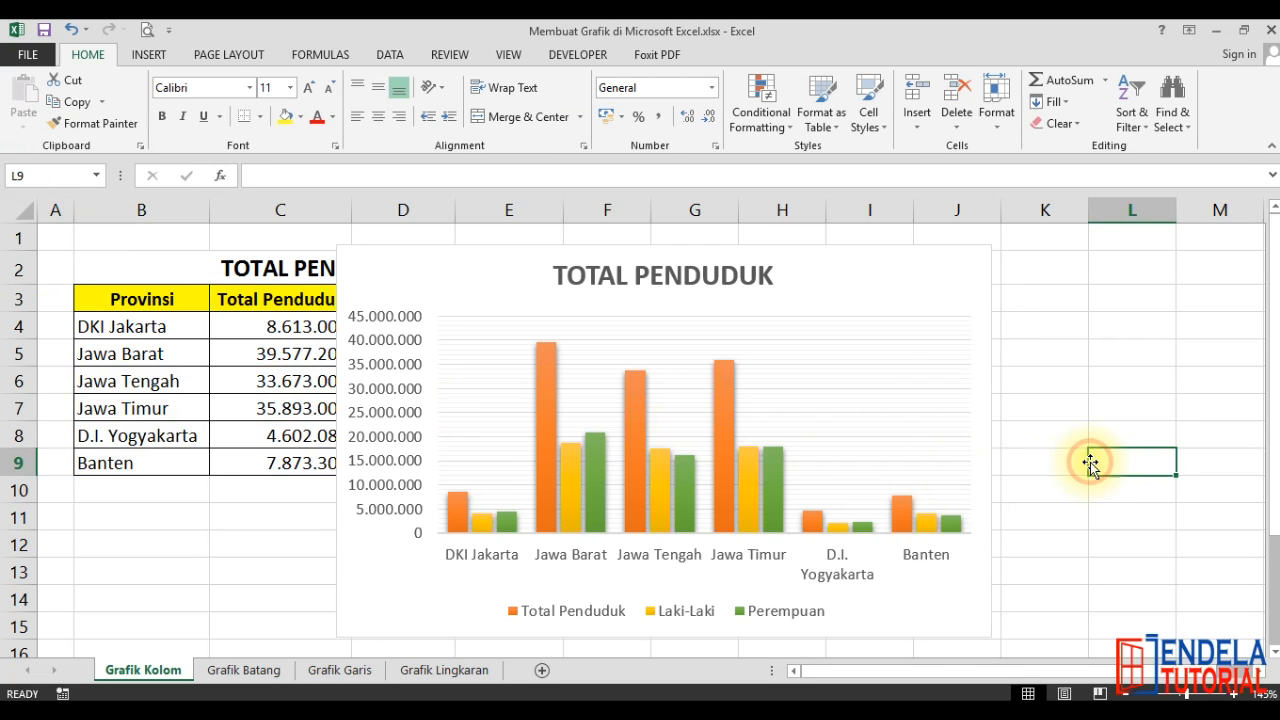
Move the TOTAL PENDUDUK chart slightly up and to the left on the sheet, and deselect it.
left_click(866, 274)
left_click_drag(834, 285, 816, 281)
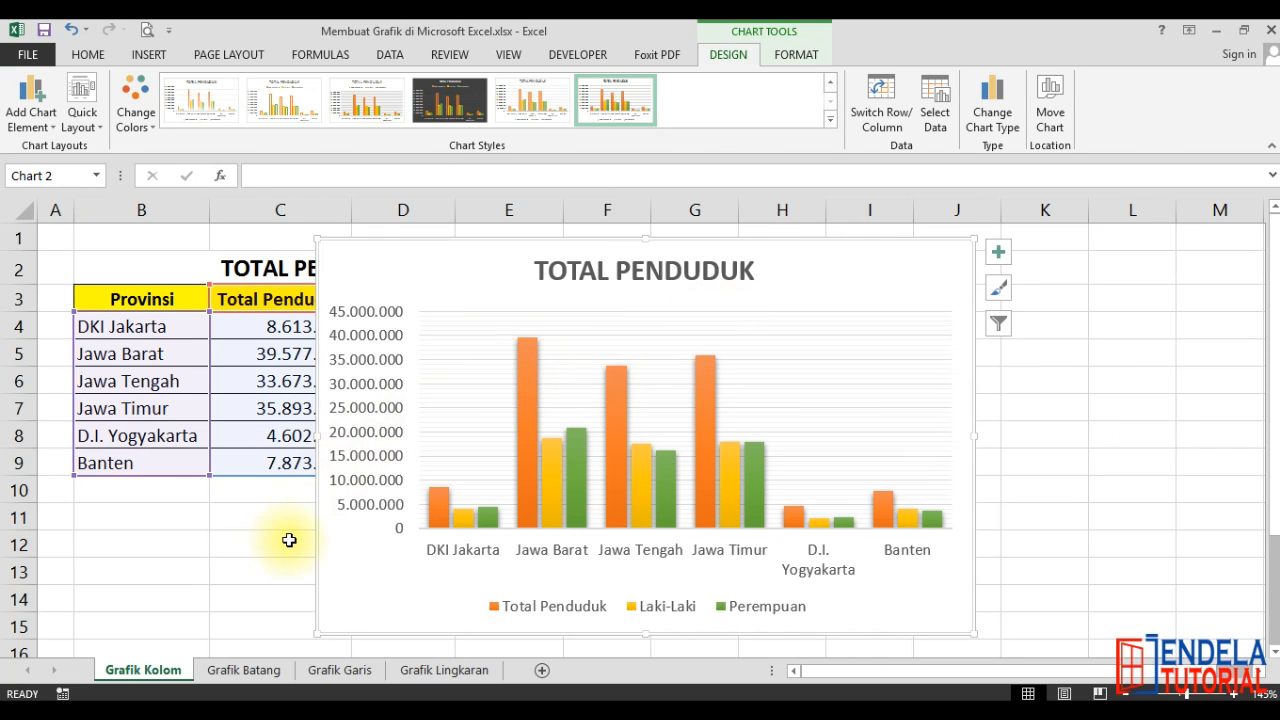
left_click(266, 522)
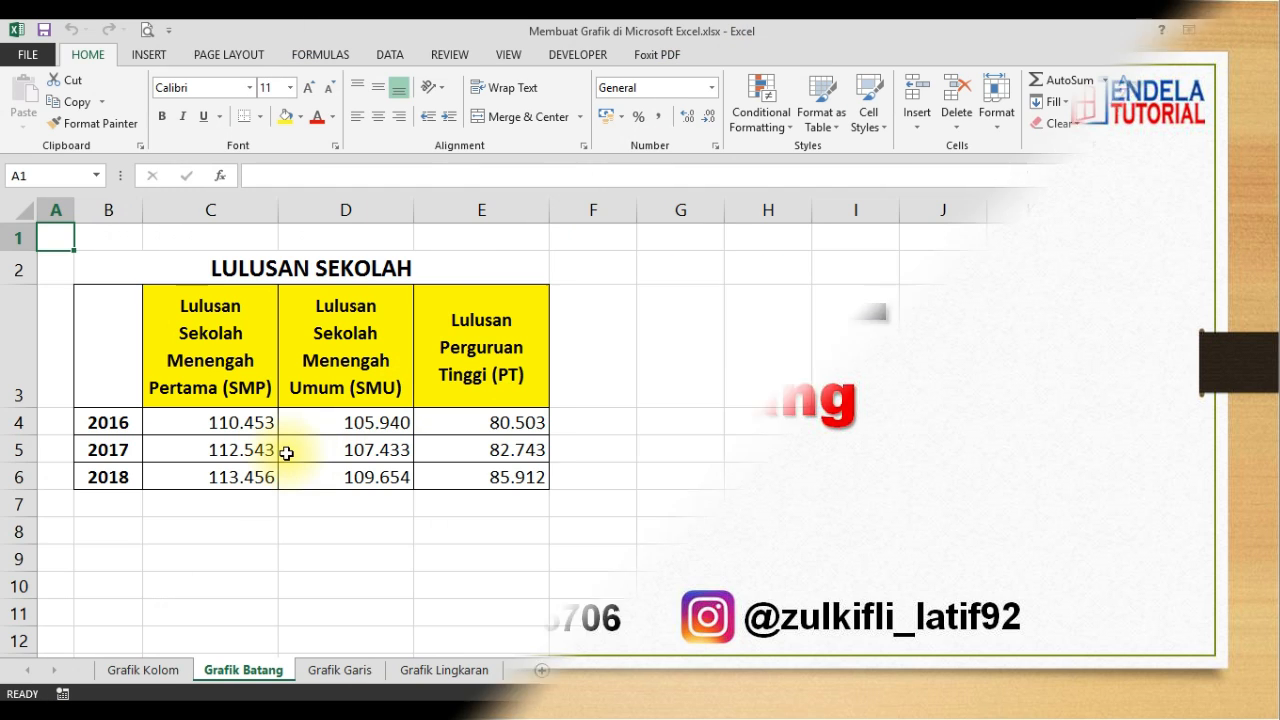
Examine the LULUSAN SEKOLAH table's title and column headers on the Grafik Batang sheet.
left_click(211, 510)
left_click(134, 314)
left_click(191, 337)
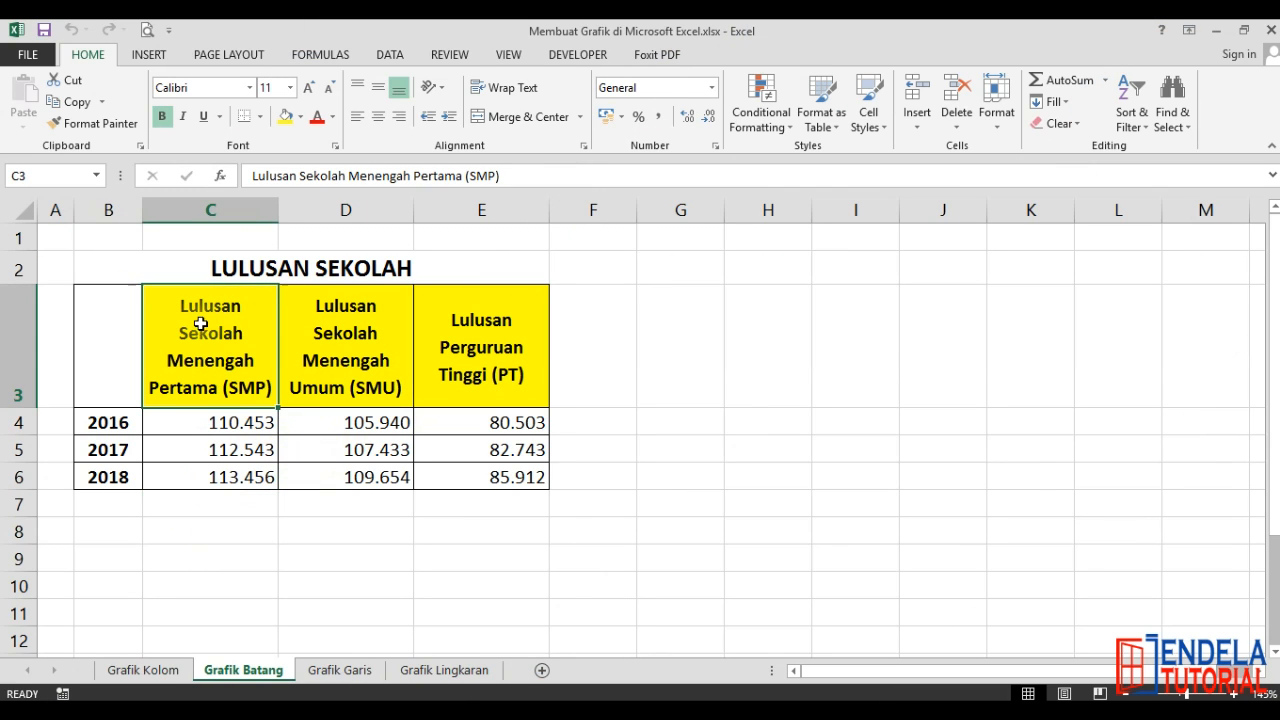
left_click(260, 268)
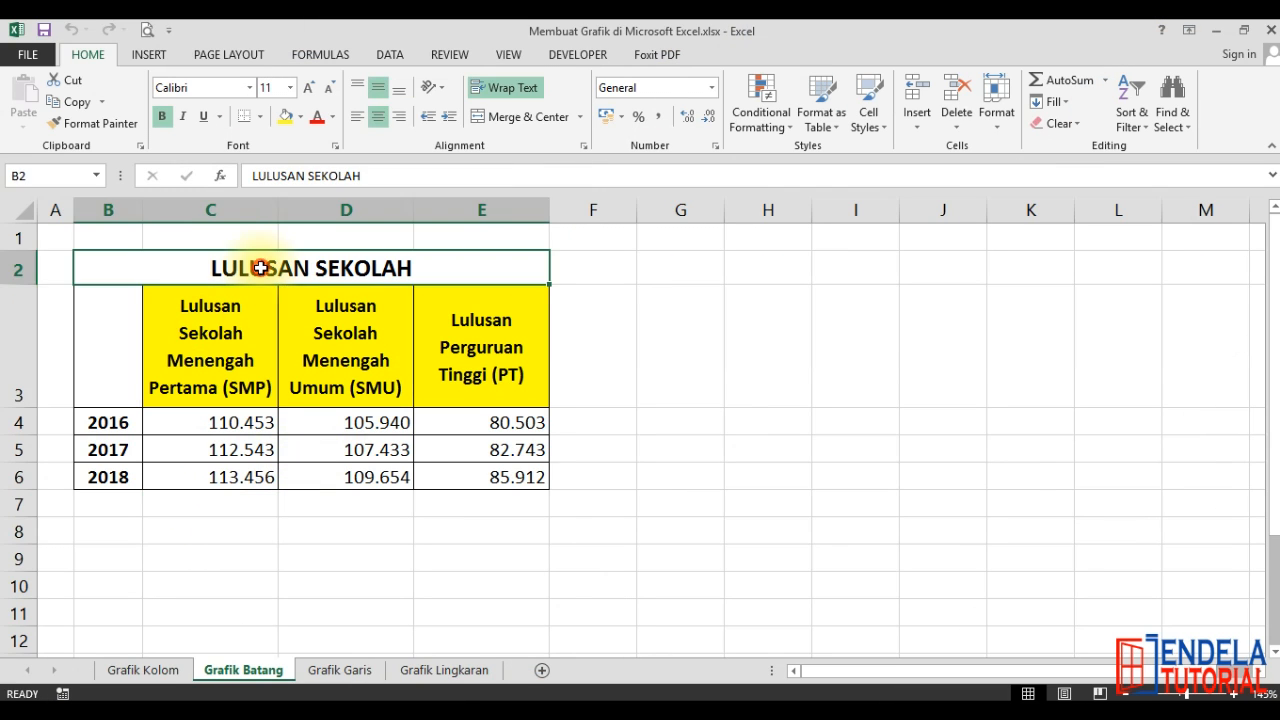
left_click(226, 528)
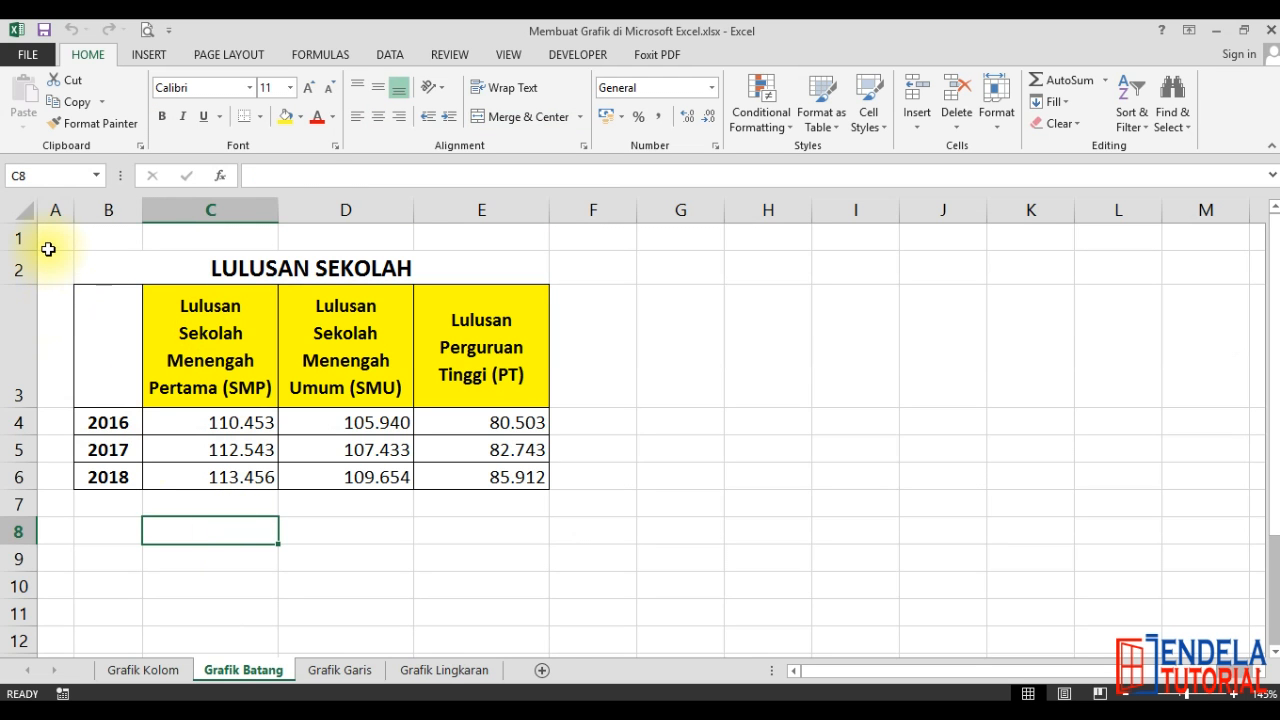
left_click(83, 265)
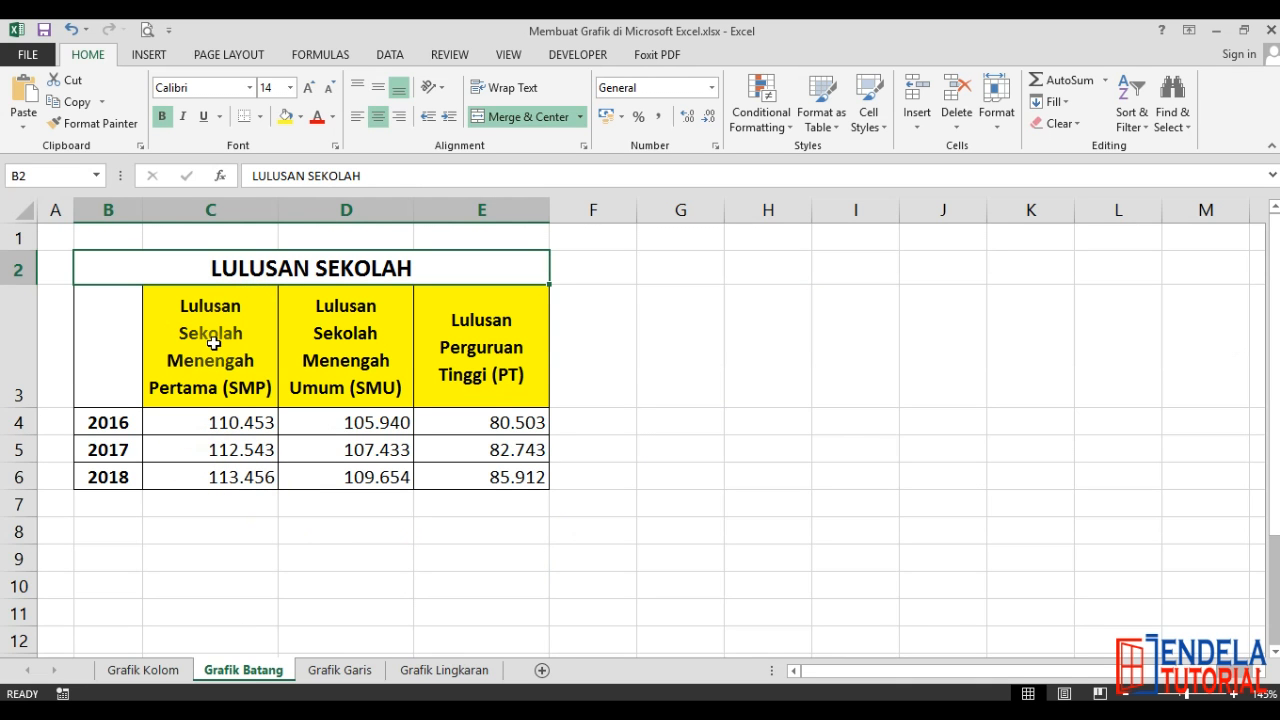
Insert a 2-D clustered bar chart from the school graduates data in B3:E6 on the Grafik Batang sheet.
left_click_drag(117, 358, 457, 471)
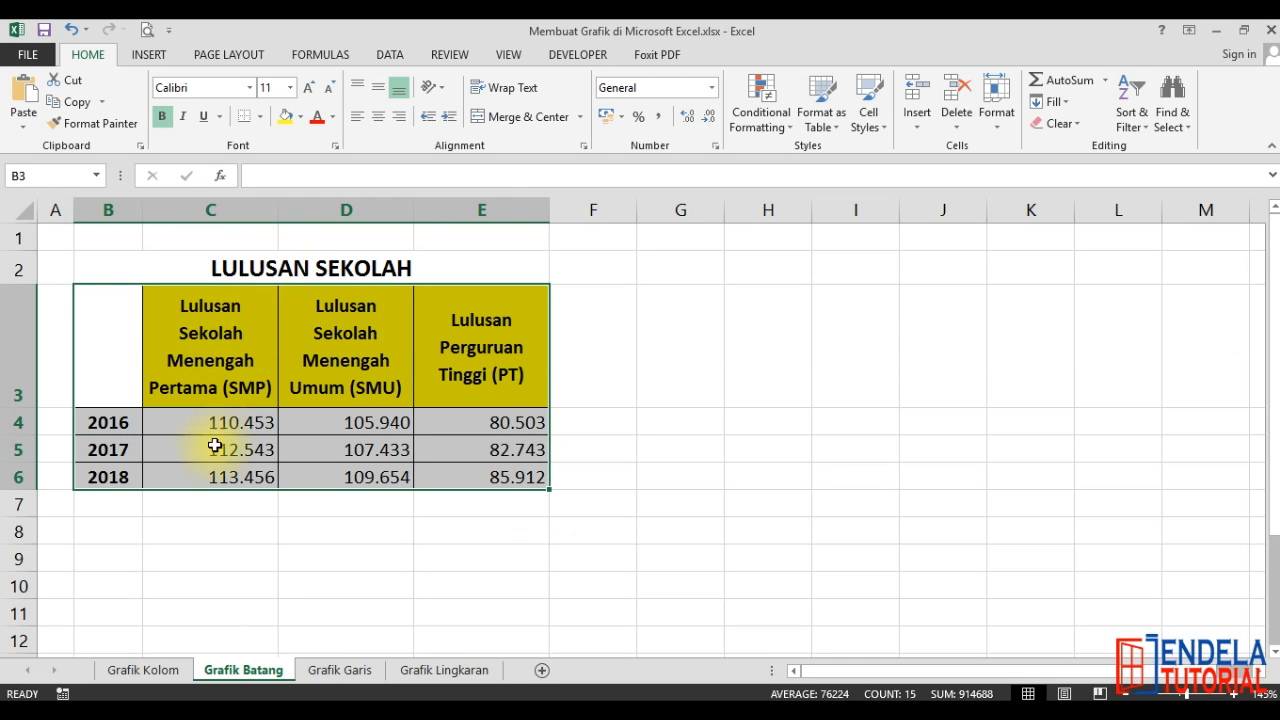
left_click(146, 54)
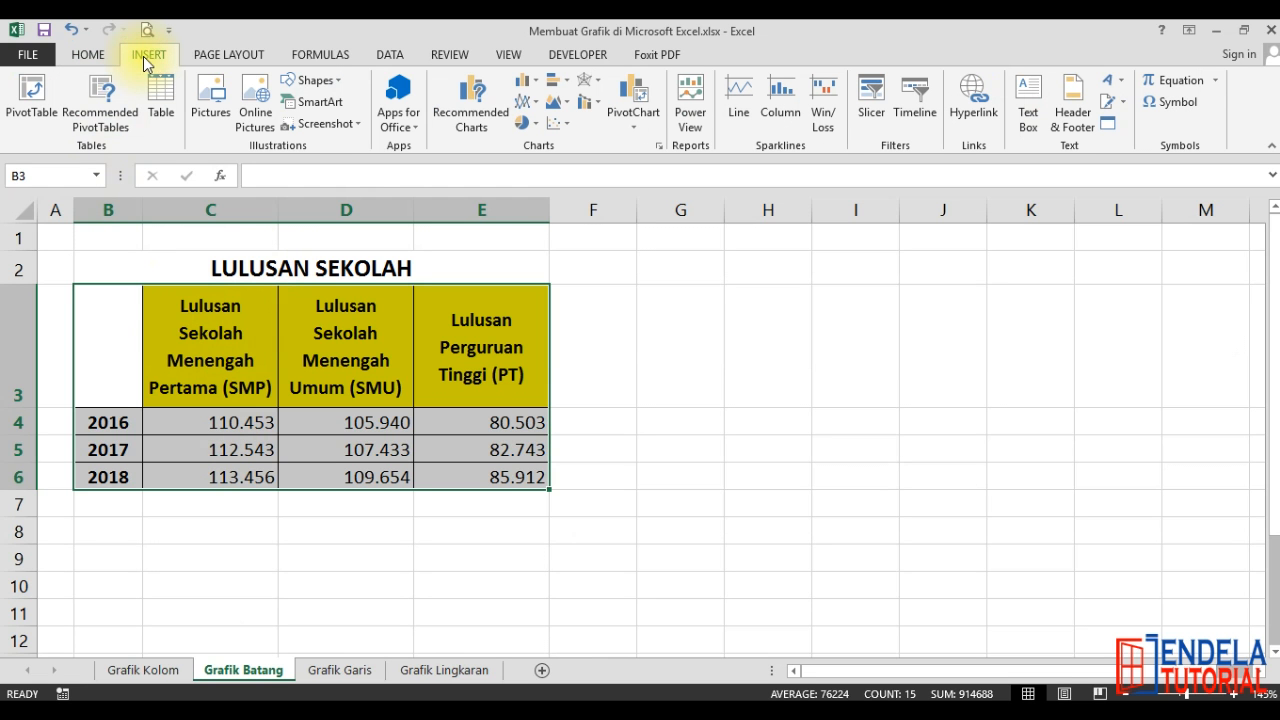
left_click(563, 87)
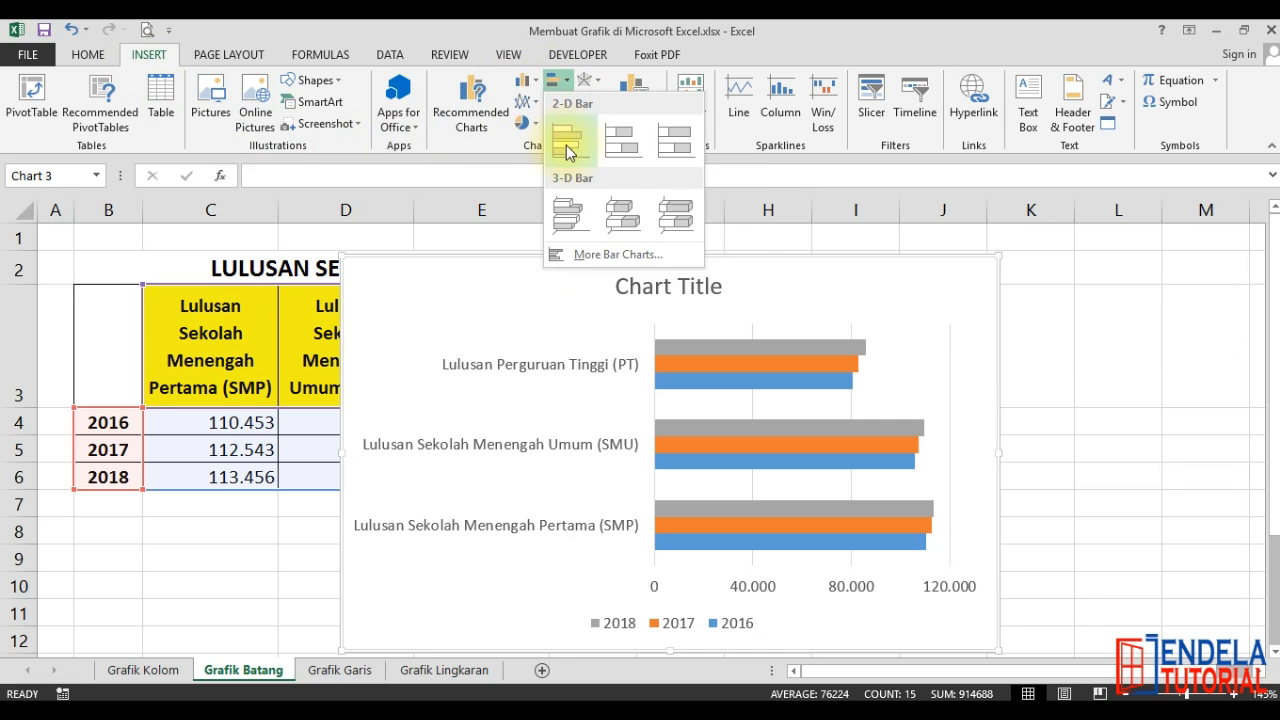
left_click(566, 148)
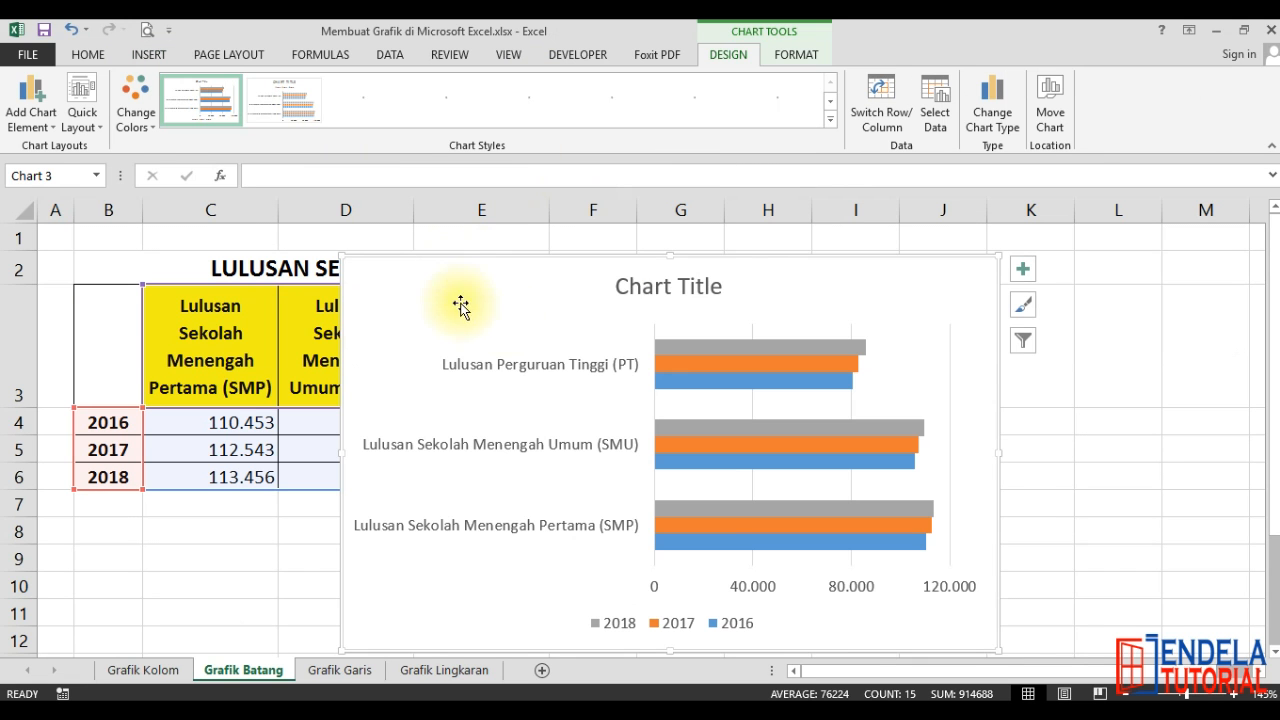
Replace the bar chart's placeholder title with LULUSAN SEKOLAH and close the title formatting options.
left_click(651, 291)
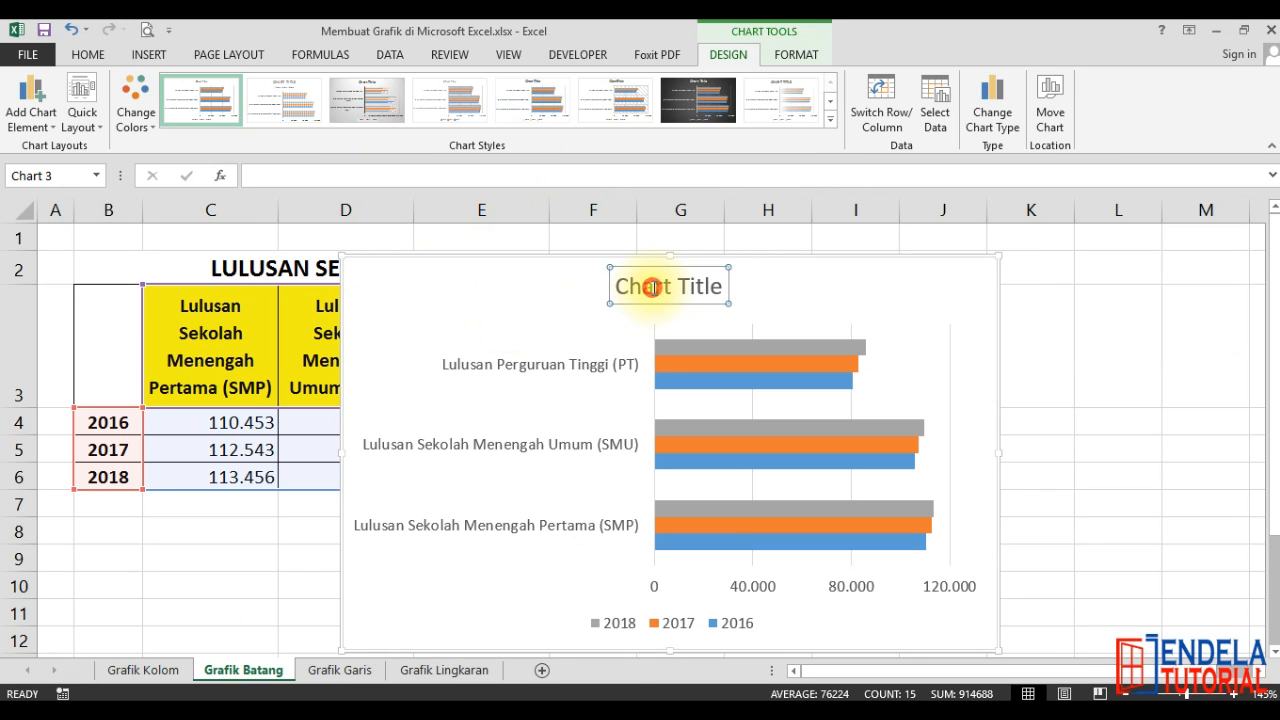
double_click(653, 291)
double_click(637, 291)
double_click(637, 291)
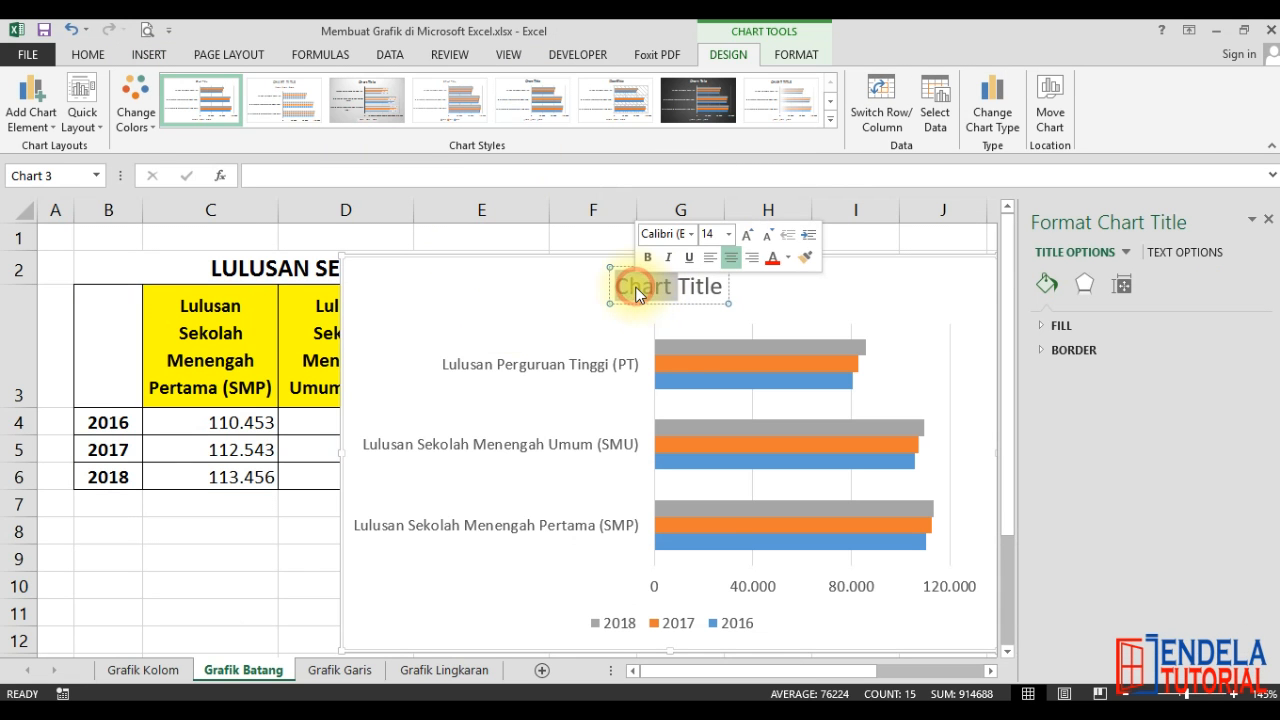
triple_click(637, 290)
type("LULUSAN")
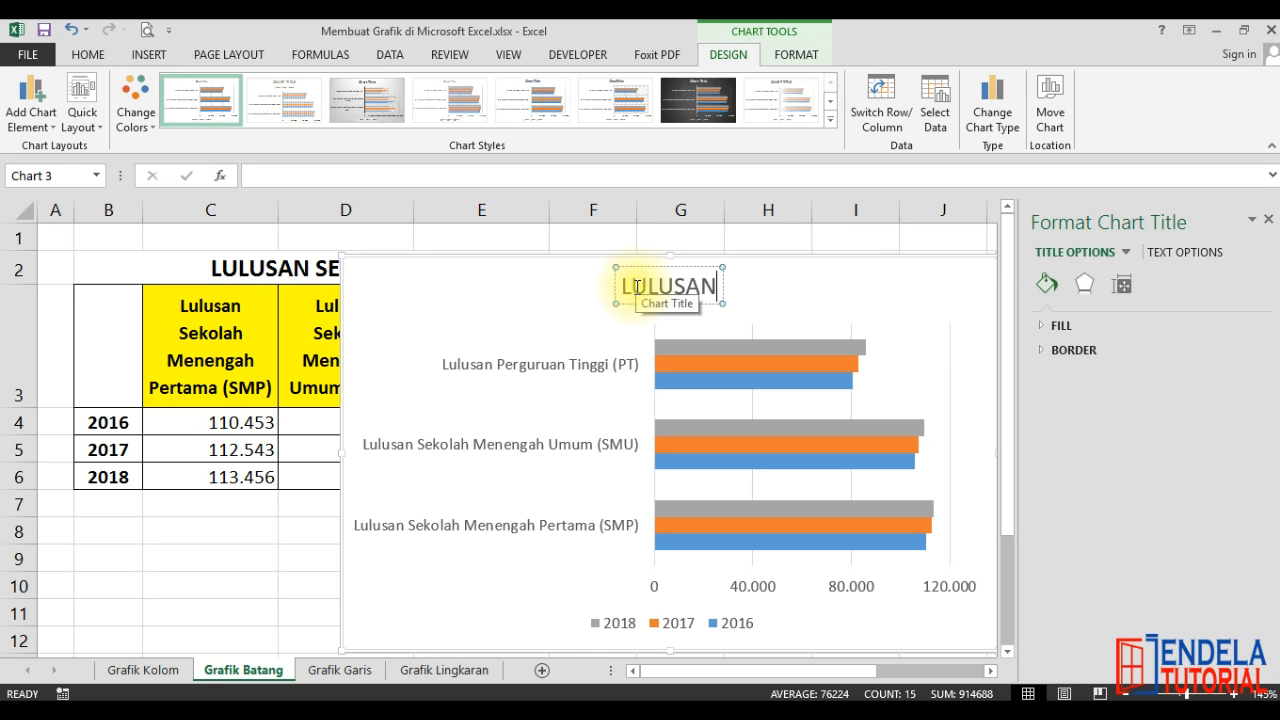
type(" SEKOLAH")
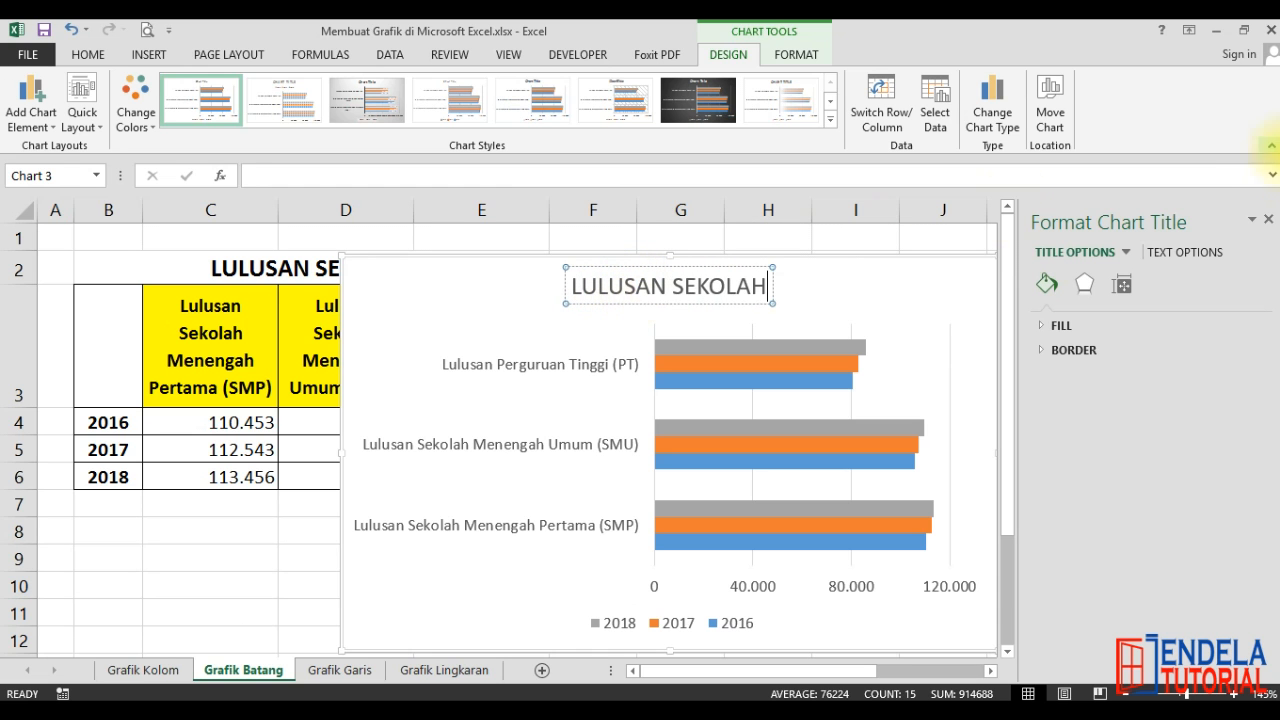
left_click(1271, 222)
left_click(1170, 322)
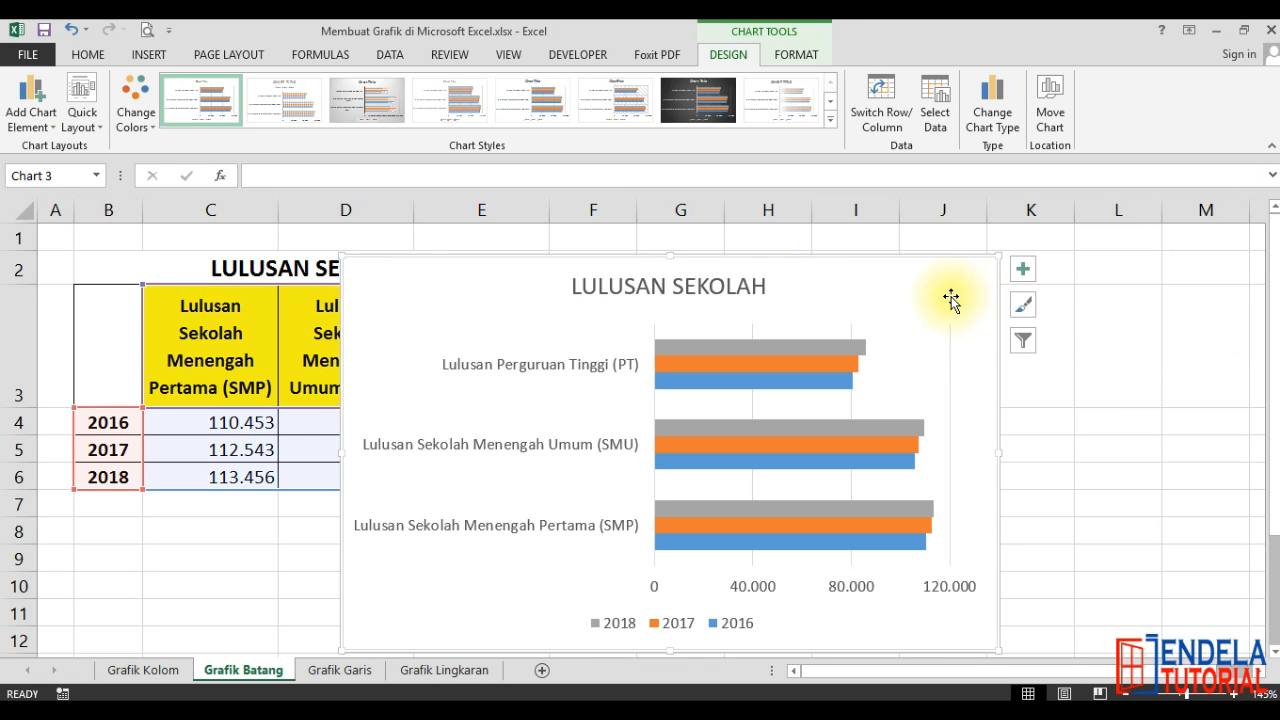
Recolour the bar chart with the colourful green, blue and yellow palette and apply the last chart style, with a bold title.
left_click(135, 120)
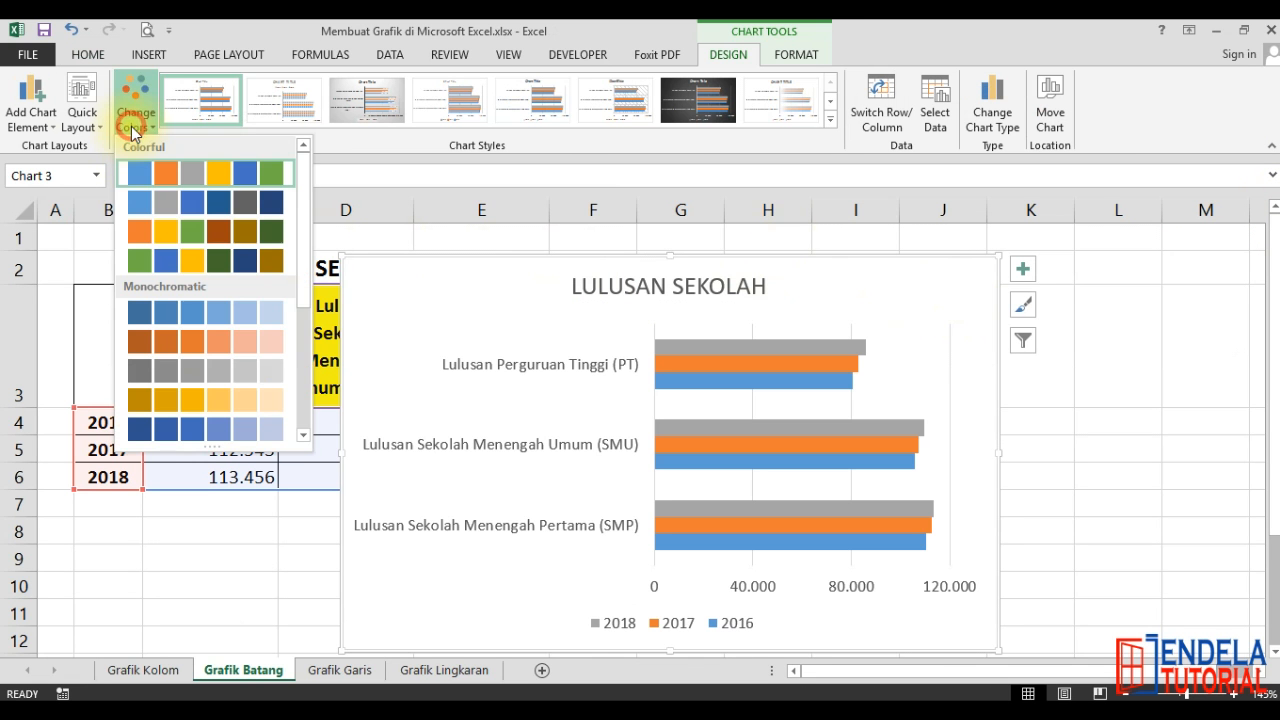
left_click(159, 267)
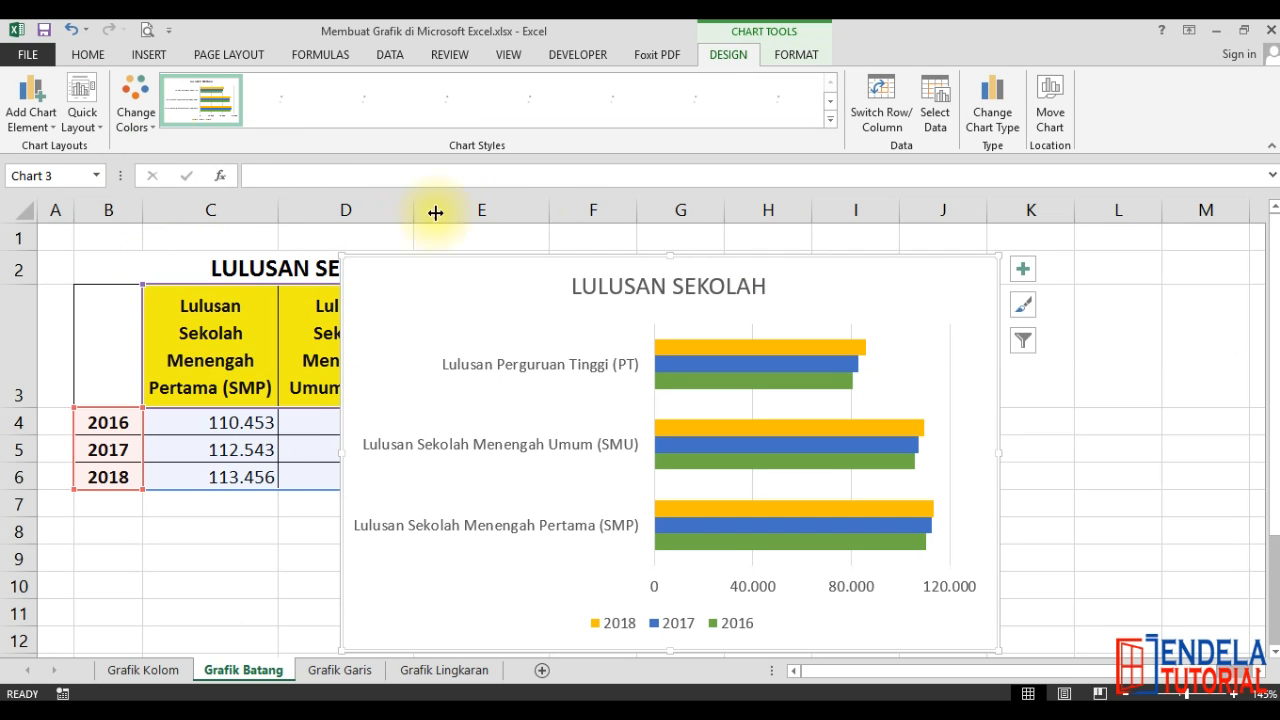
left_click(829, 119)
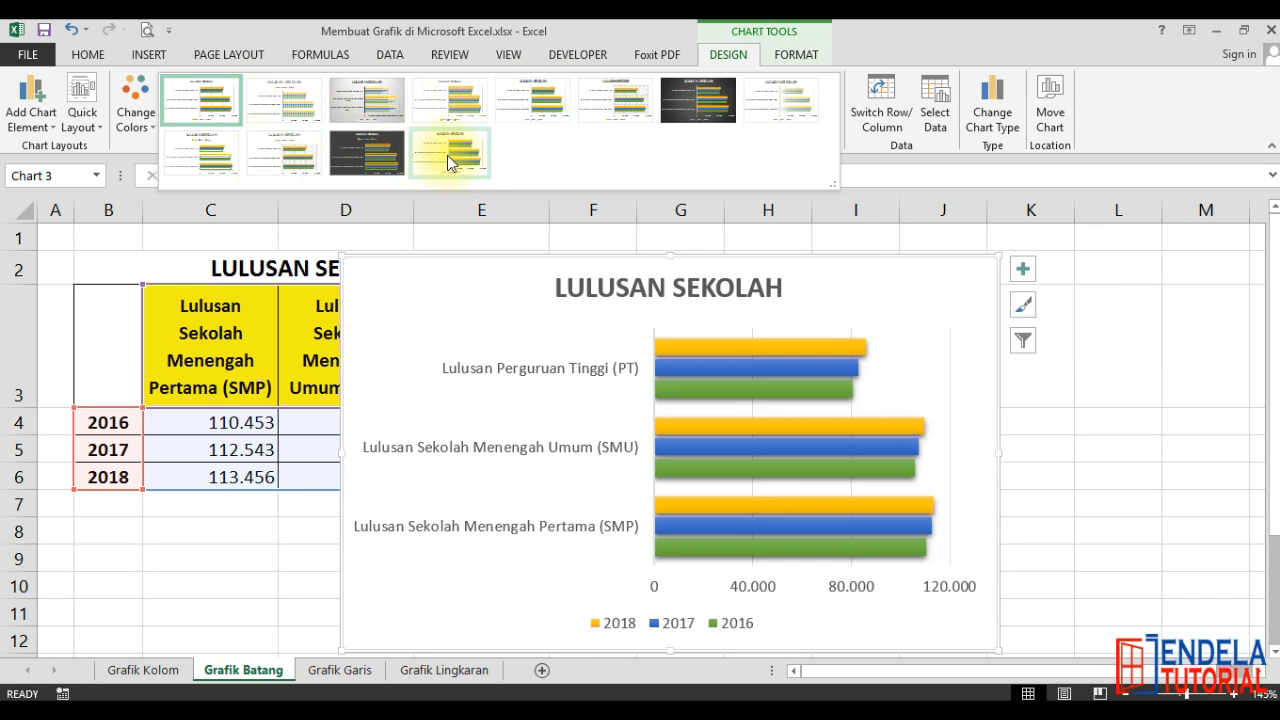
left_click(460, 160)
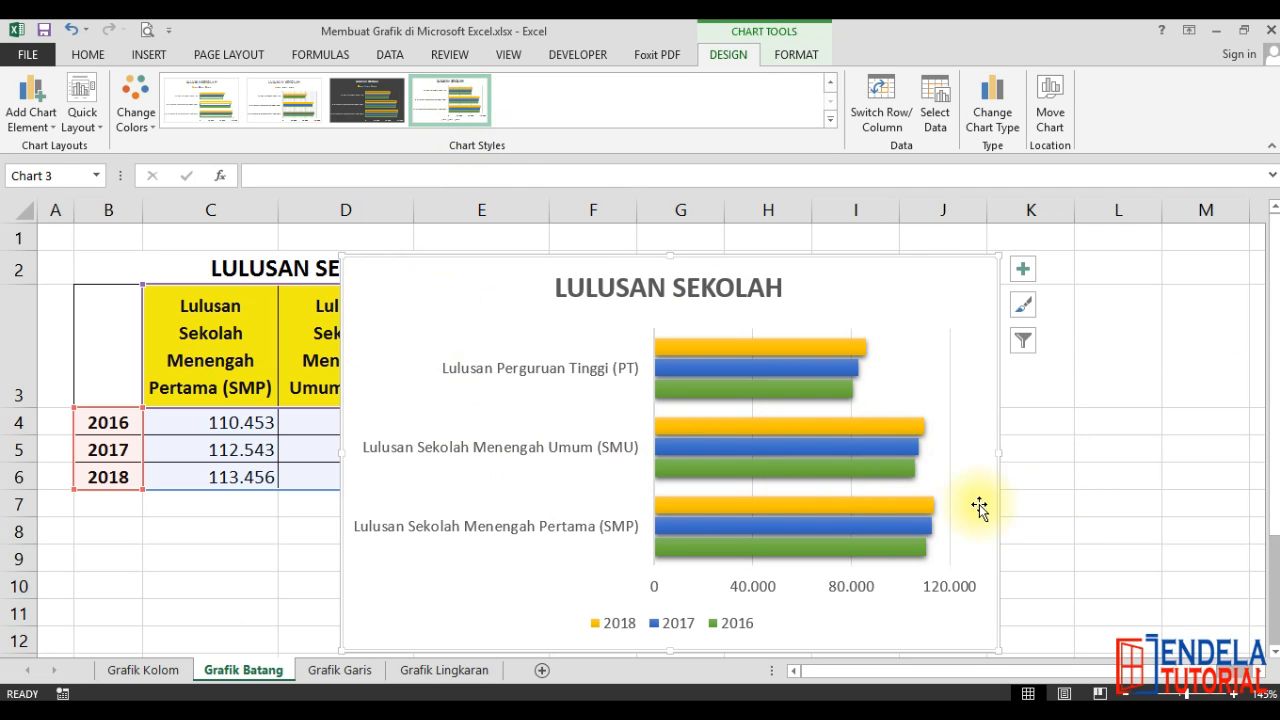
Add Inside End data labels to the LULUSAN SEKOLAH bar chart and set its data table to None.
left_click(38, 124)
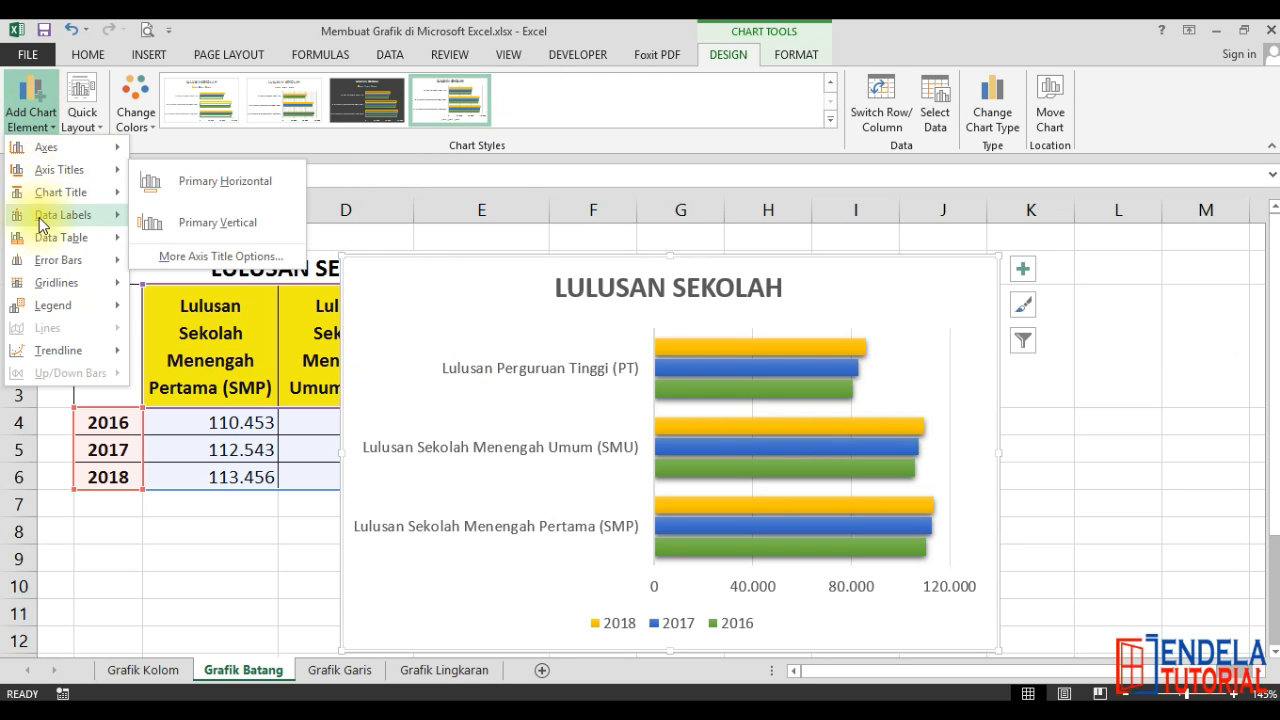
mouse_move(46, 240)
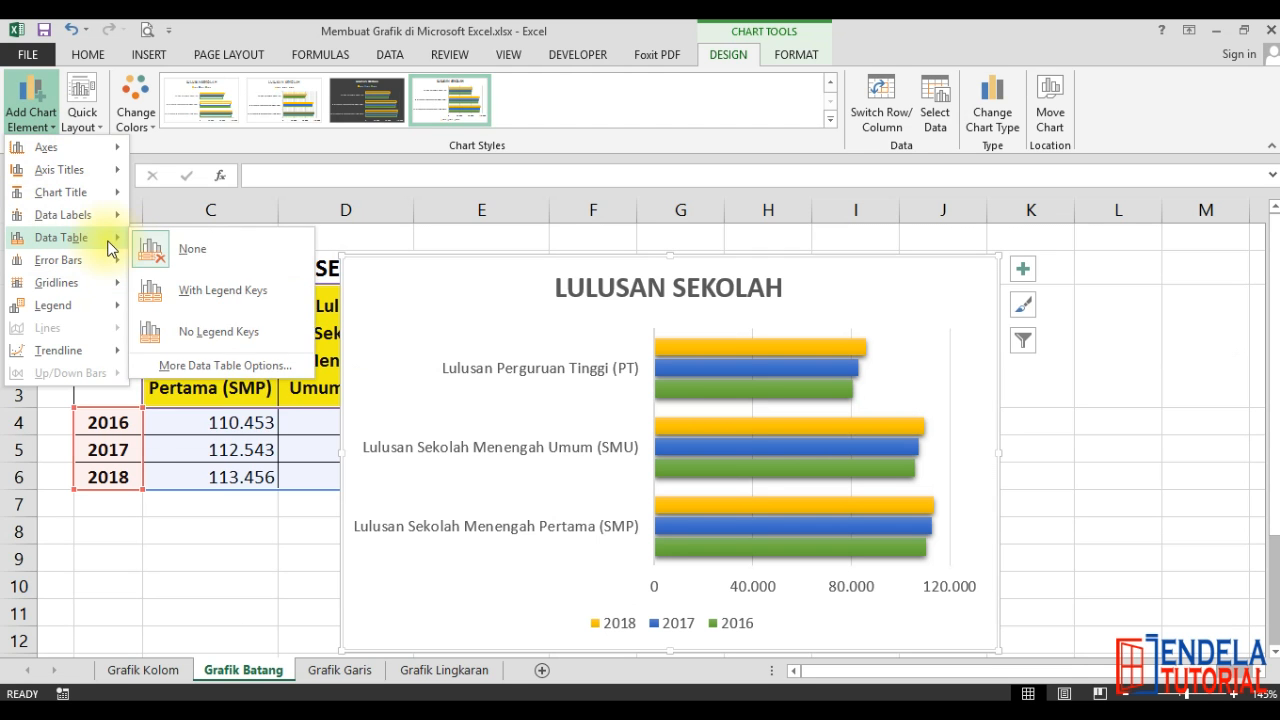
mouse_move(97, 220)
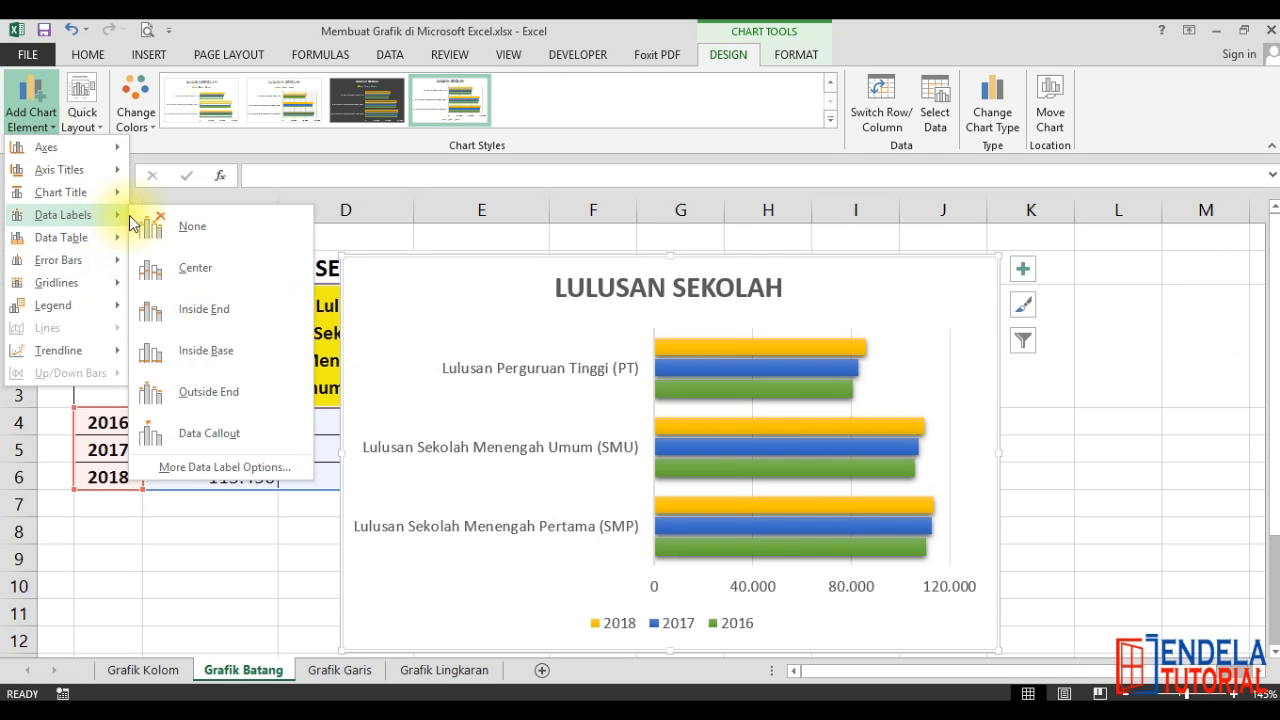
left_click(208, 313)
left_click(31, 115)
mouse_move(118, 242)
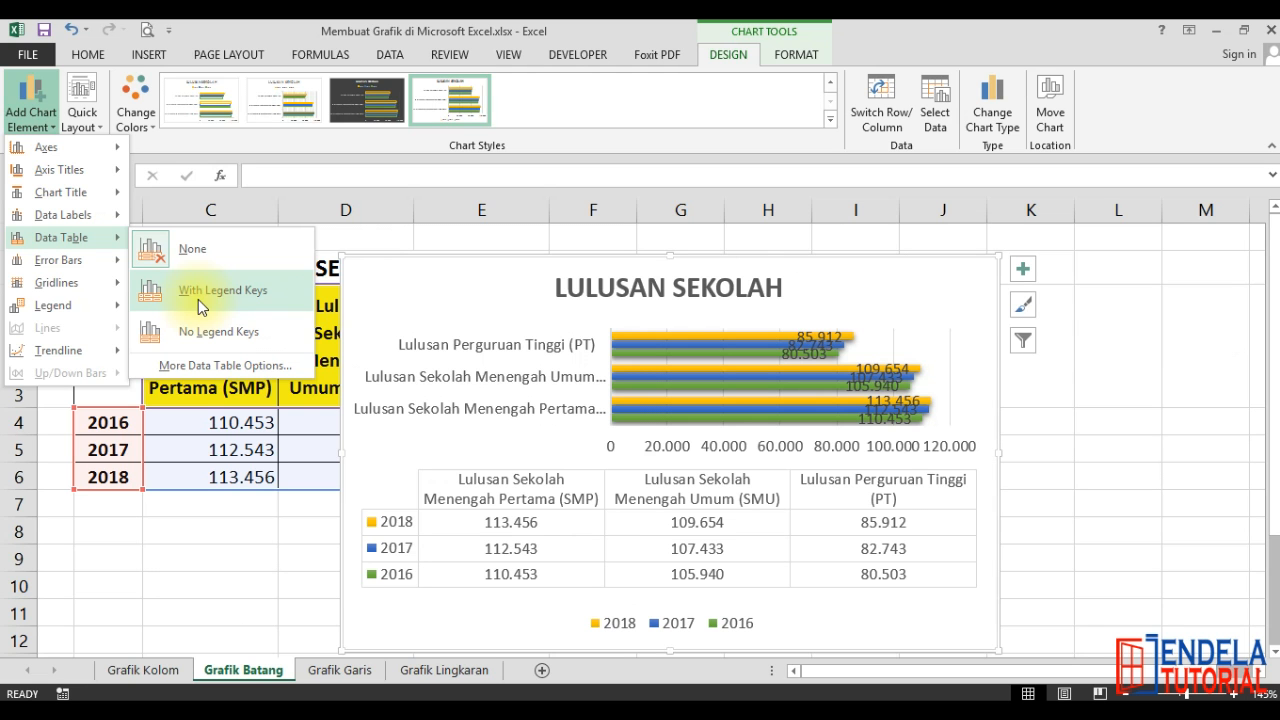
left_click(167, 252)
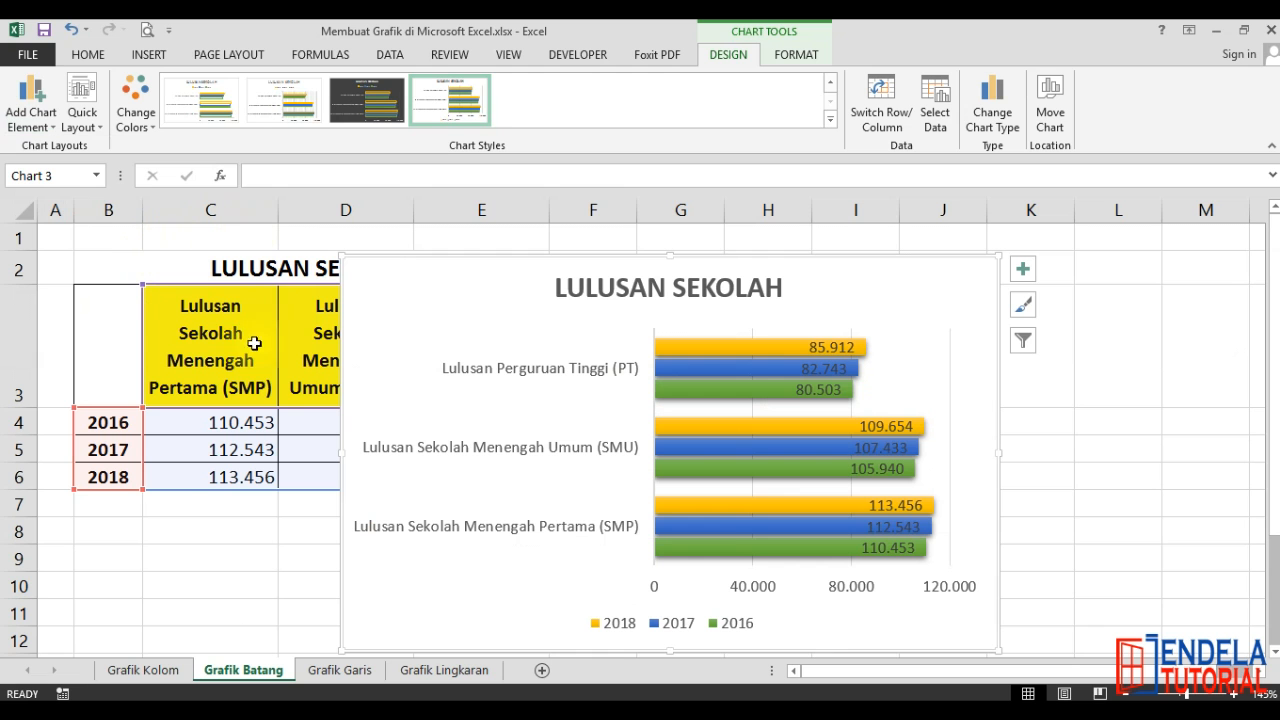
left_click(140, 578)
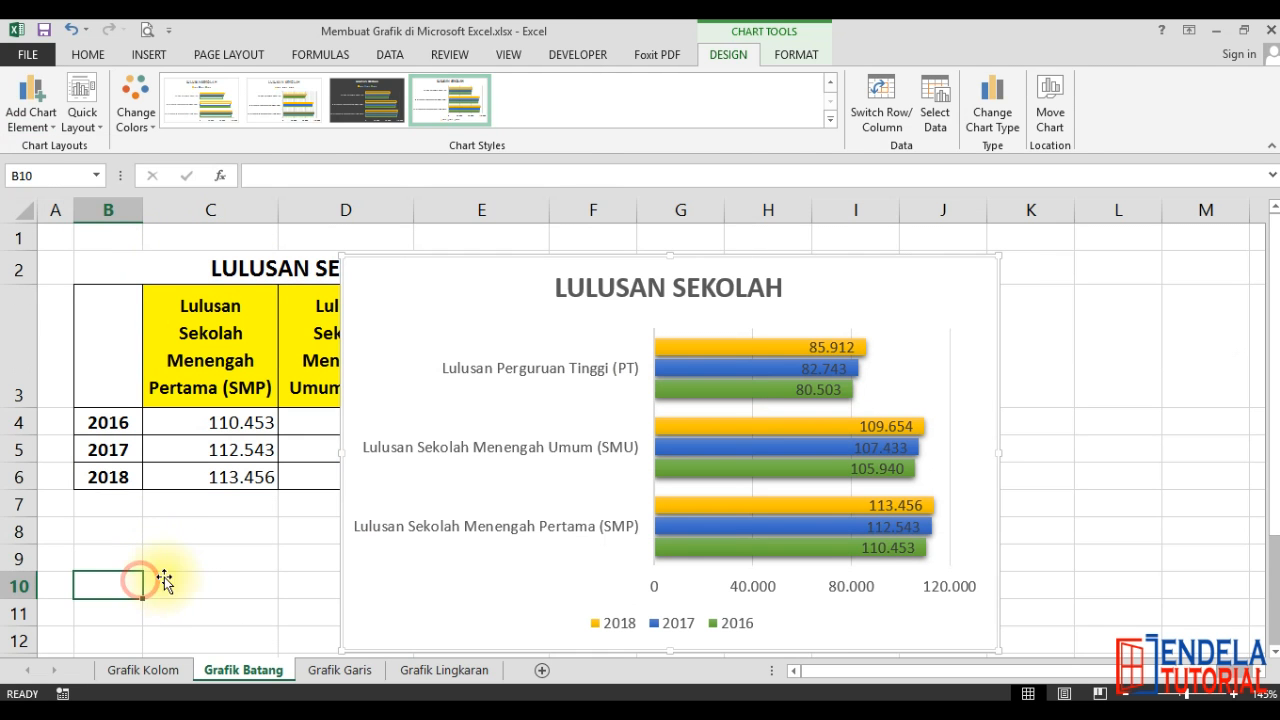
left_click(456, 591)
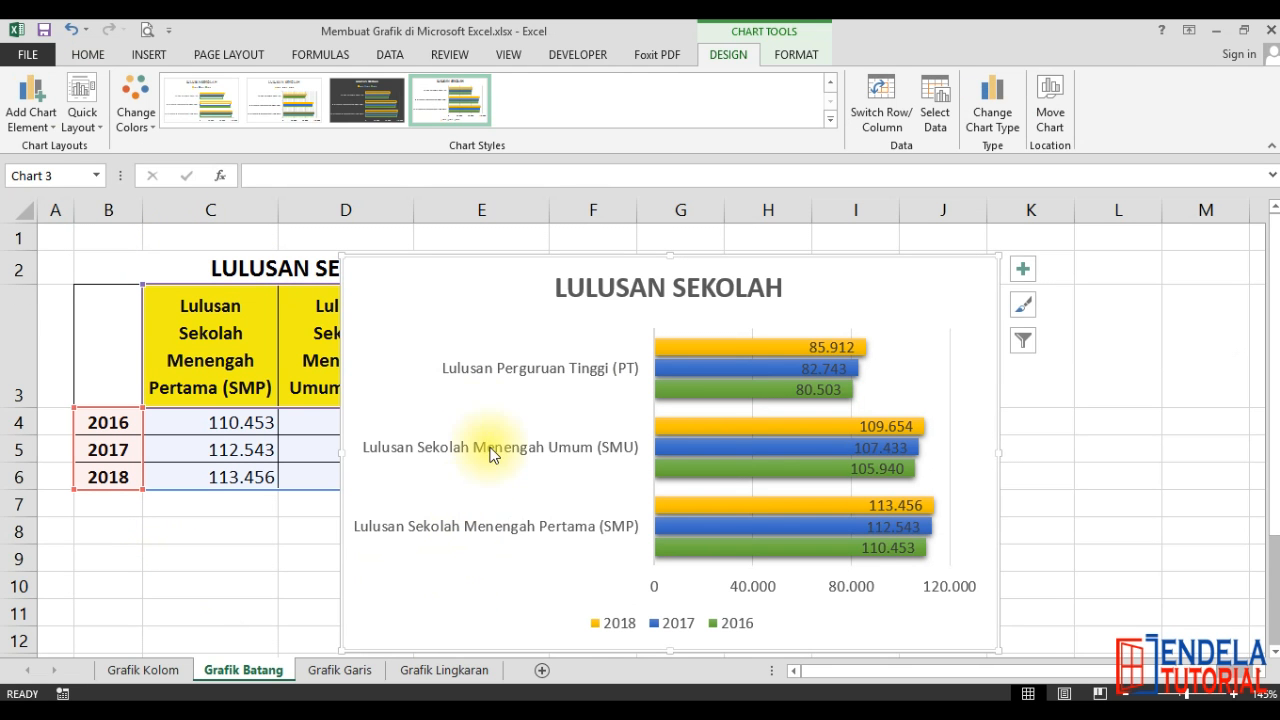
left_click(418, 598)
left_click(262, 584)
left_click(388, 570)
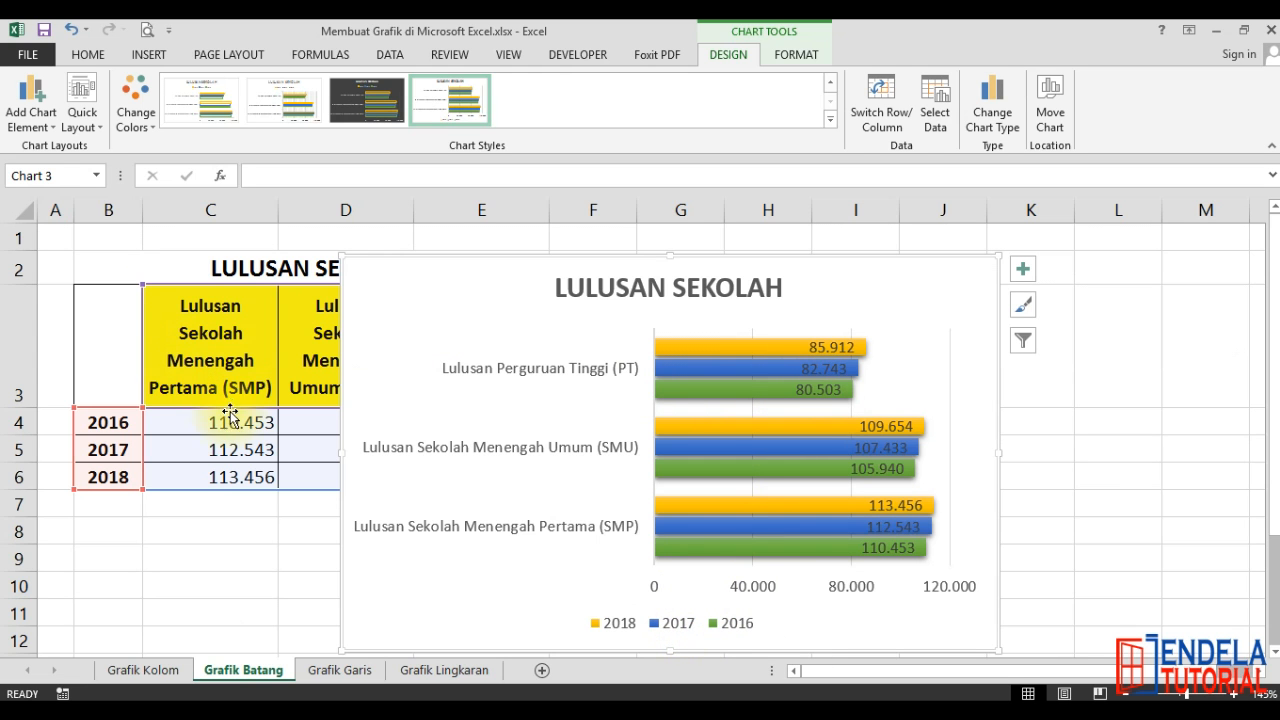
left_click(227, 554)
left_click(423, 574)
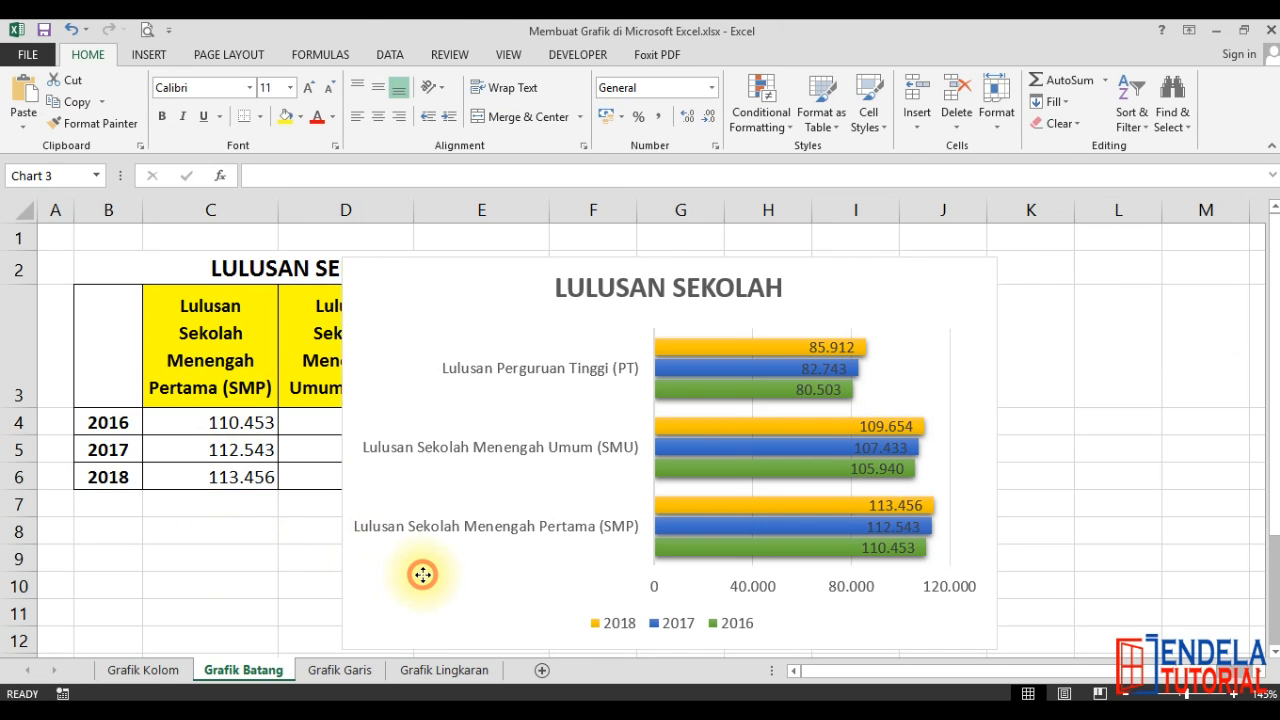
left_click(258, 583)
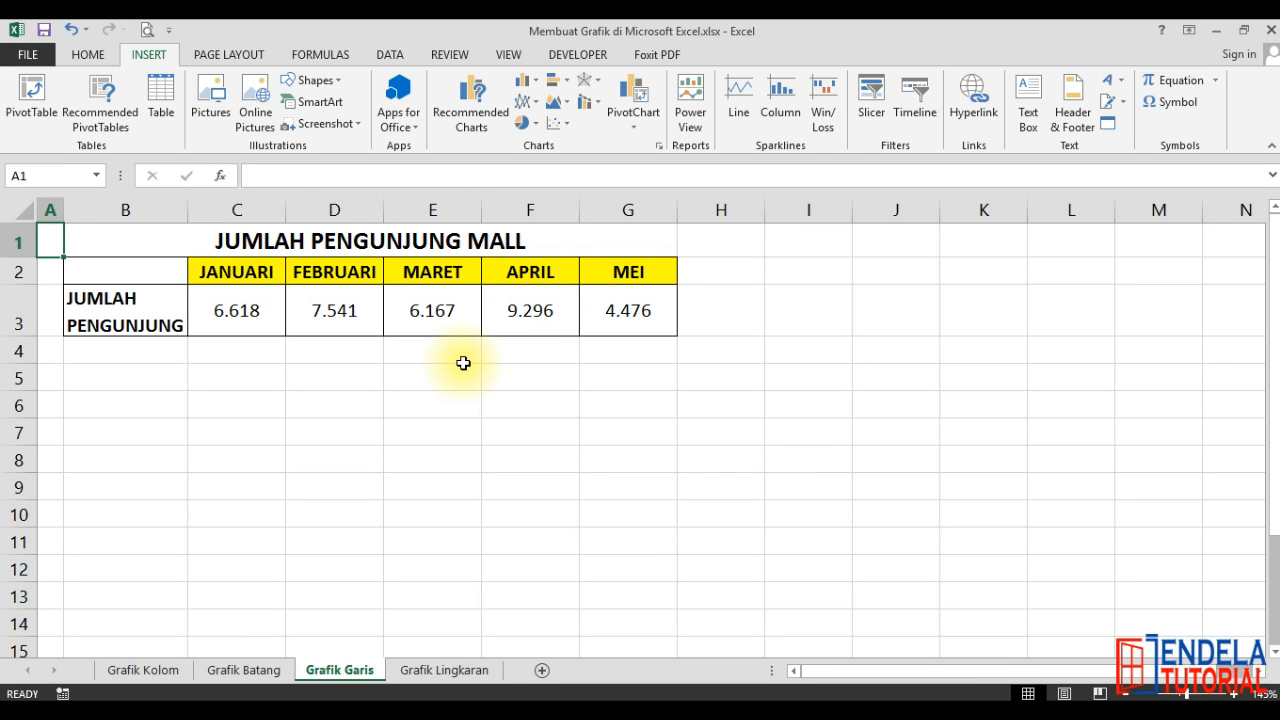
Examine the JUMLAH PENGUNJUNG MALL table's title and its month headers from JANUARI to MEI on the Grafik Garis sheet.
left_click(237, 237)
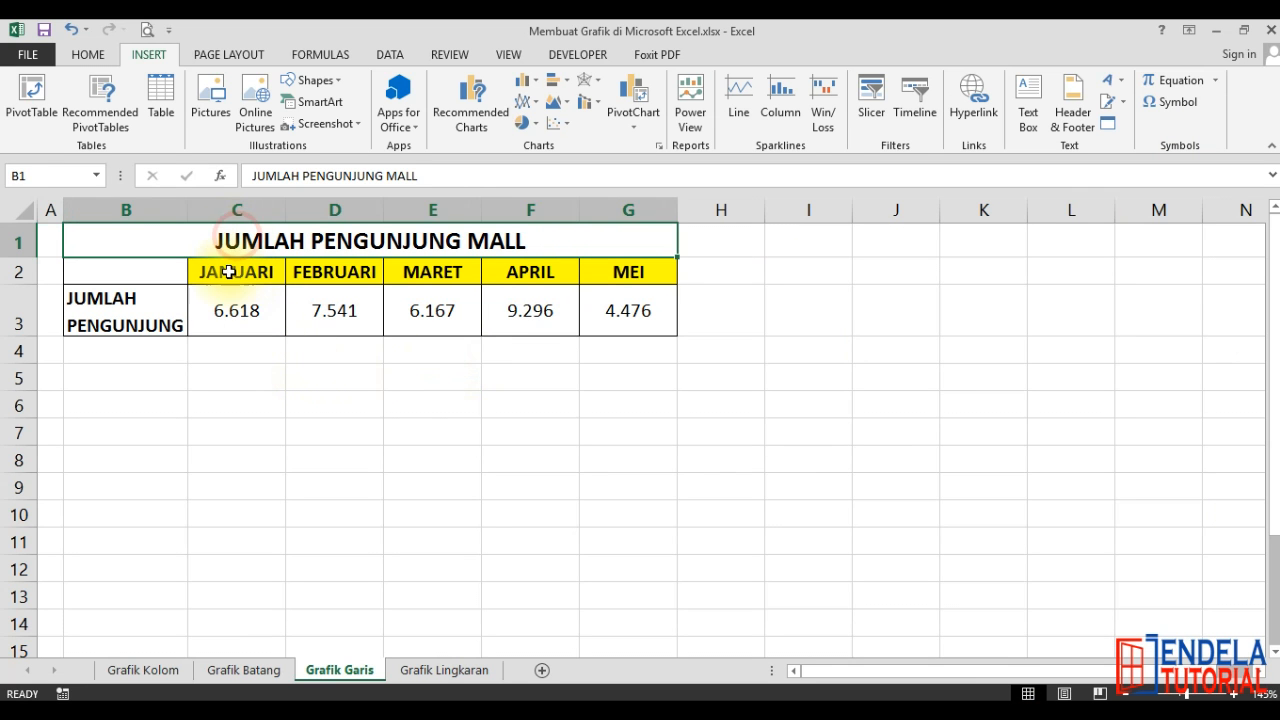
left_click(50, 245)
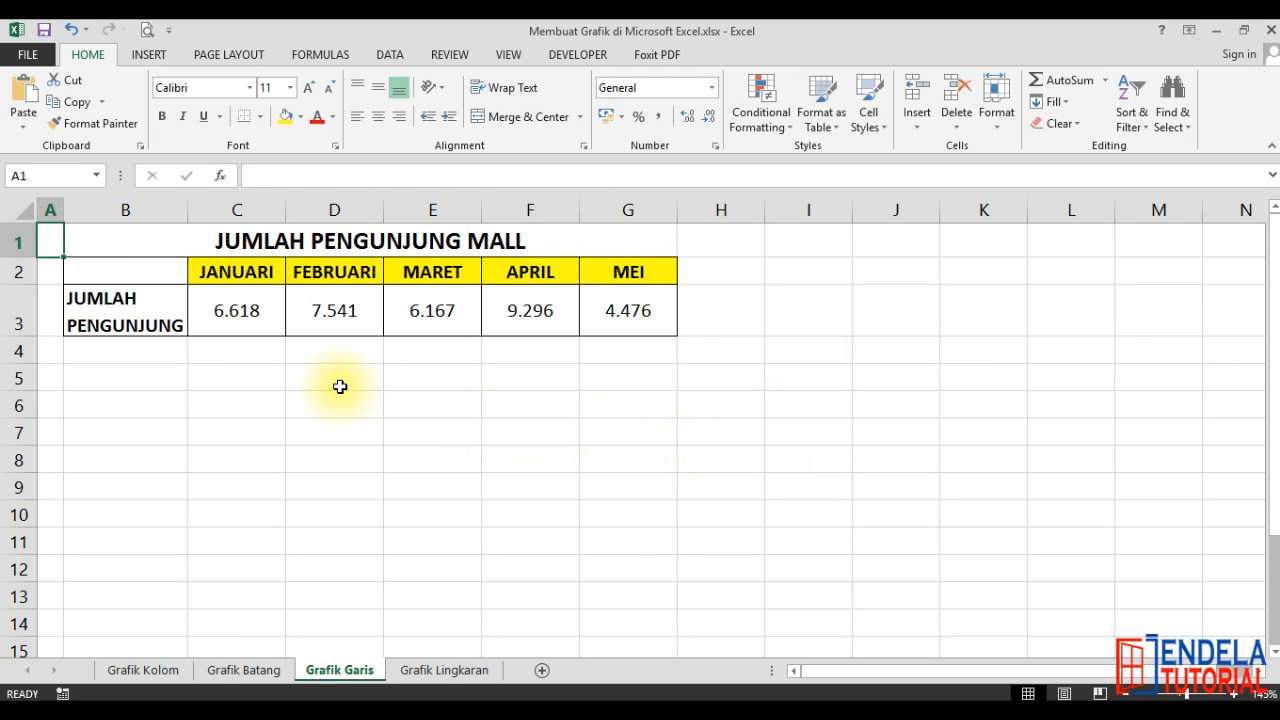
left_click(233, 273)
left_click(623, 277)
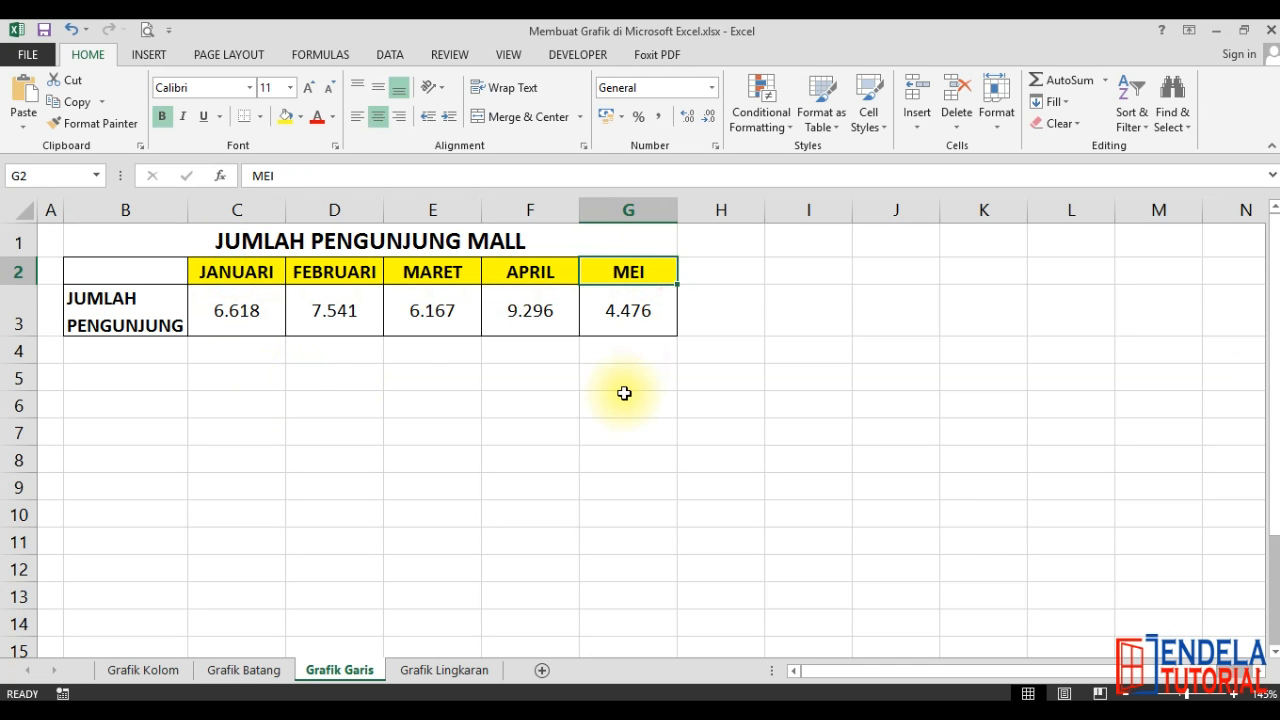
left_click(623, 394)
Insert a 2-D line chart with markers from the mall visitor data in B2:G3.
left_click_drag(140, 277, 609, 329)
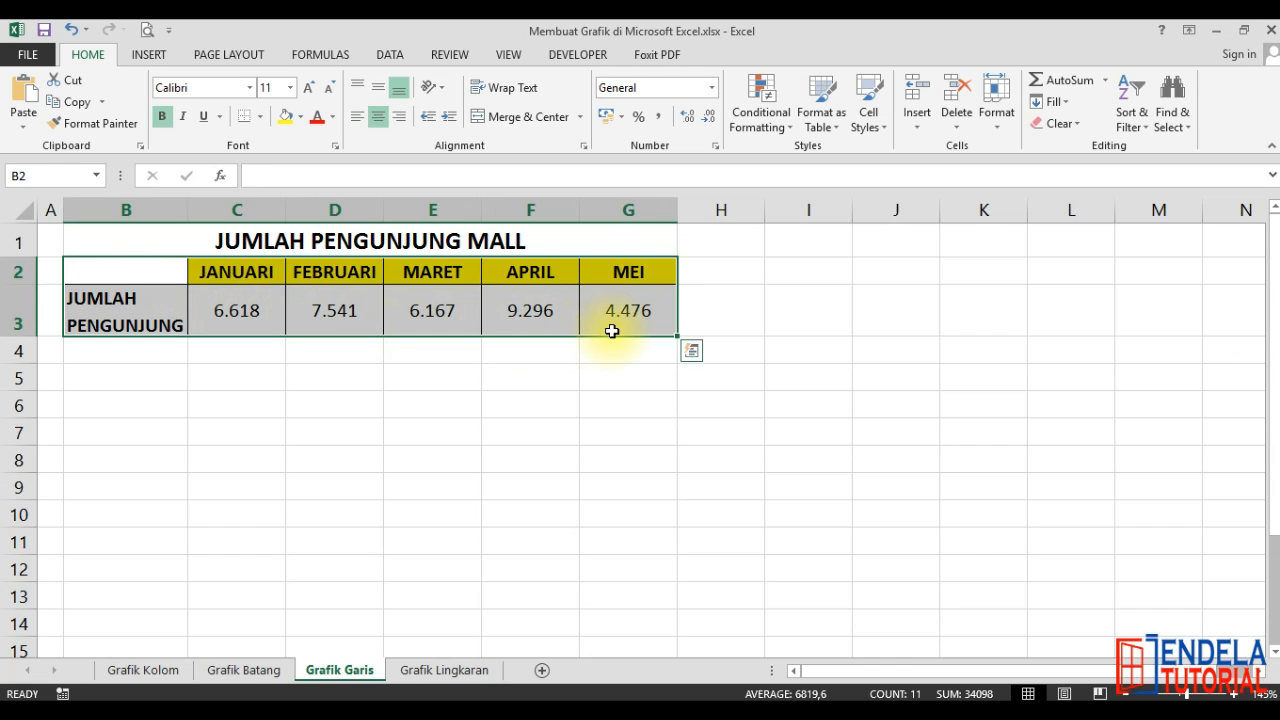
left_click(150, 54)
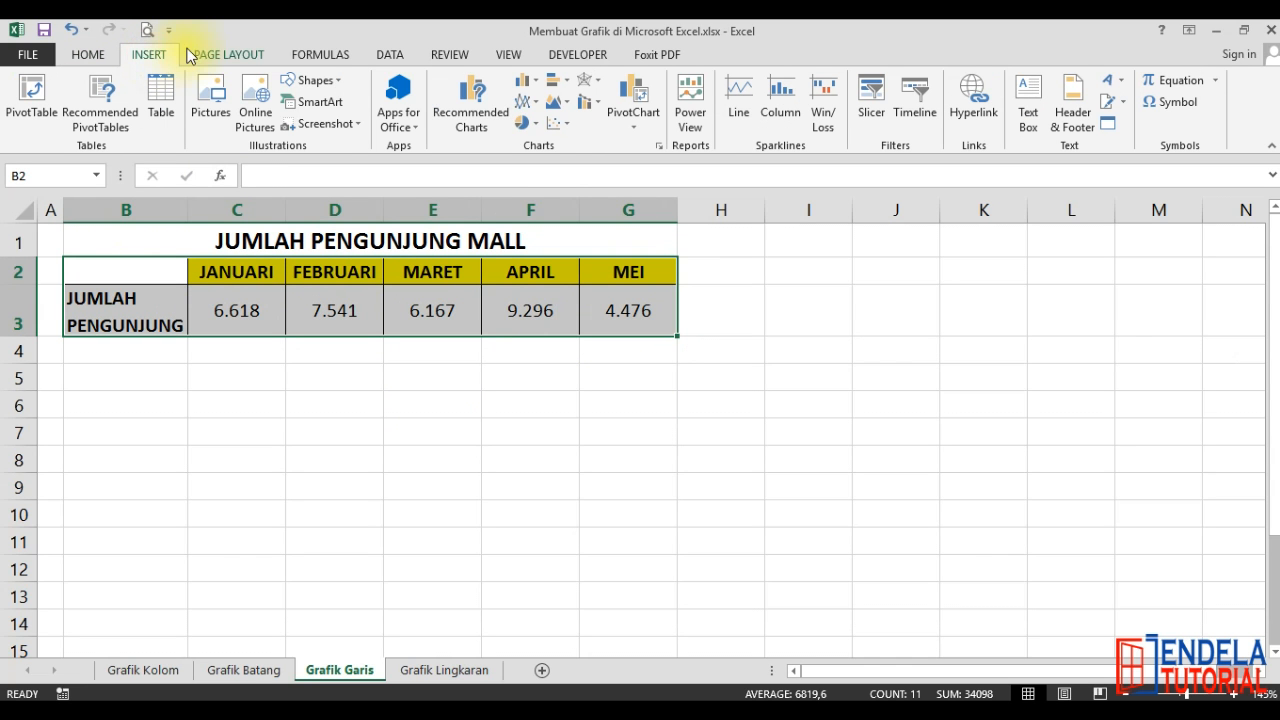
left_click(531, 102)
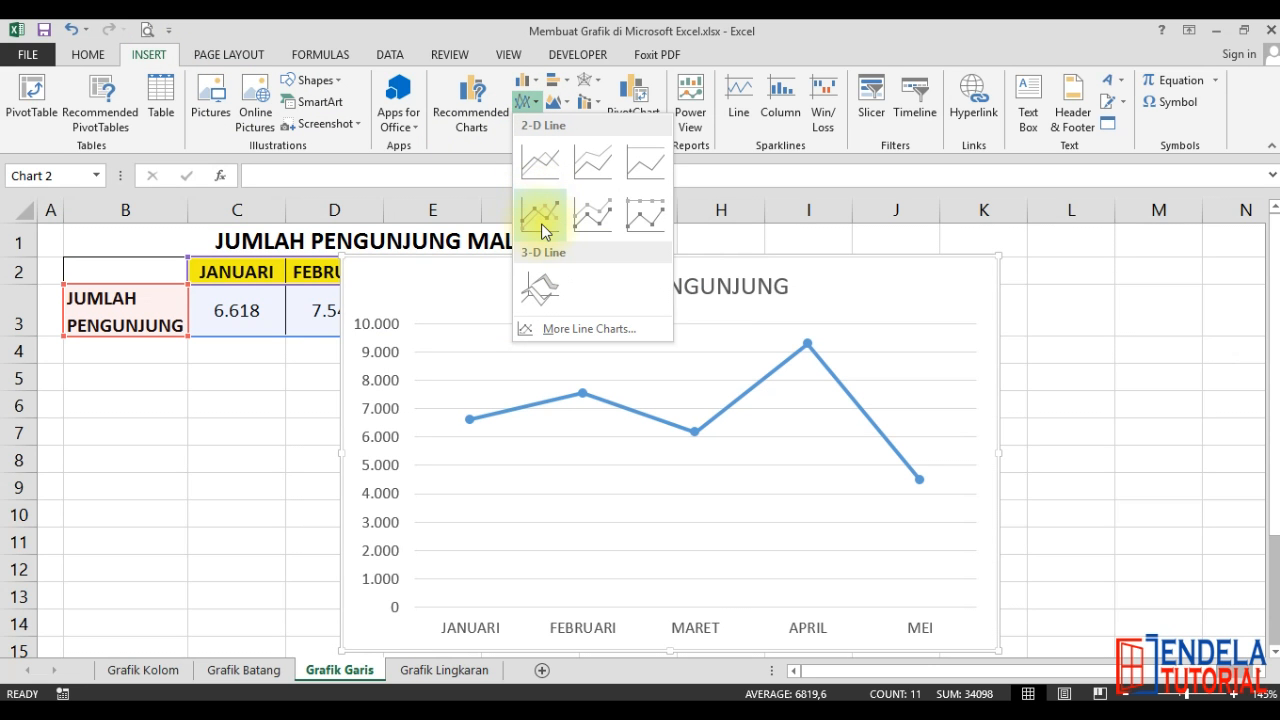
left_click(541, 222)
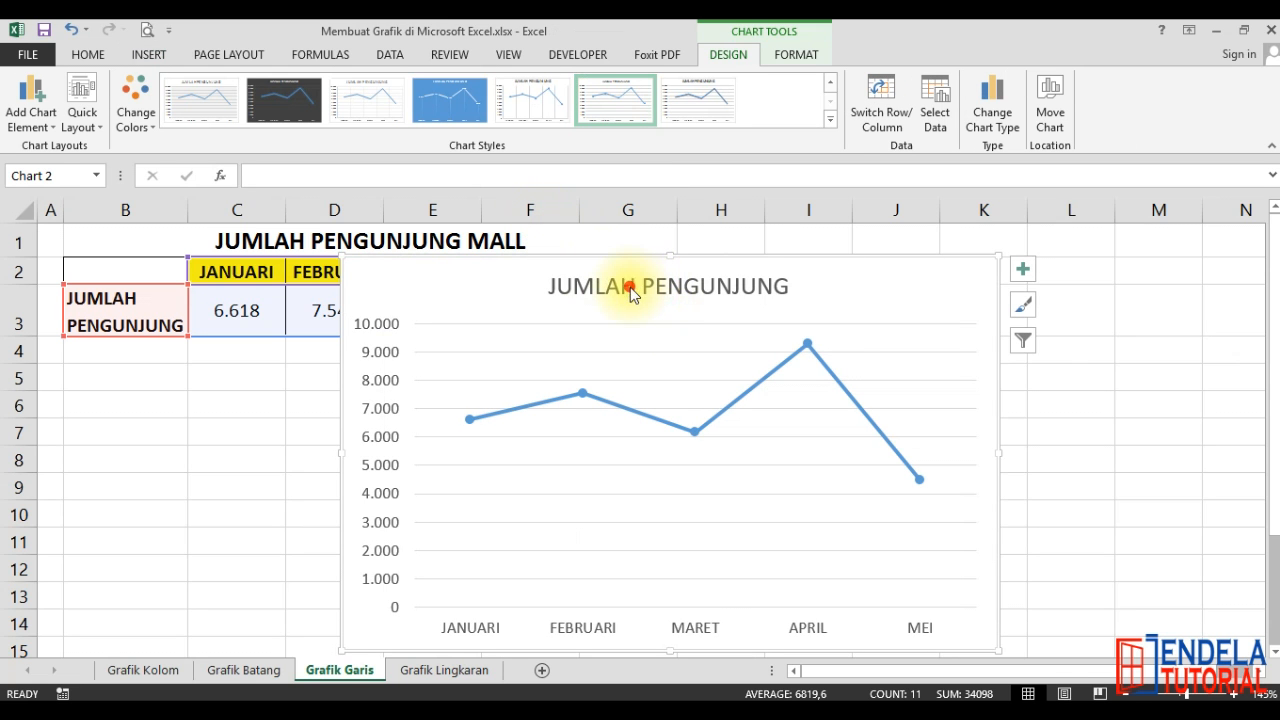
Extend the line chart's title to JUMLAH PENGUNJUNG MALL and reselect the whole chart.
left_click(1075, 408)
left_click(770, 288)
double_click(769, 288)
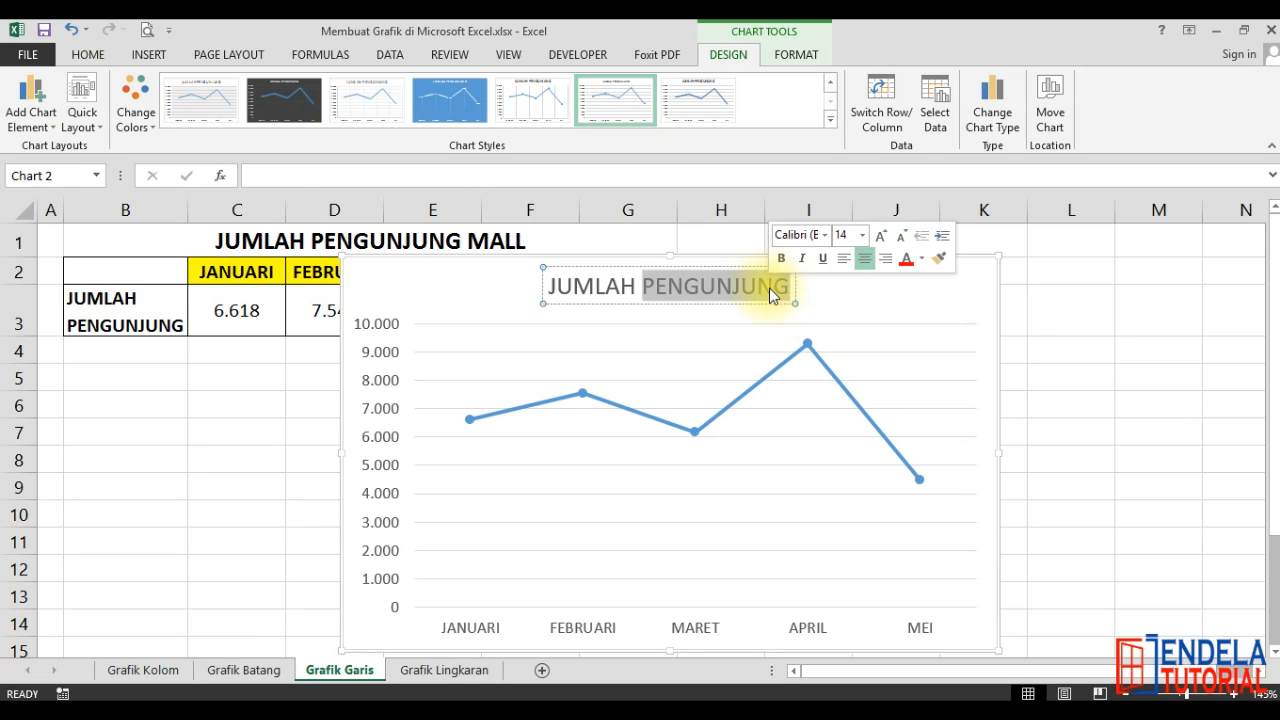
left_click(769, 288)
type("ma")
key("BackSpace")
key("BackSpace")
key("BackSpace")
type("MALL")
key("Left")
key("Left")
key("Left")
key("Left")
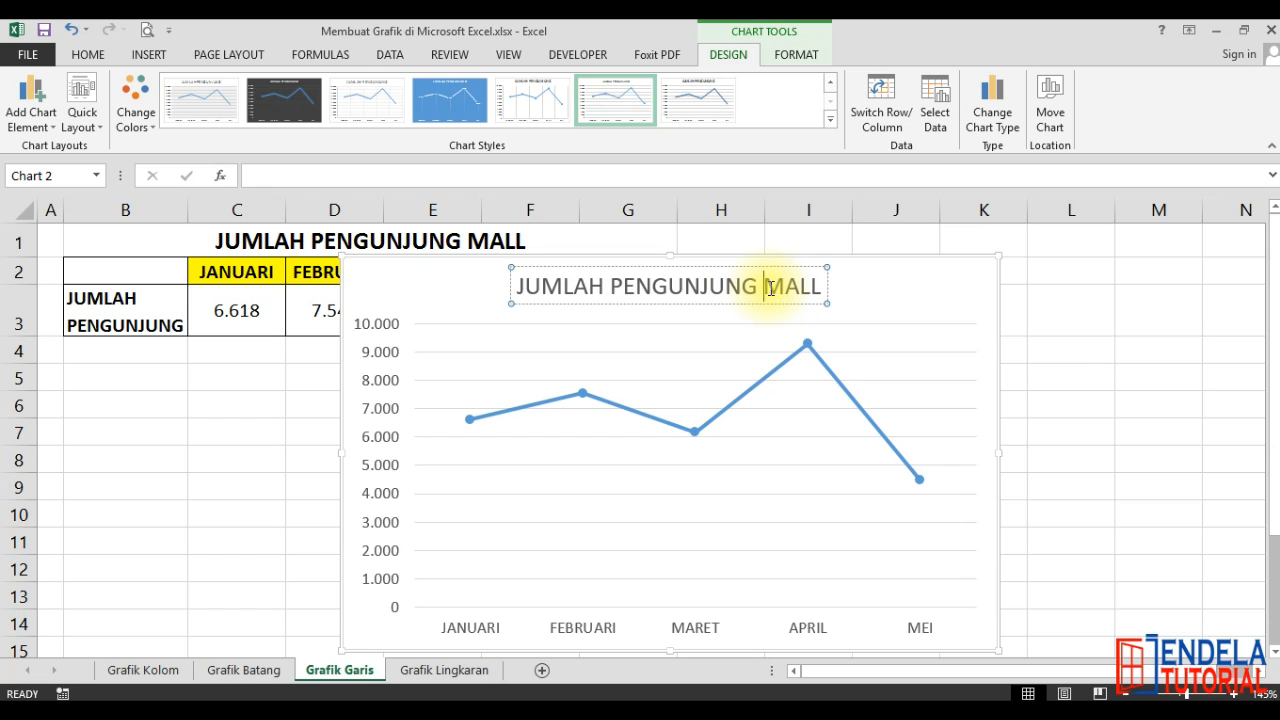
left_click(1068, 403)
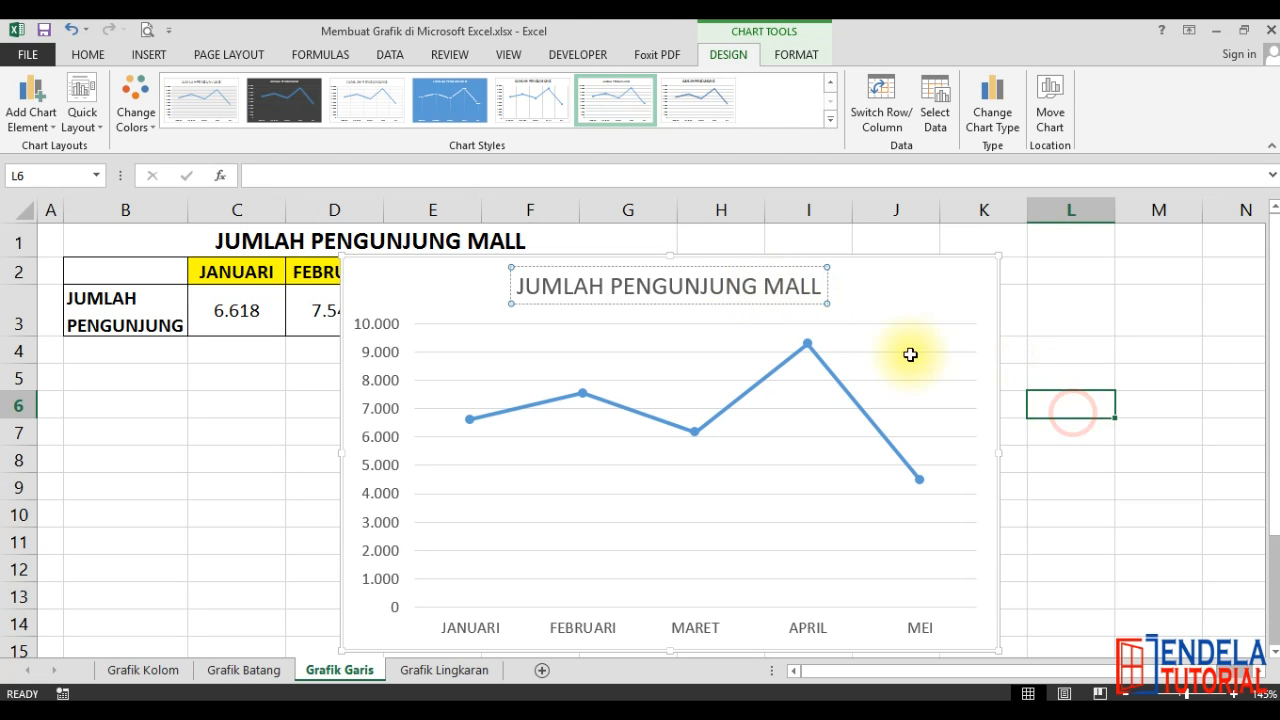
left_click(870, 293)
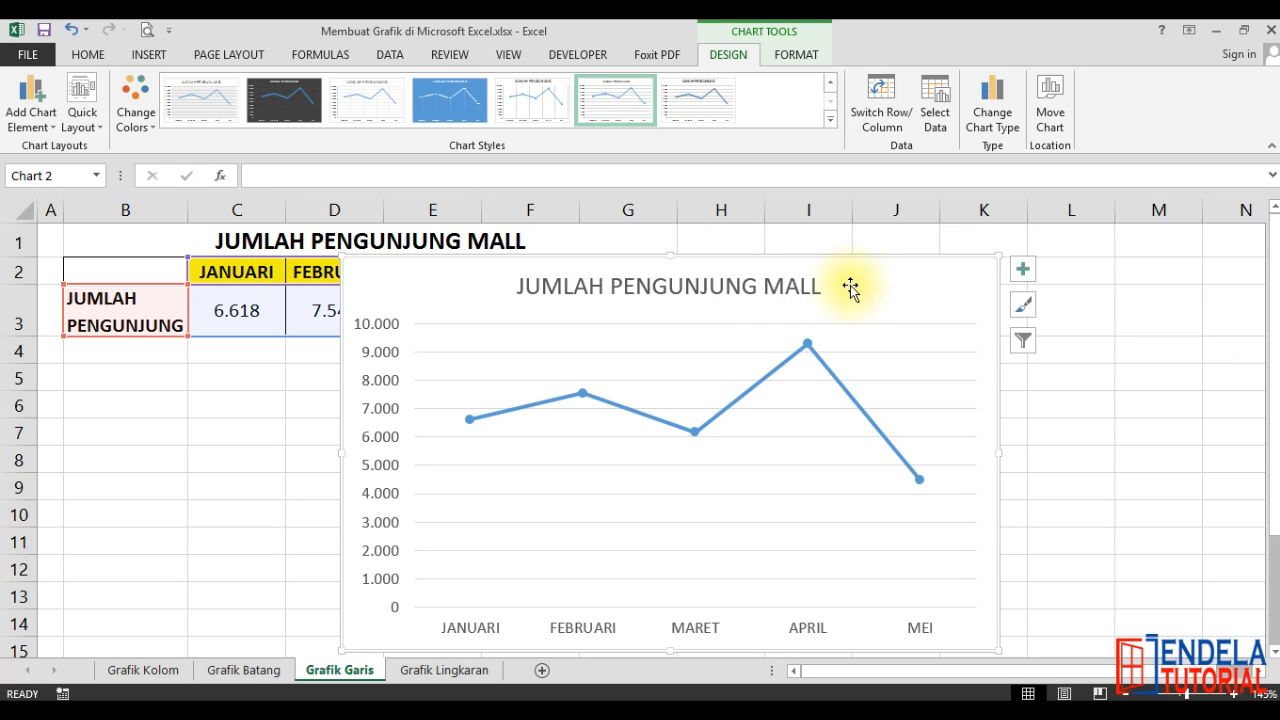
Recolor the JUMLAH PENGUNJUNG MALL line chart with the orange-first colorful palette and apply the last chart style, with a bold title and shadowed line.
left_click(137, 100)
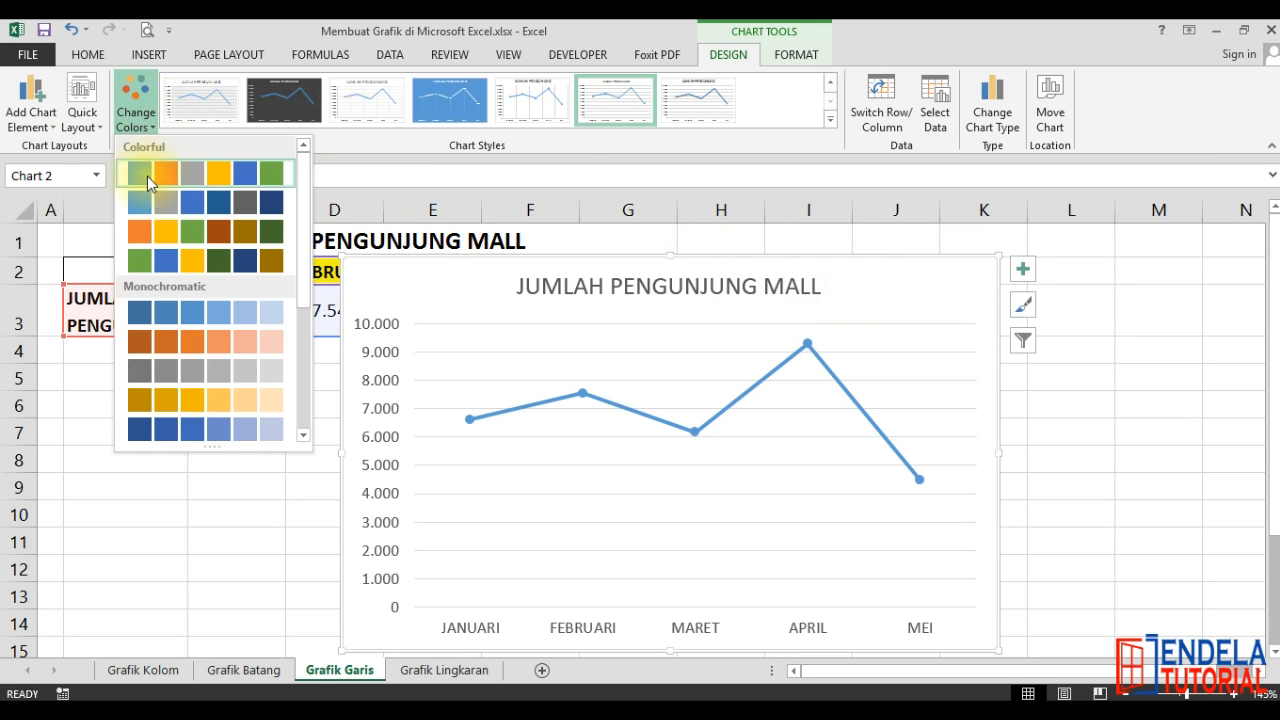
left_click(177, 235)
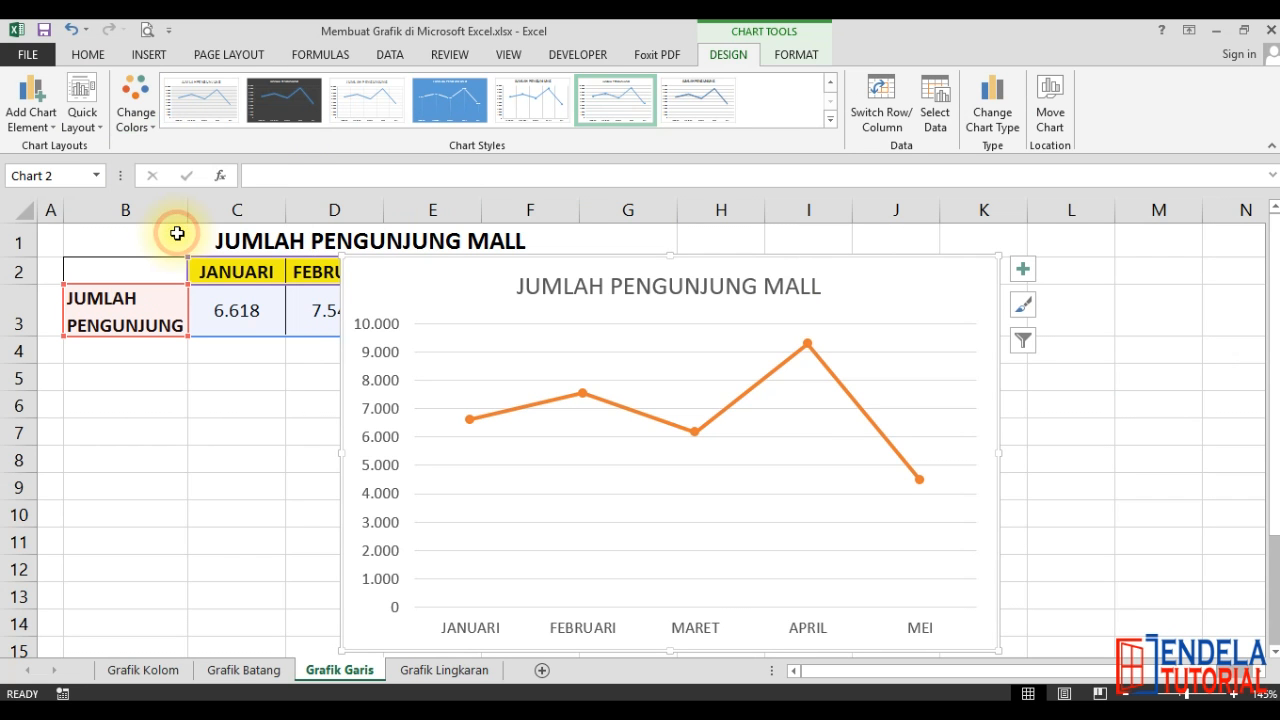
left_click(827, 119)
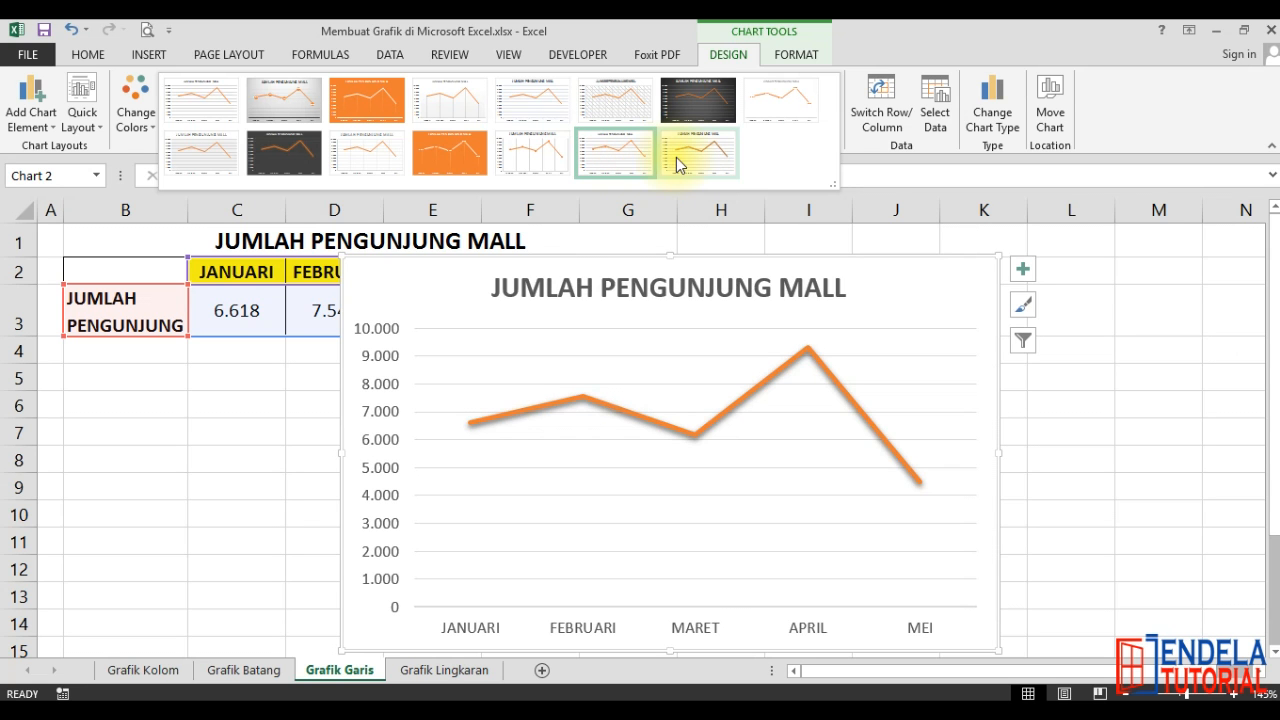
left_click(667, 158)
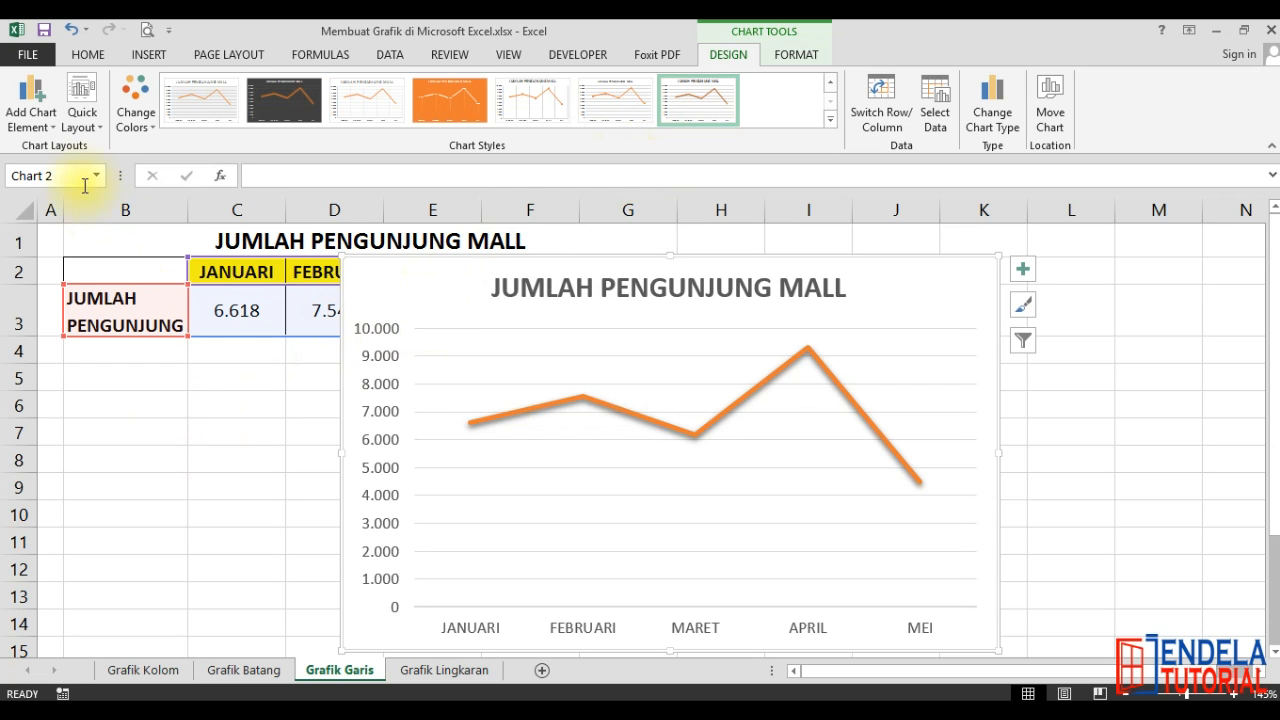
Add data labels to the mall visitors line chart in the Above position and deselect the chart.
left_click(30, 130)
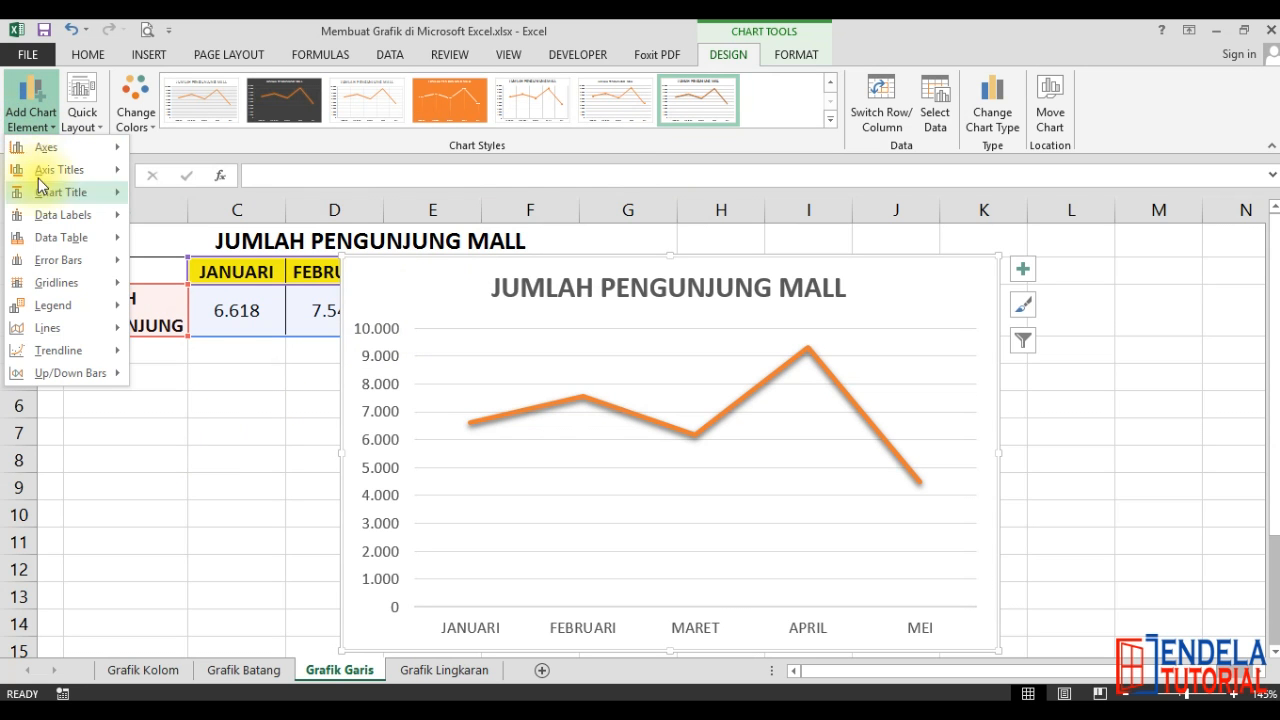
mouse_move(43, 238)
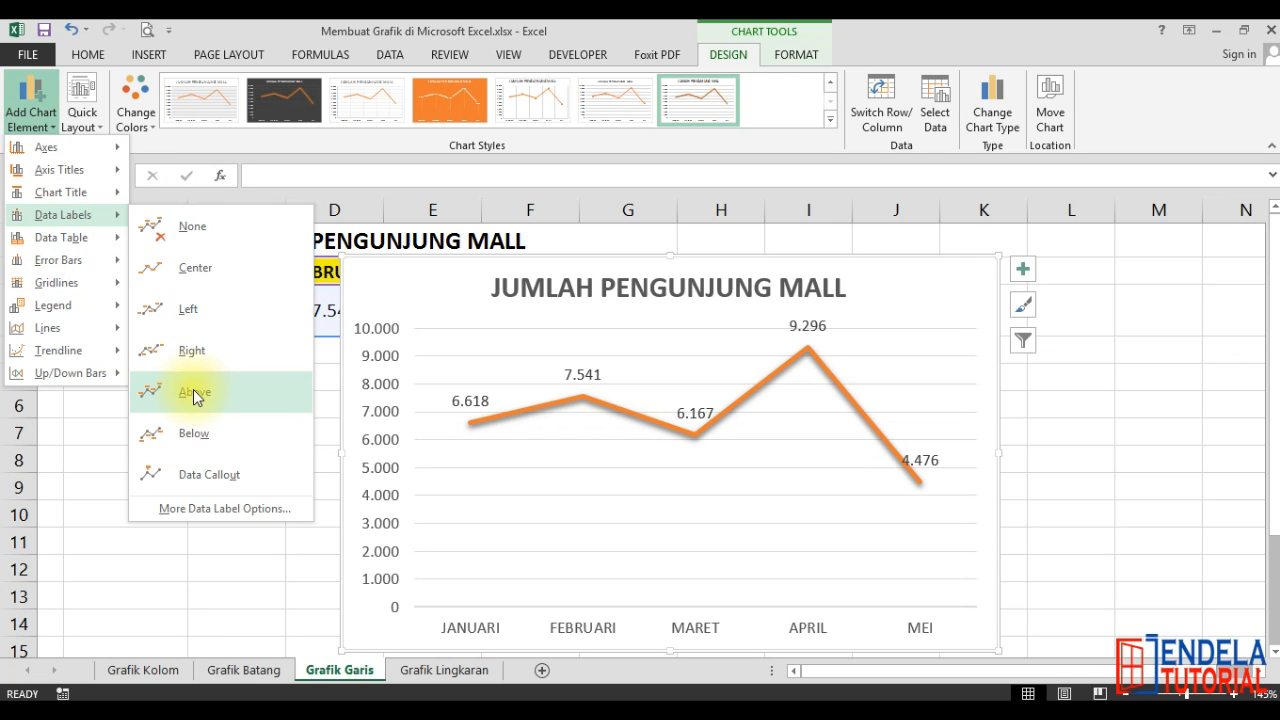
left_click(195, 393)
left_click(1037, 433)
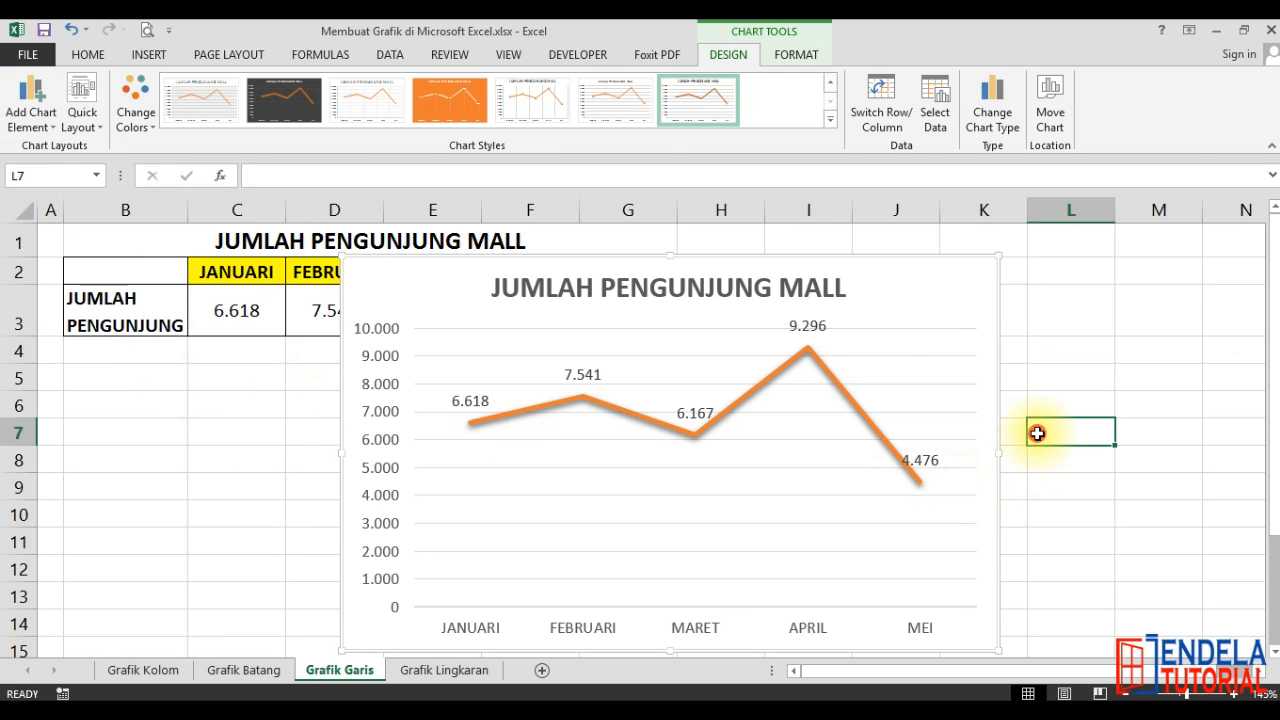
Open the formatting of the mall visitors line series and switch its markers from None to Built-in.
left_click(824, 365)
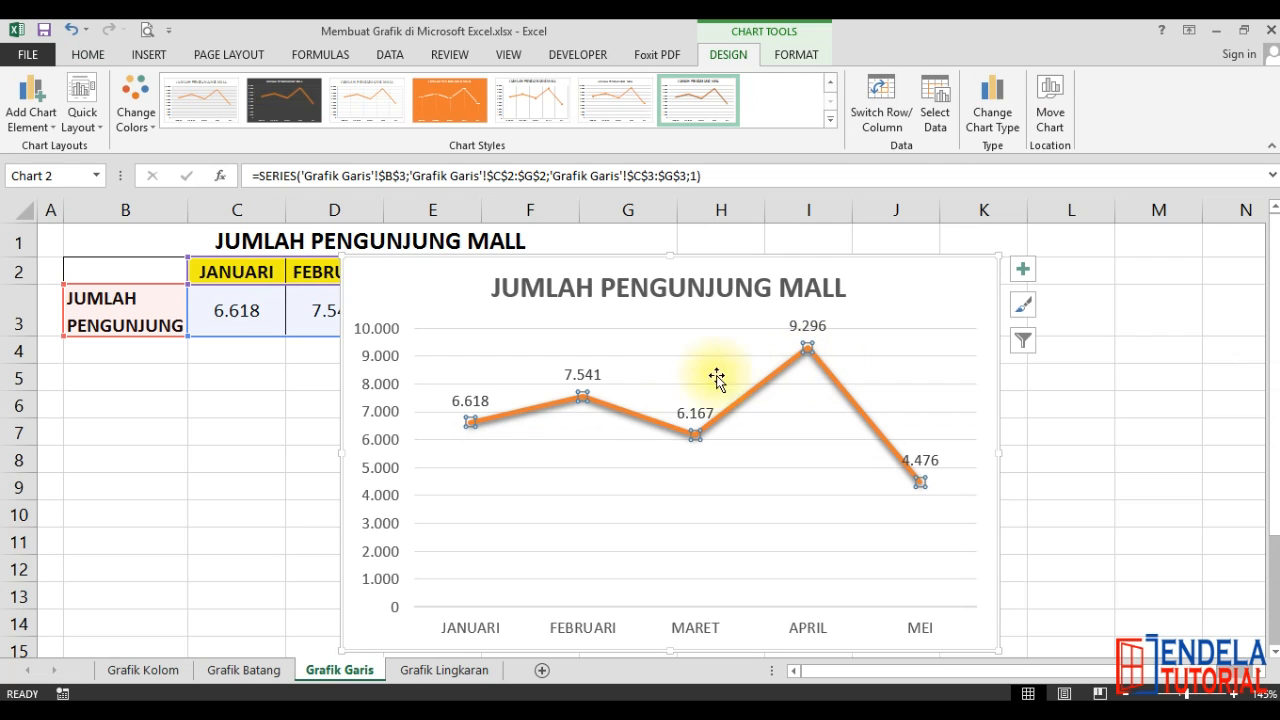
right_click(809, 352)
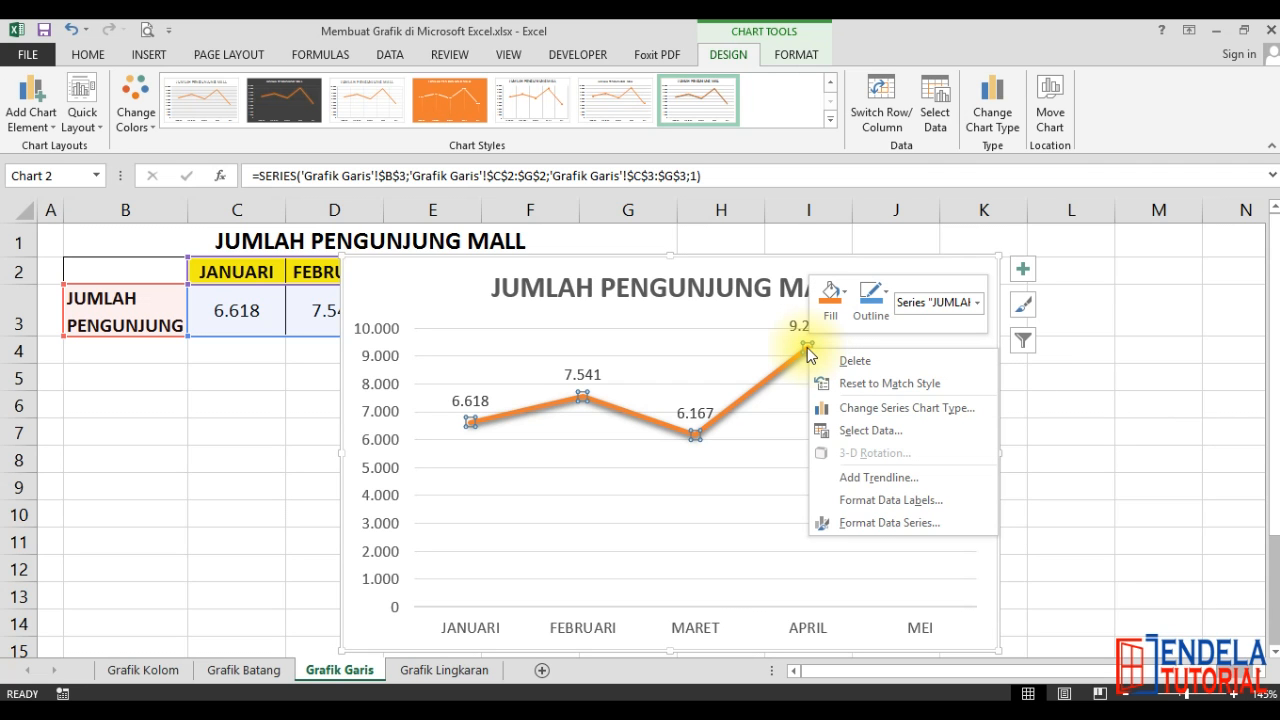
left_click(869, 520)
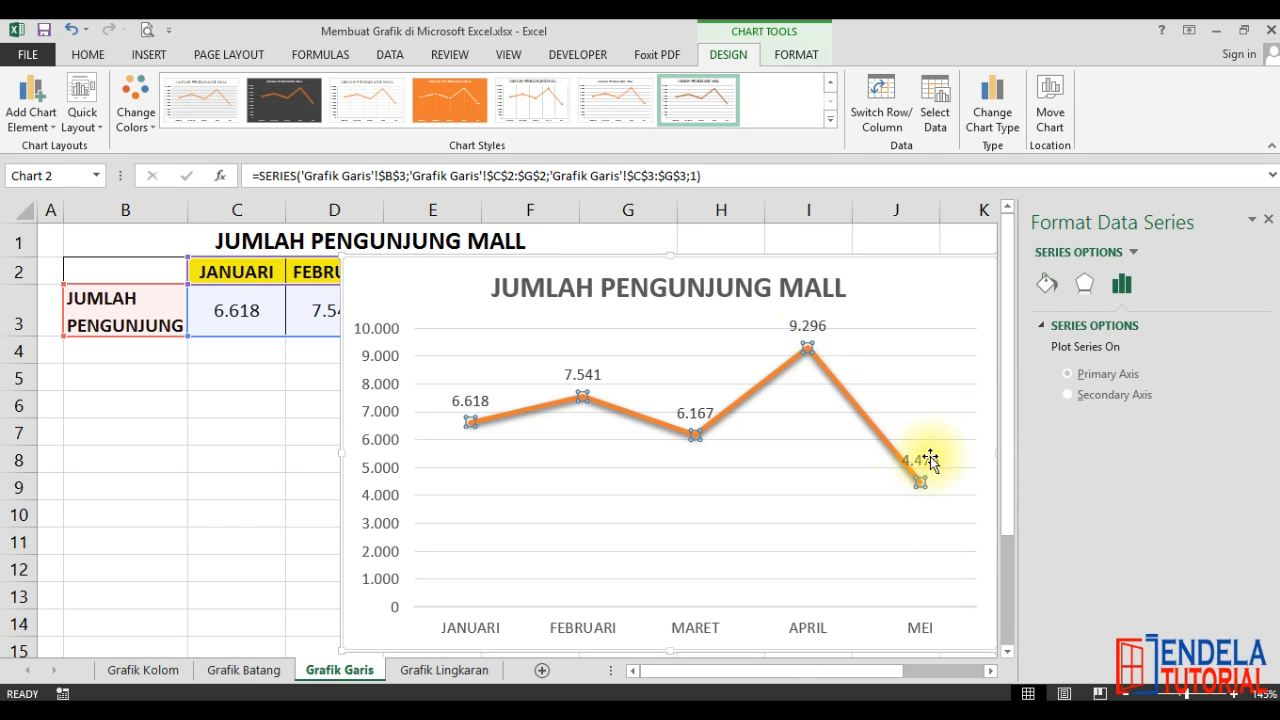
left_click(1056, 289)
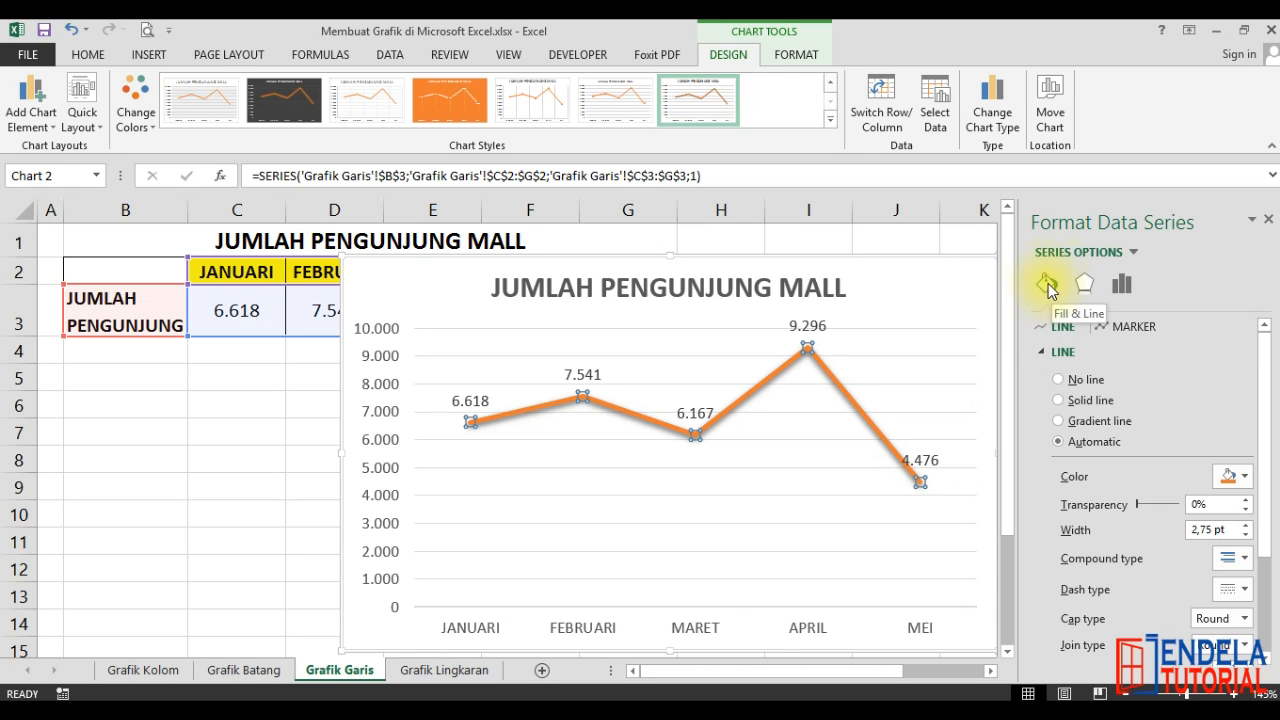
left_click(1106, 336)
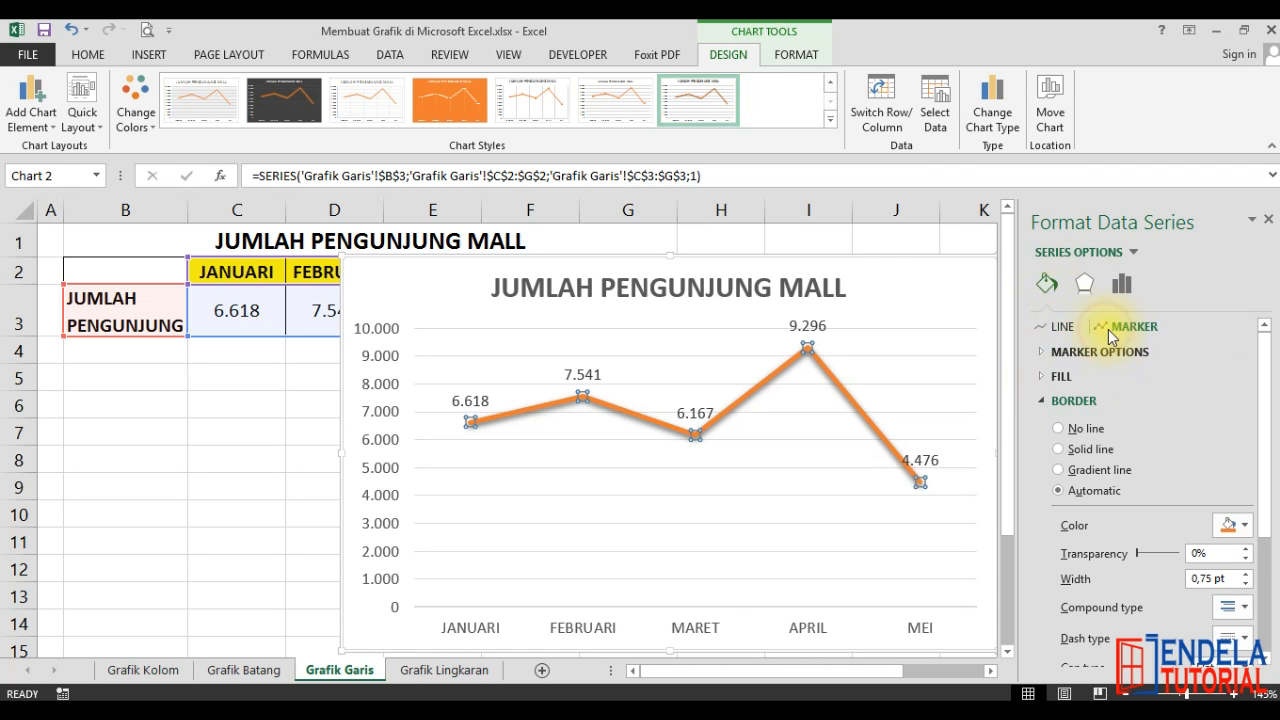
mouse_move(1265, 447)
left_mouse_down()
mouse_move(1268, 461)
mouse_move(1256, 432)
left_mouse_up()
left_click(1044, 352)
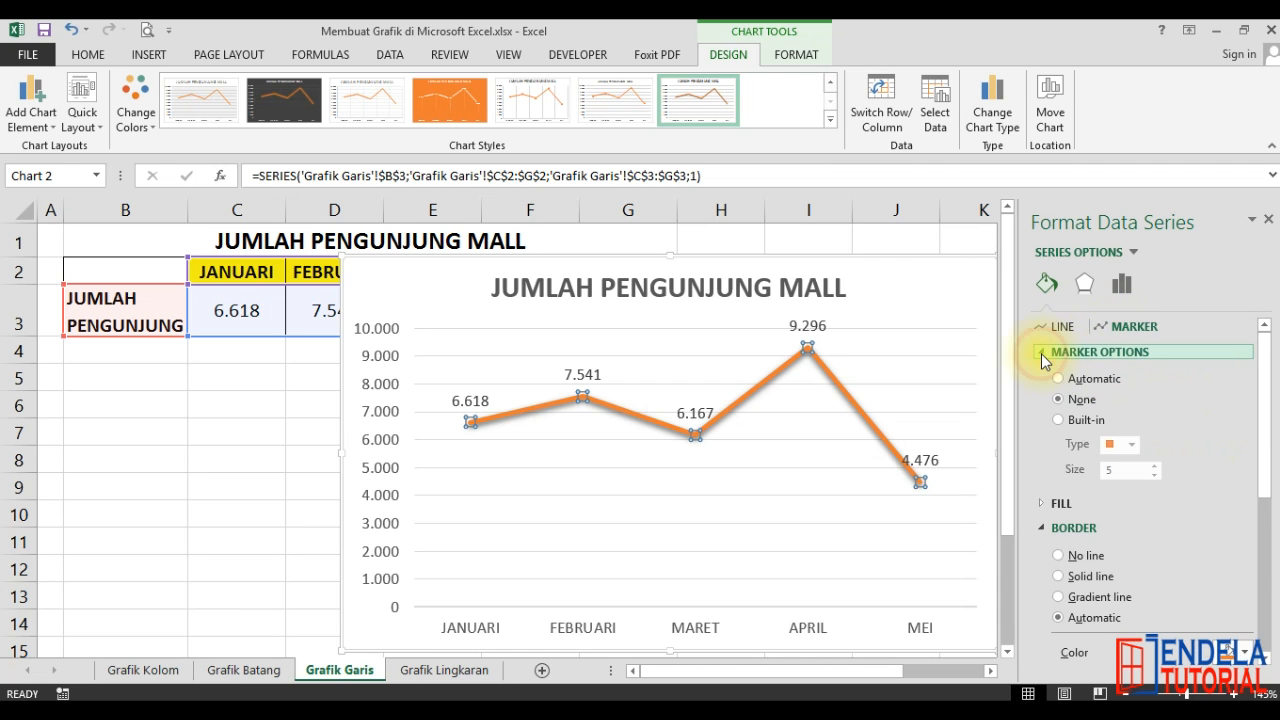
left_click(1060, 421)
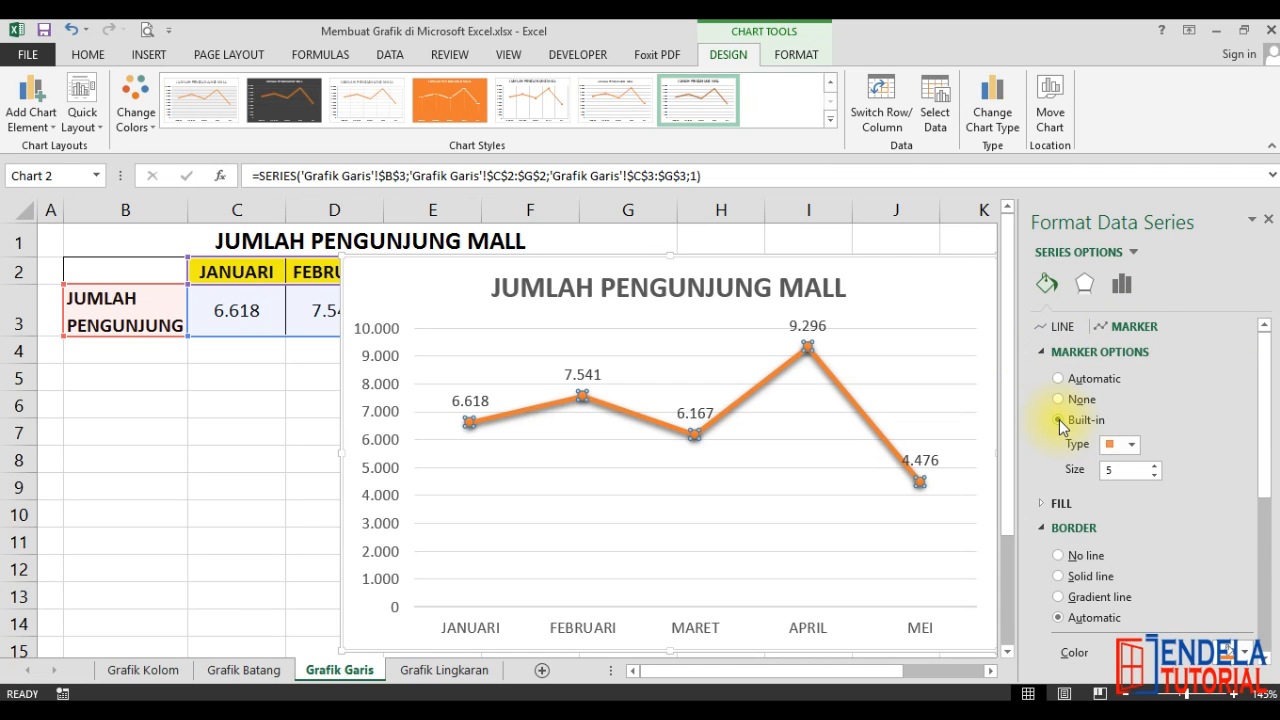
Set the line series' built-in markers to the triangle type with size 13.
left_click(1118, 445)
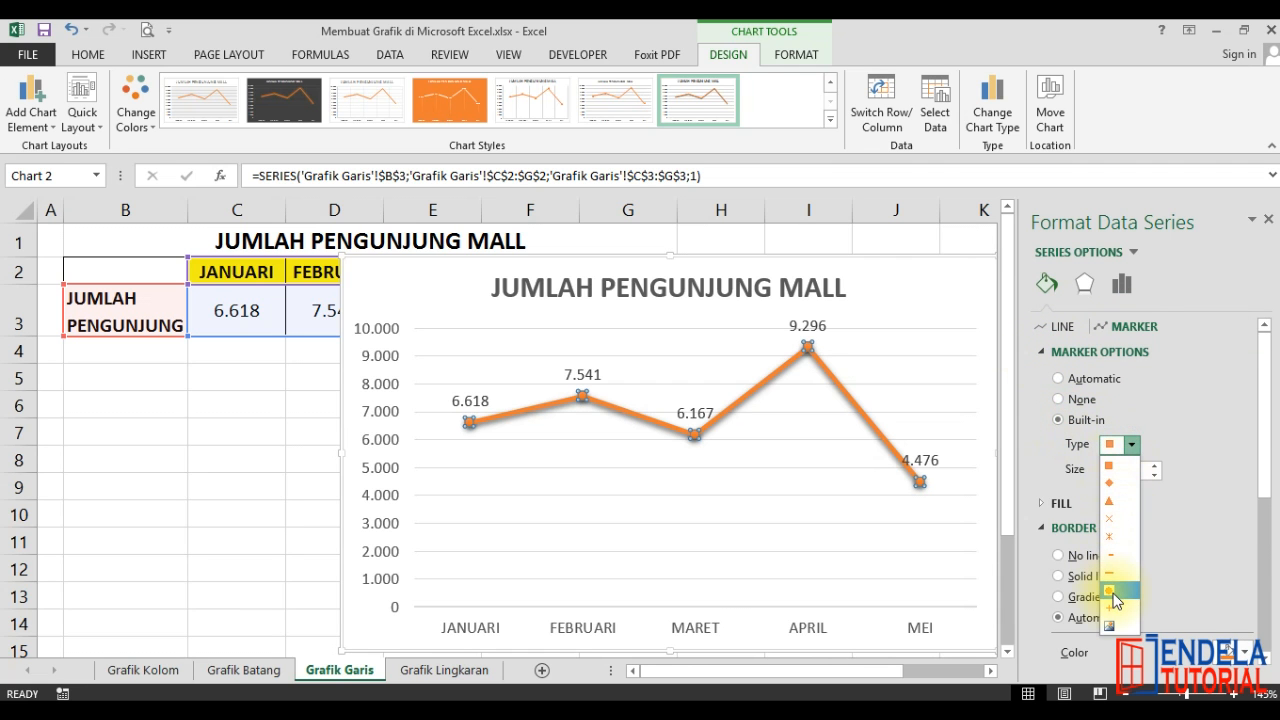
left_click(1109, 590)
left_click(1120, 445)
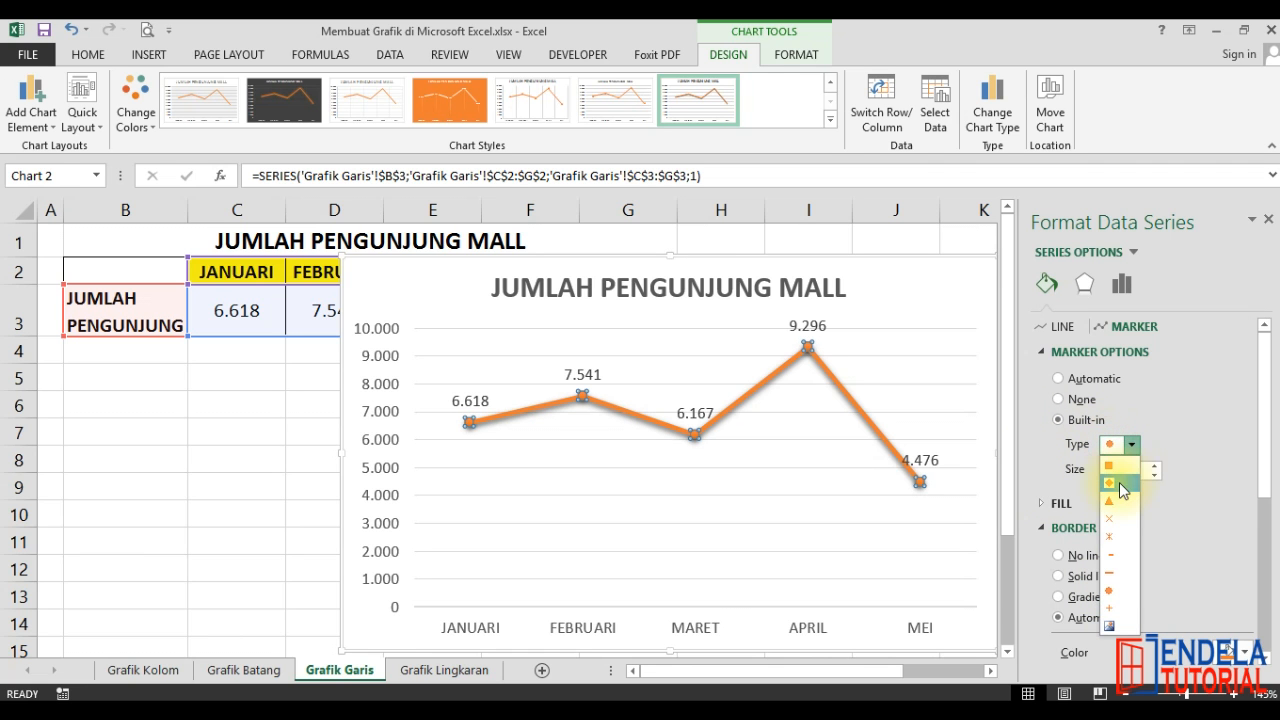
left_click(1112, 501)
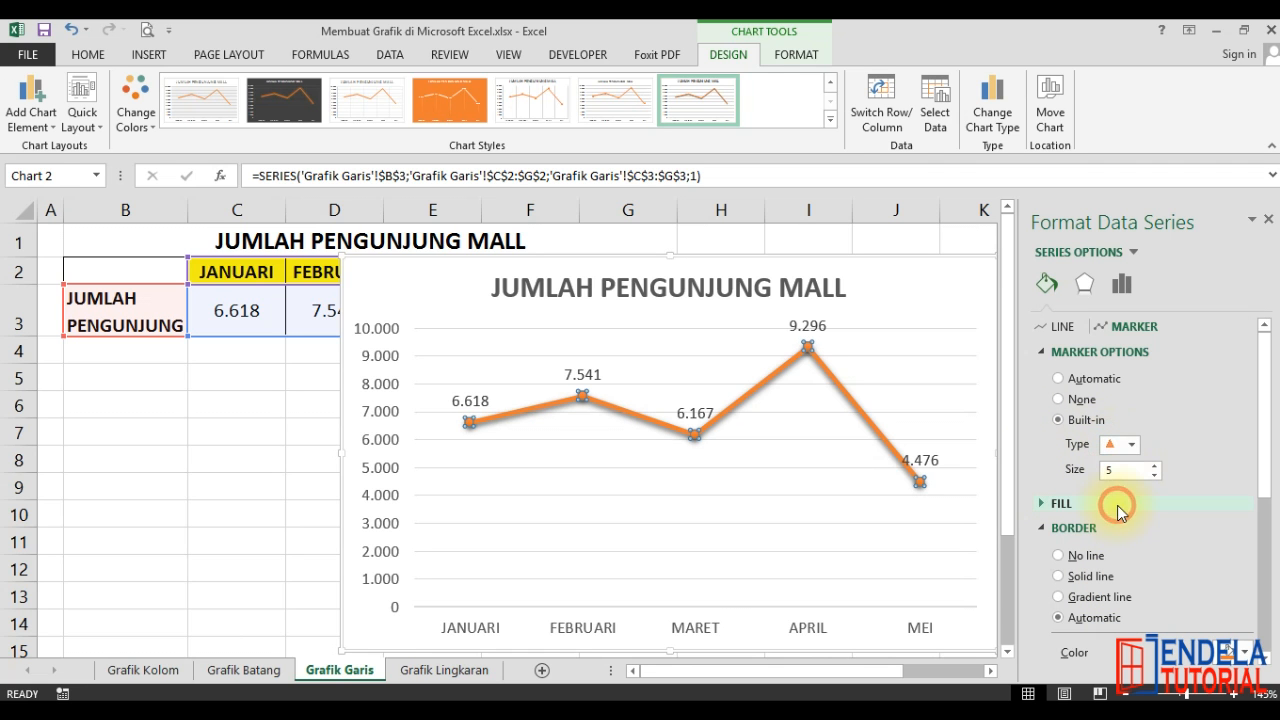
left_click(1155, 465)
left_click(1155, 465)
left_click(1155, 465)
left_click(1155, 465)
left_click(1155, 465)
left_click(1155, 465)
left_click(1155, 466)
left_click(1155, 466)
Compare square and circle markers on the line series and finish with the square type.
left_click(1131, 444)
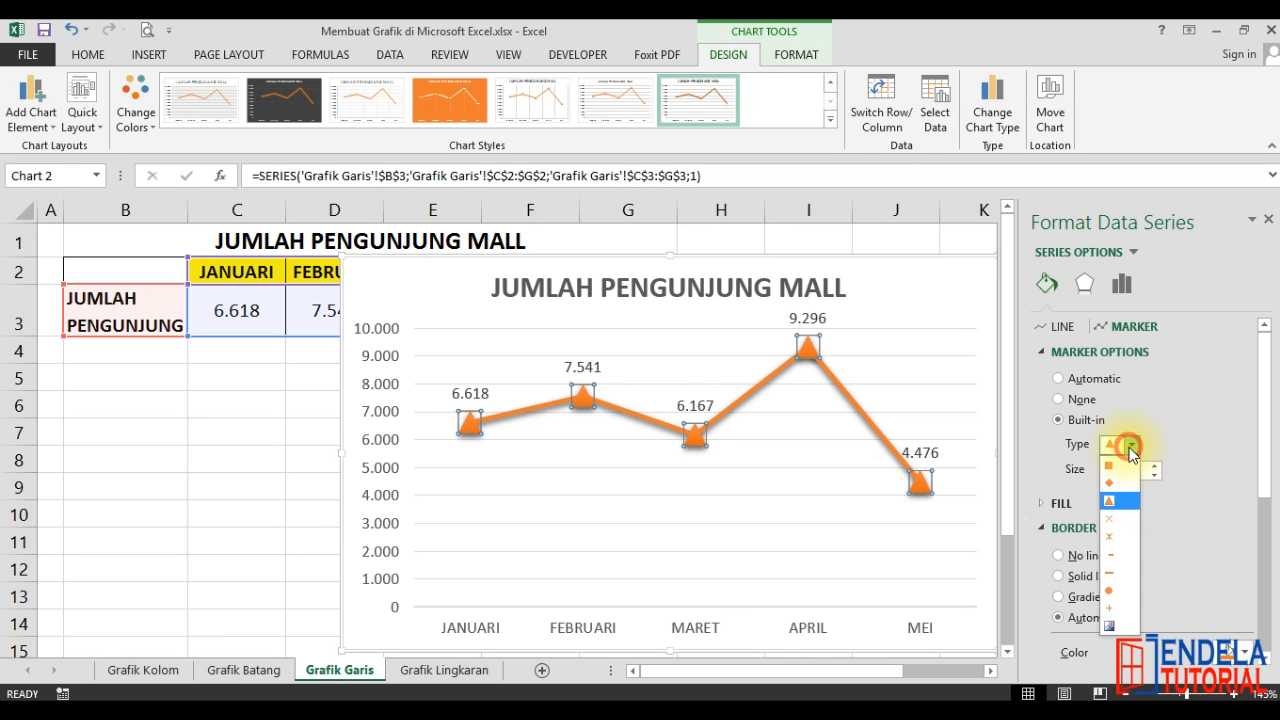
left_click(1110, 465)
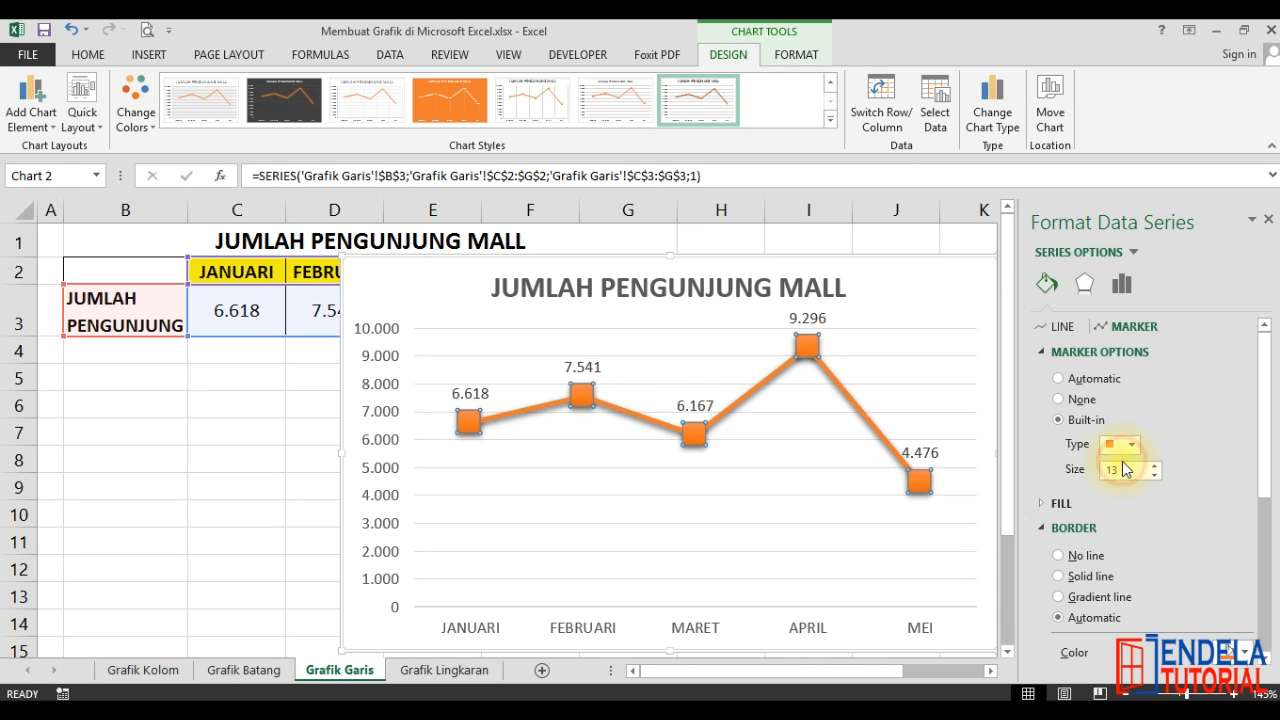
left_click(1117, 449)
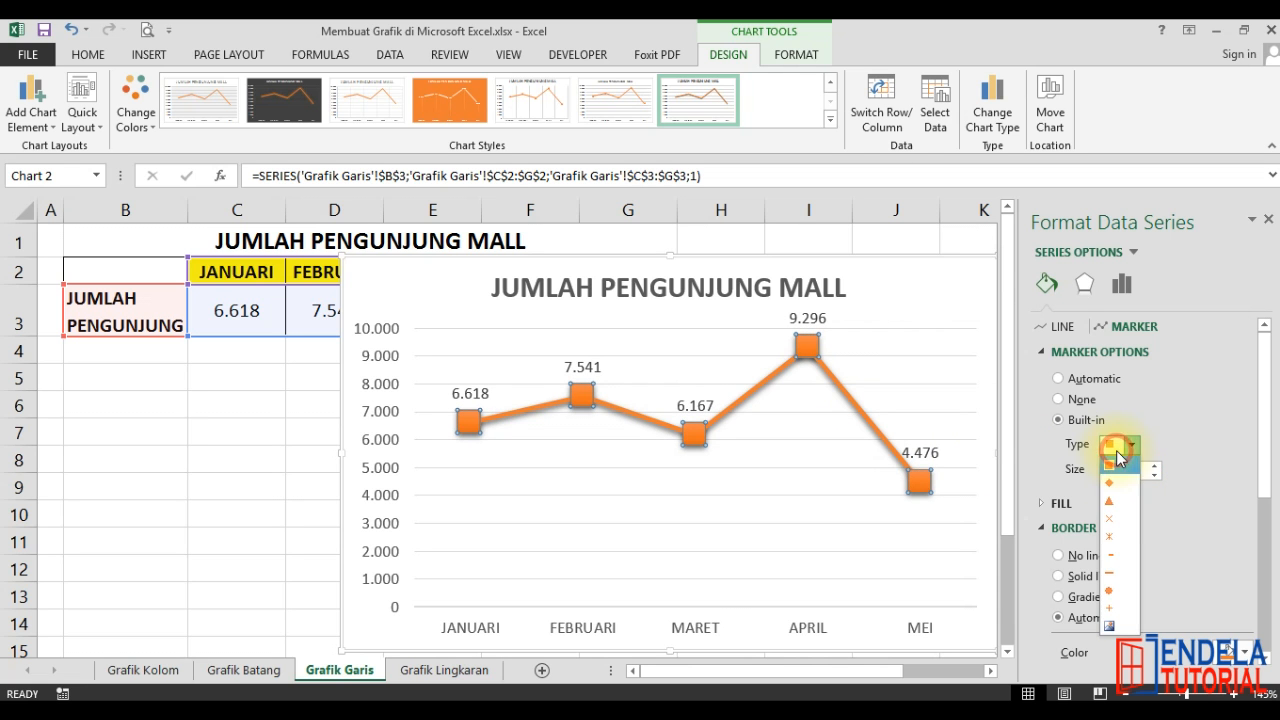
left_click(1110, 590)
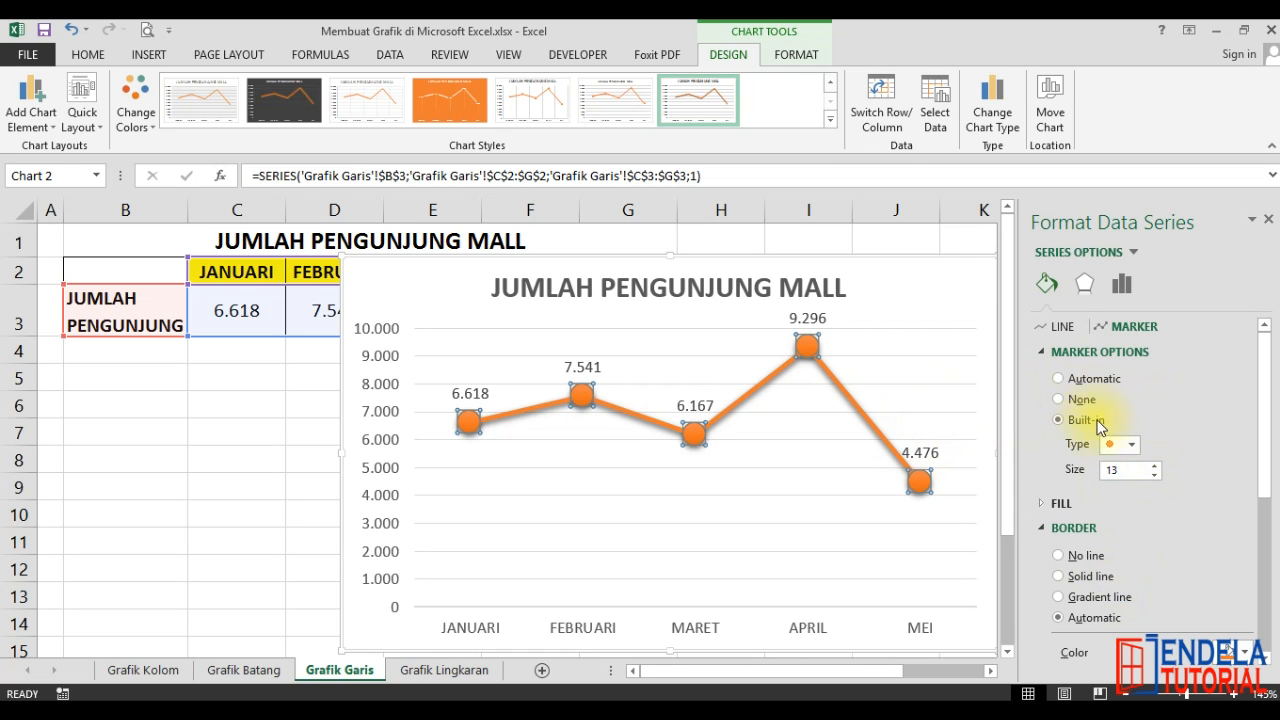
left_click(1120, 444)
left_click(1122, 456)
left_click(1122, 456)
left_click(1148, 407)
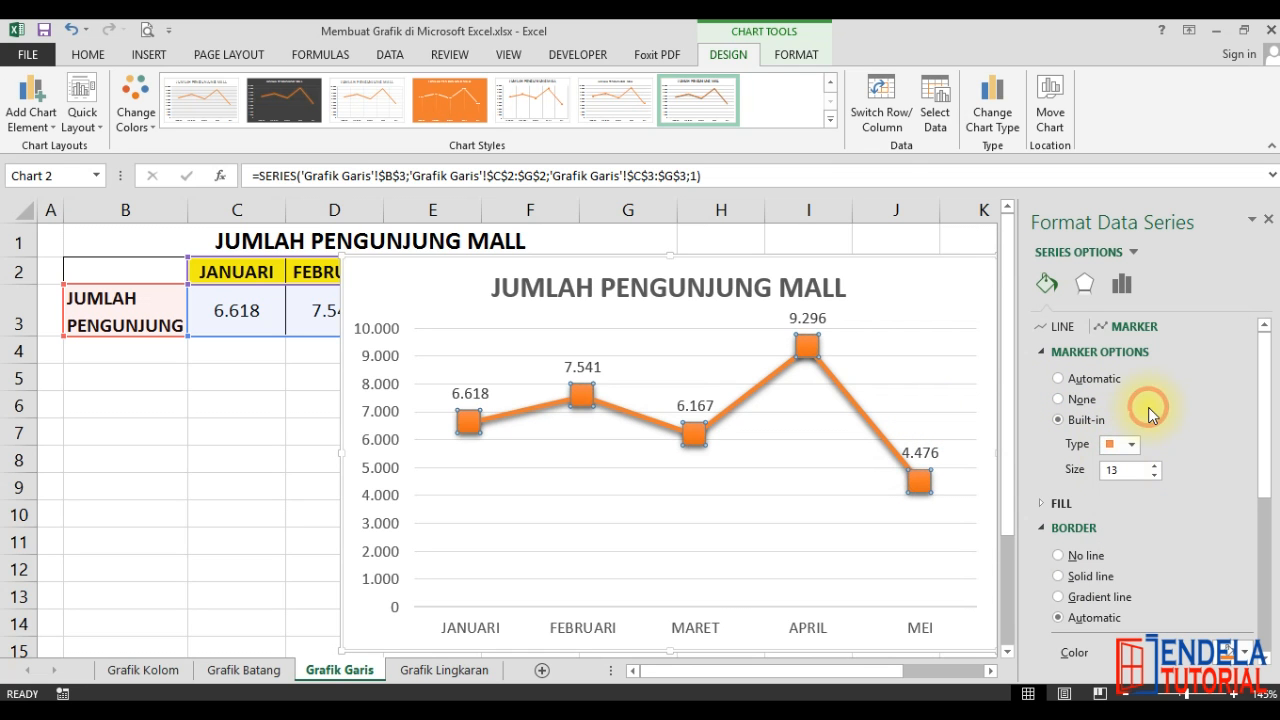
Set the width of the mall visitors series line to 1,5 pt.
left_click(1063, 327)
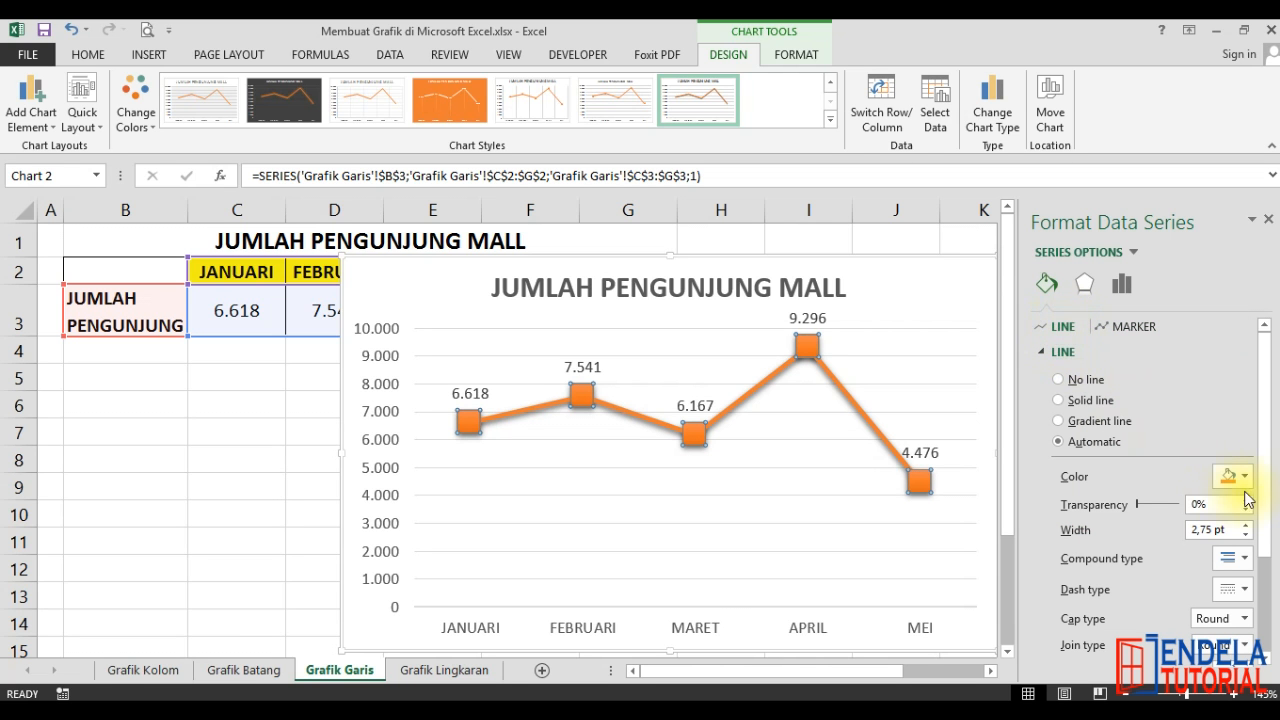
left_click_drag(1265, 514, 1266, 621)
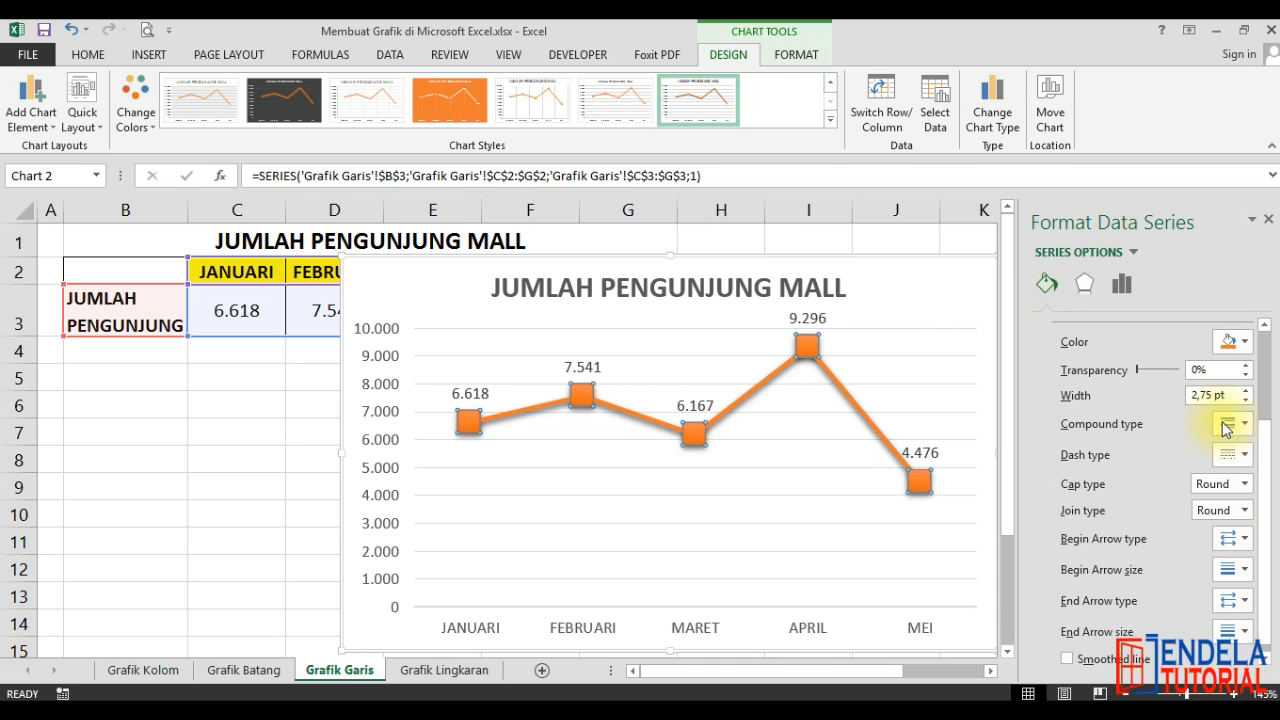
left_click(1245, 391)
left_click(1245, 391)
left_click(1245, 391)
left_click(1245, 391)
left_click(1245, 402)
left_click(1245, 402)
left_click(1245, 402)
left_click(1245, 402)
left_click(1245, 402)
left_click(1245, 402)
left_click(1245, 402)
left_click(1245, 402)
left_click(1245, 402)
left_click(1245, 402)
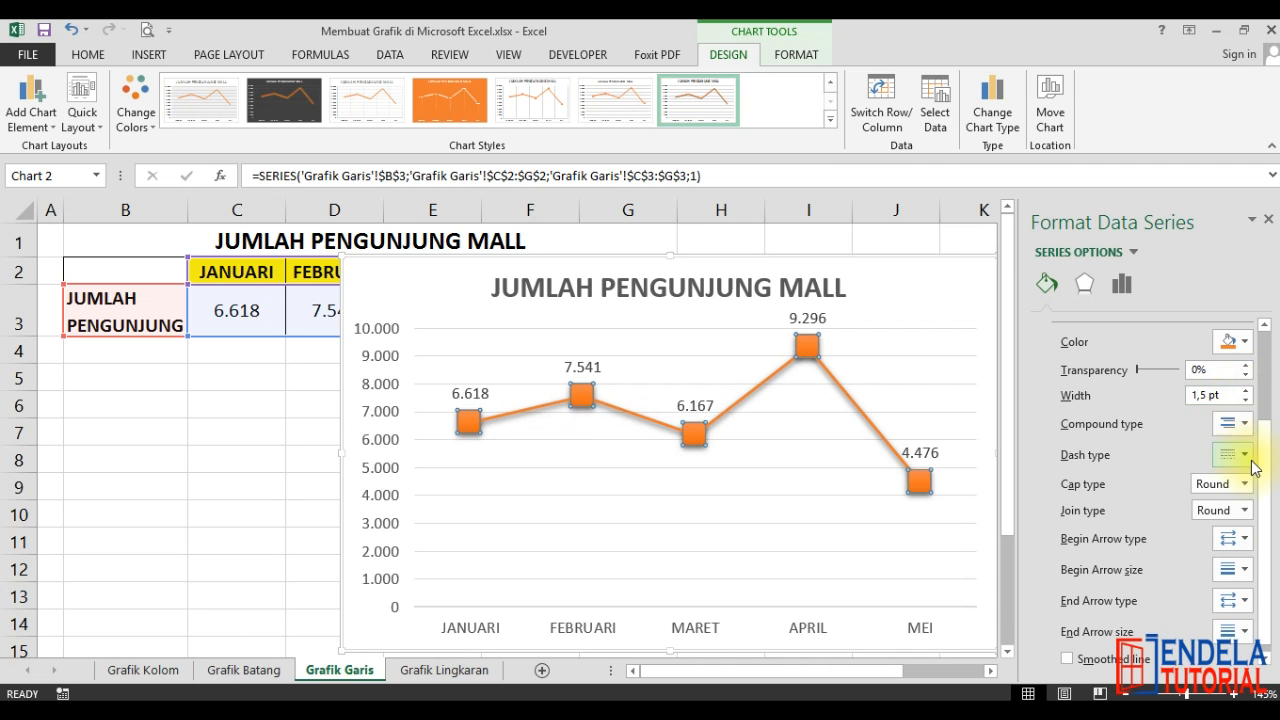
Turn on the Smoothed line option for the mall visitors series, comparing it with the straight line.
left_click_drag(1260, 472, 1264, 549)
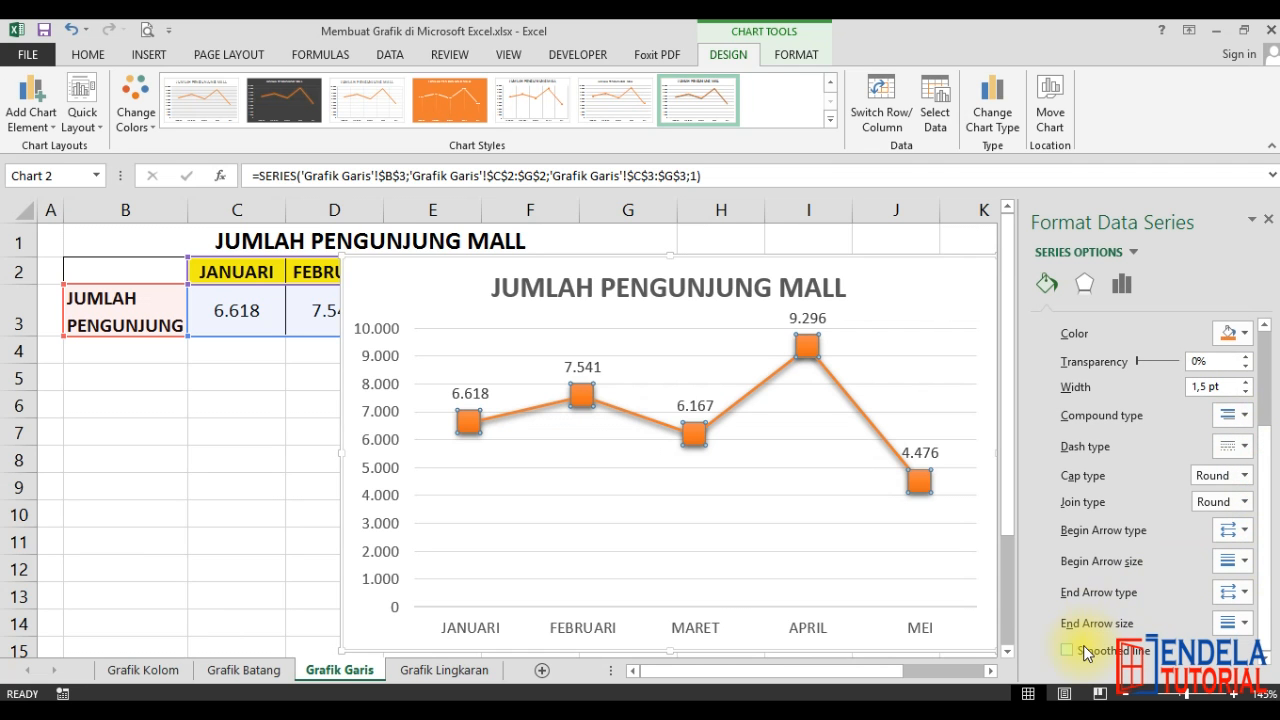
left_click(1068, 650)
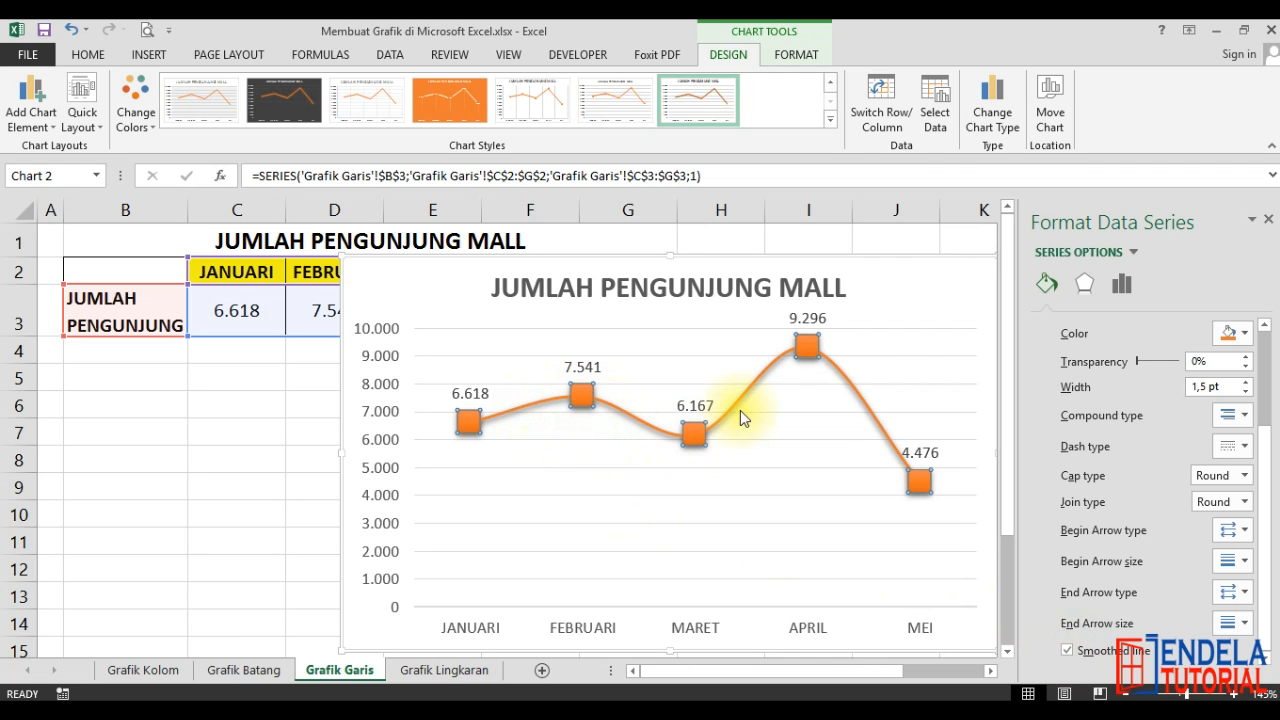
left_click(1067, 650)
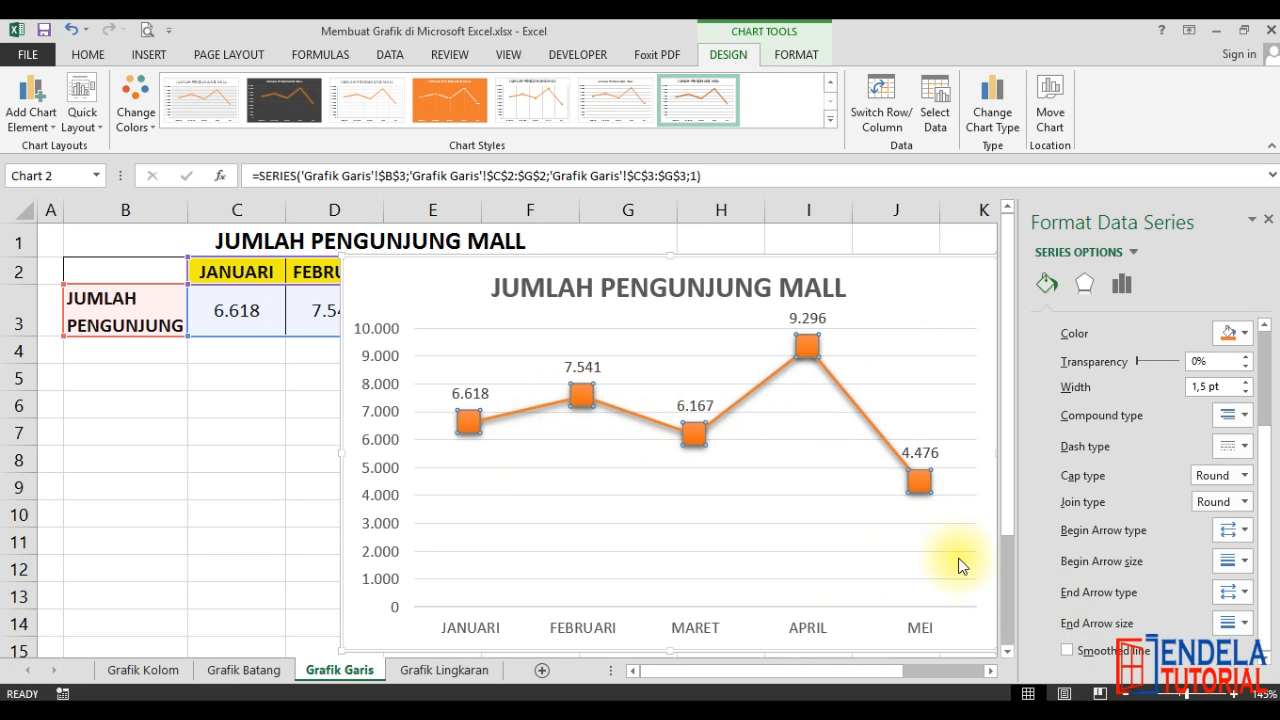
left_click(1068, 651)
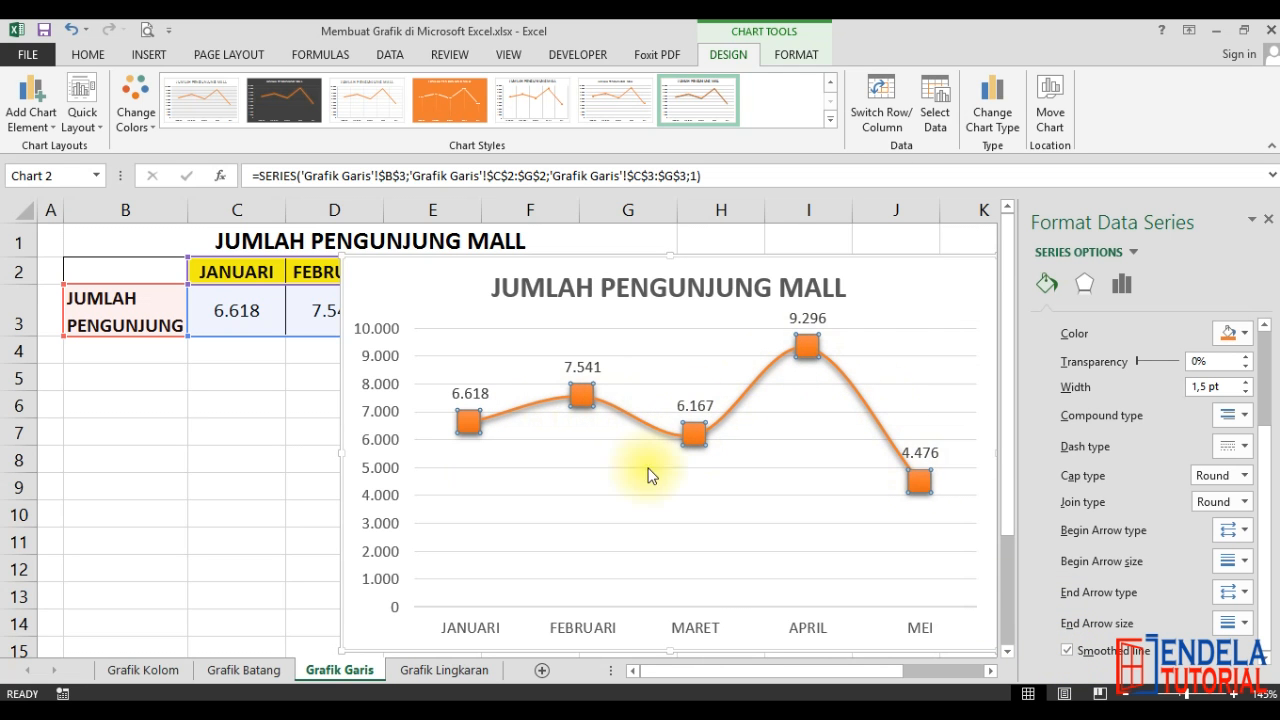
Close the series formatting settings and shift the line chart slightly up and to the left on the sheet.
left_click(1267, 218)
left_click(1078, 370)
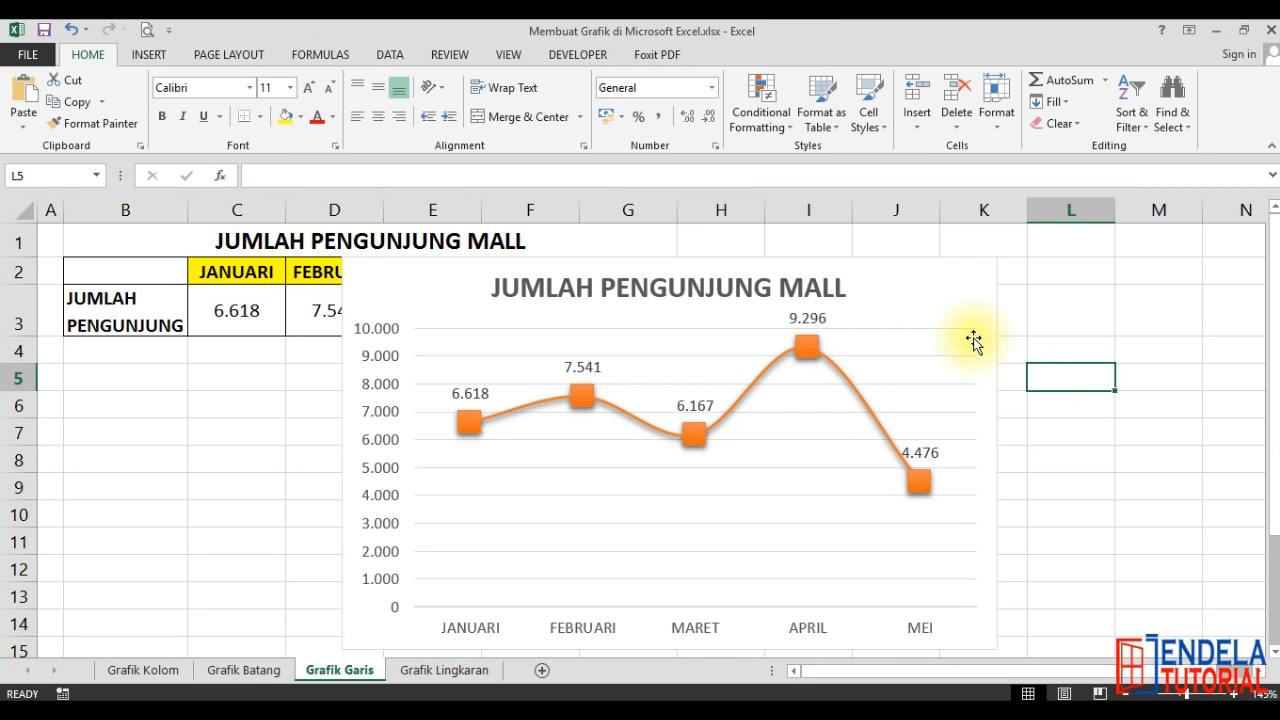
left_click_drag(932, 302, 923, 289)
left_click(1069, 440)
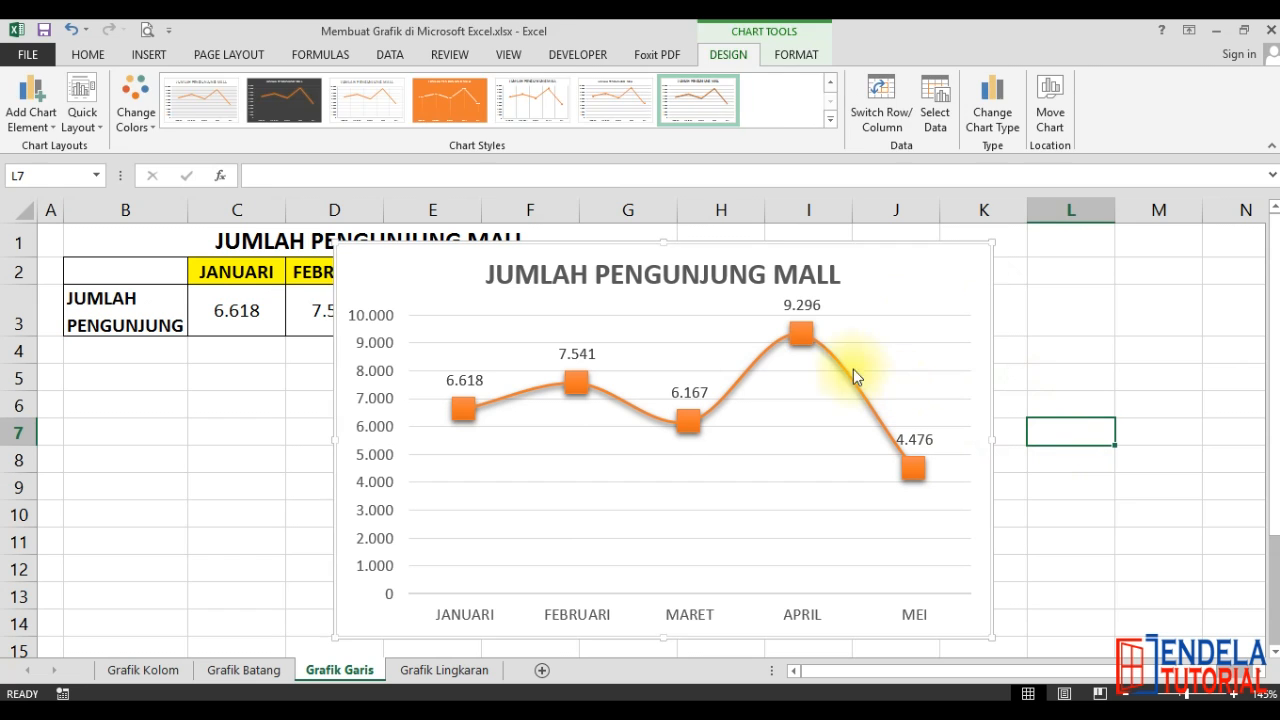
Change the built-in marker type of the mall visitors line series to circle and close the series formatting settings.
mouse_move(800, 340)
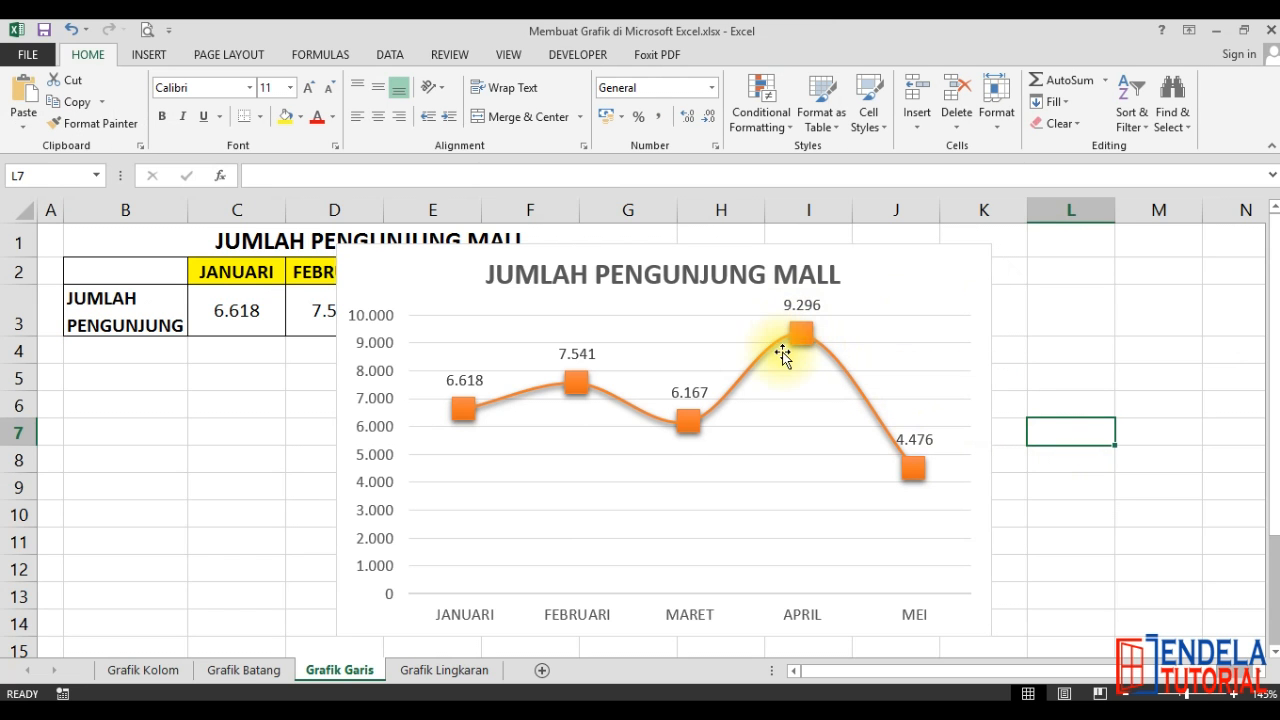
left_click(800, 335)
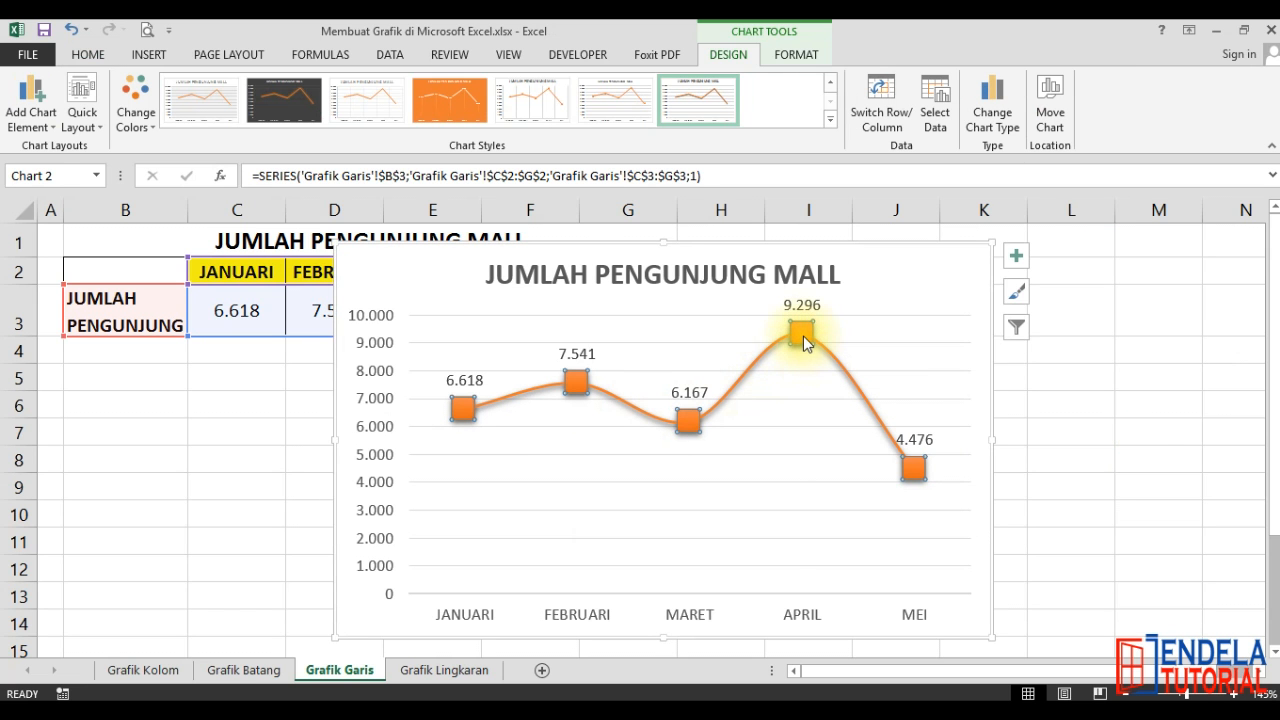
right_click(803, 336)
left_click(829, 515)
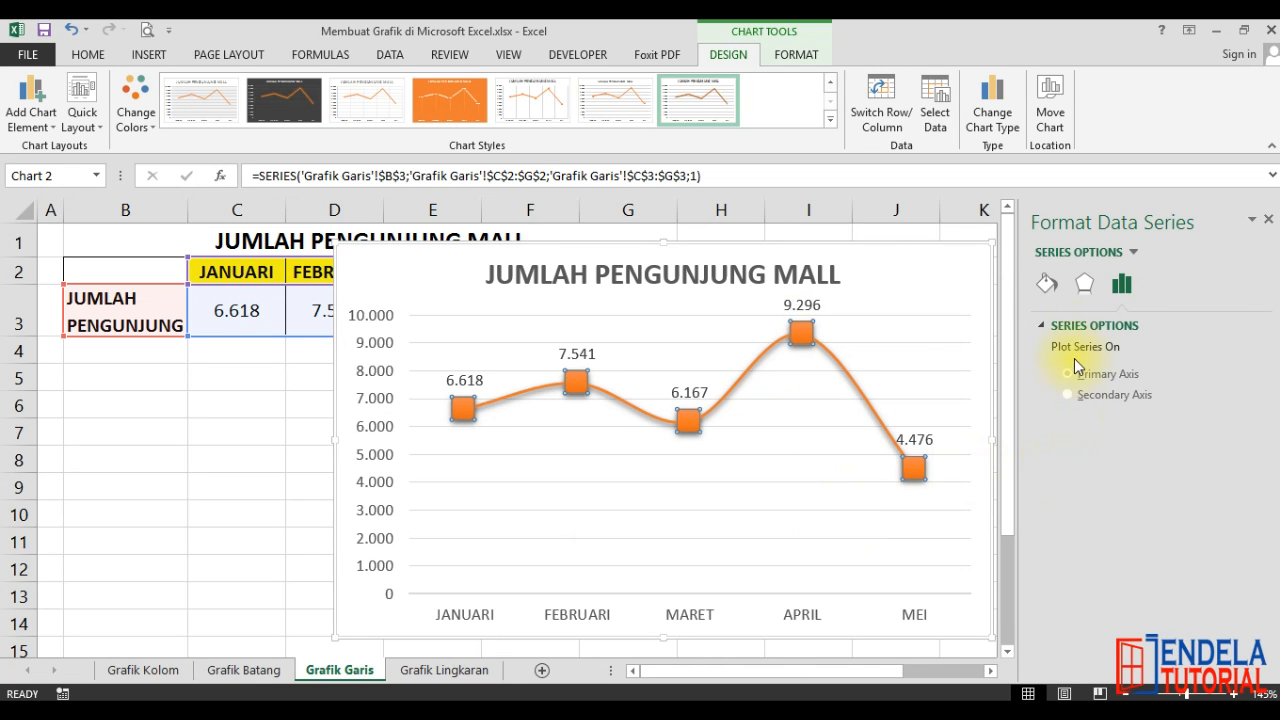
left_click(1050, 285)
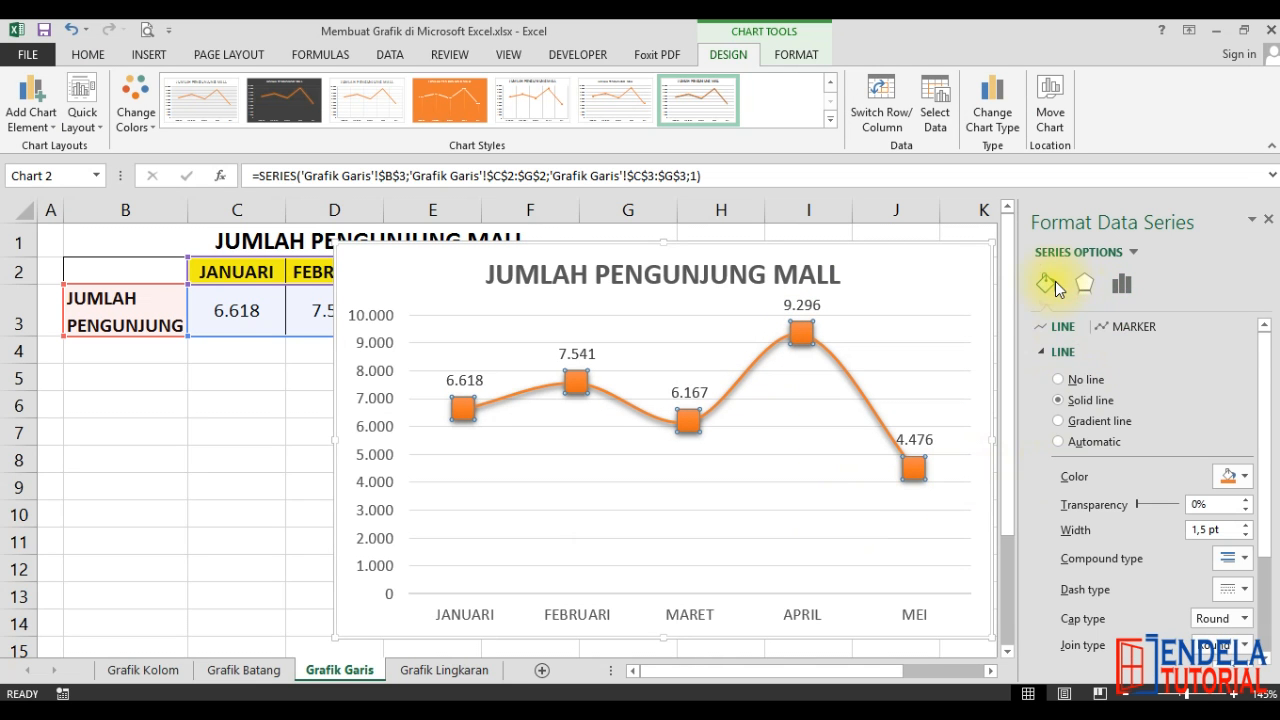
left_click(1129, 337)
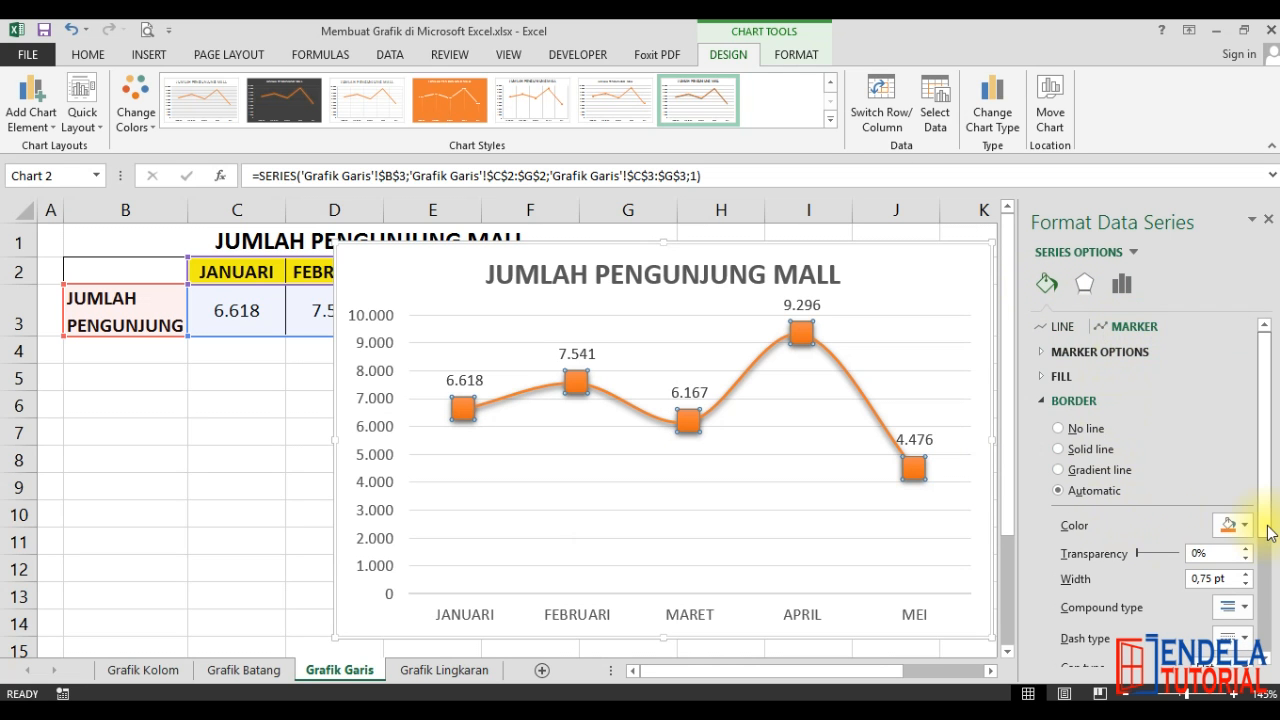
left_click(1039, 352)
left_click(1116, 446)
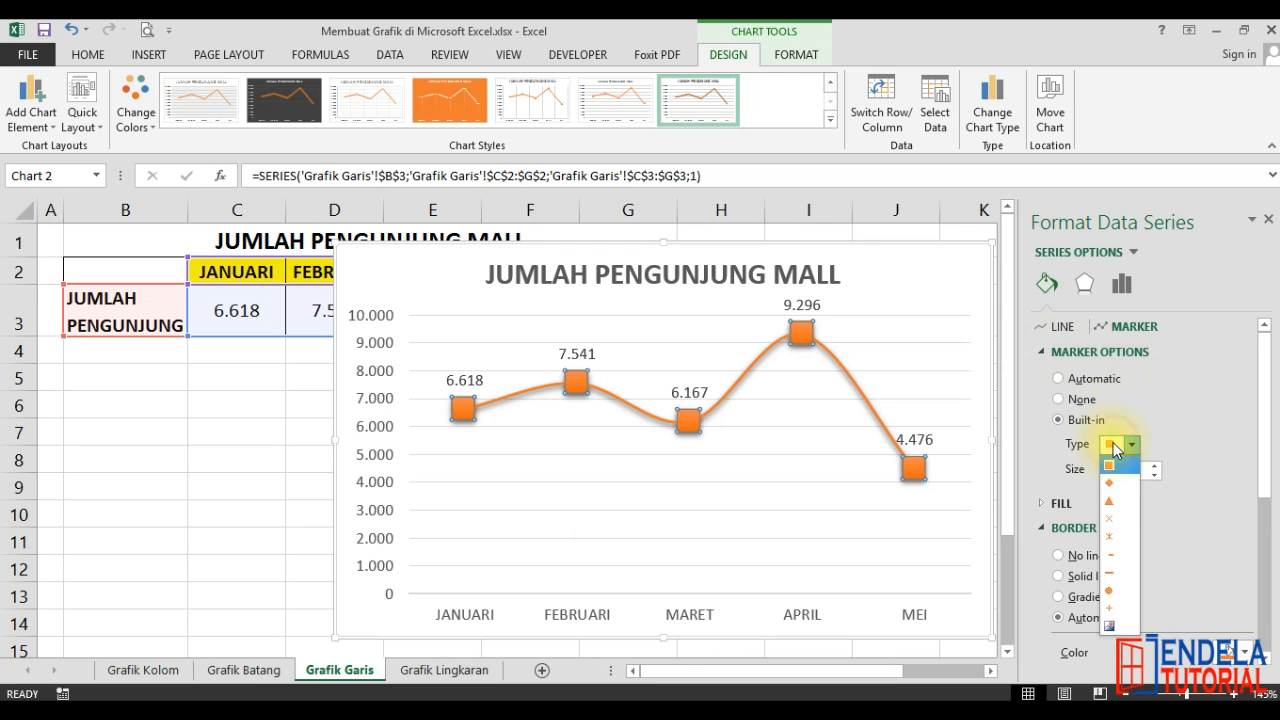
left_click(1109, 591)
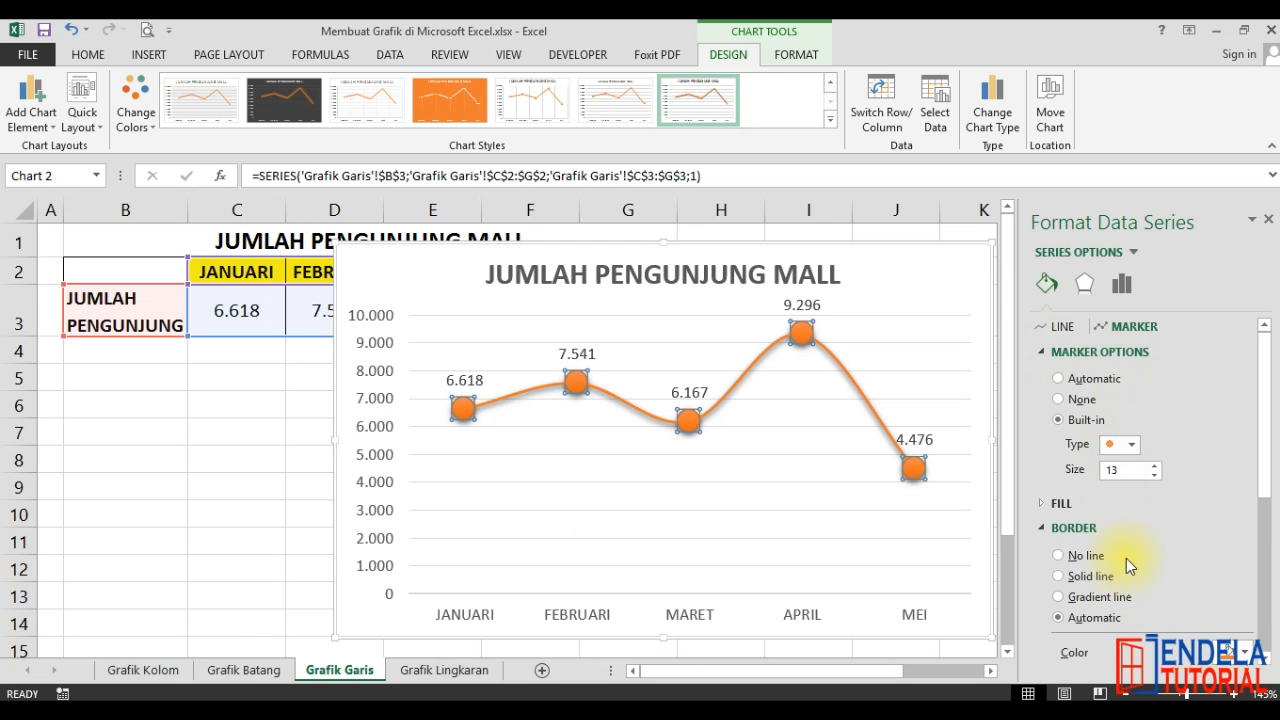
left_click(1272, 225)
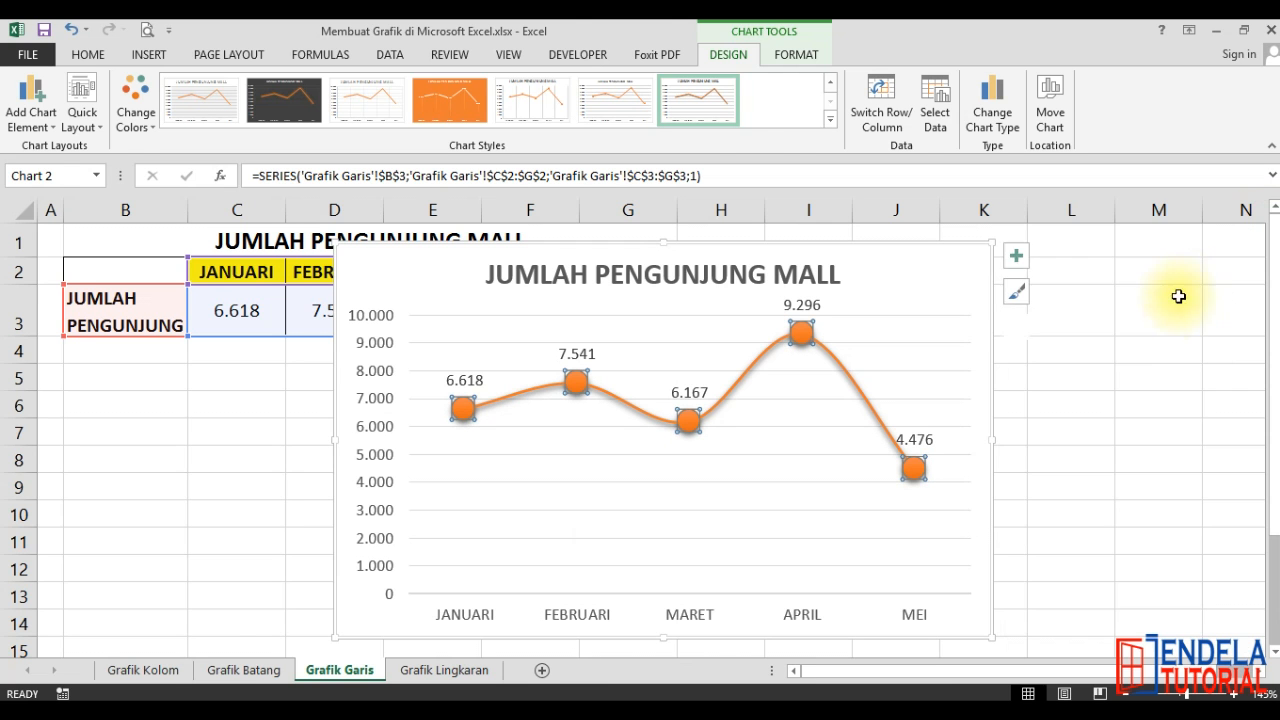
left_click(1150, 322)
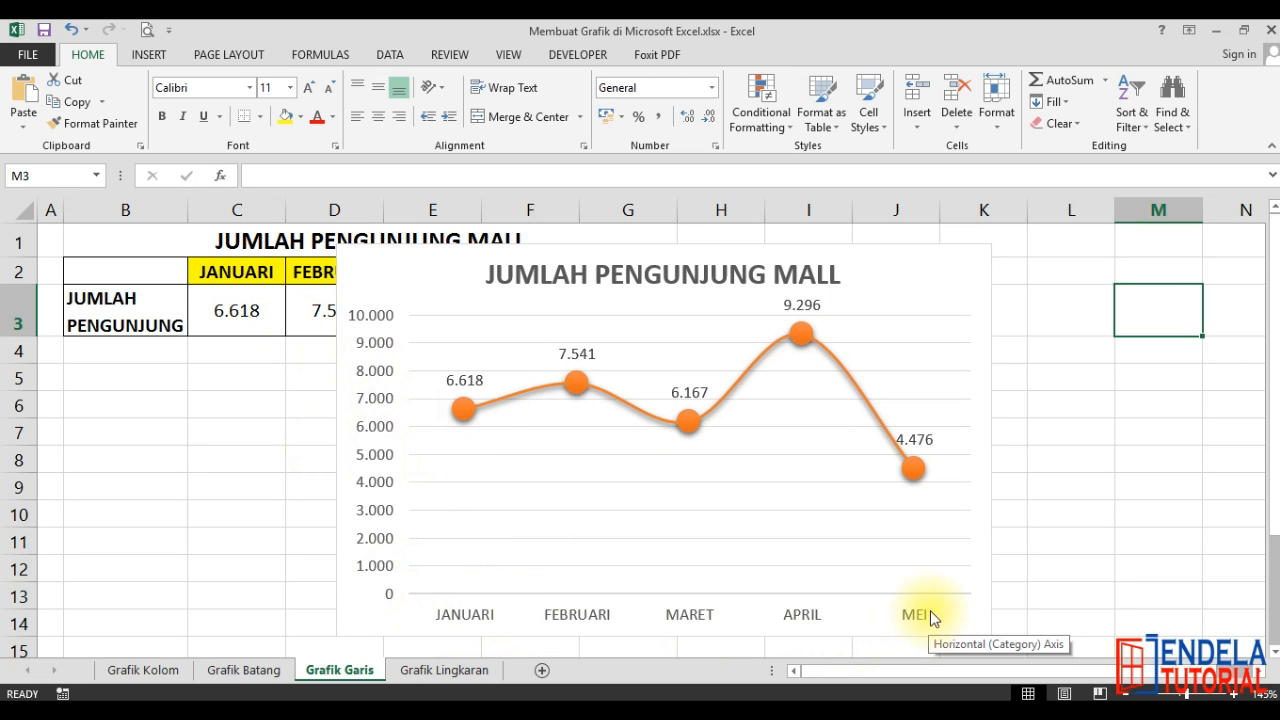
Go to the Grafik Lingkaran sheet and examine the title, headers and rows of the Java population table.
left_click(1075, 396)
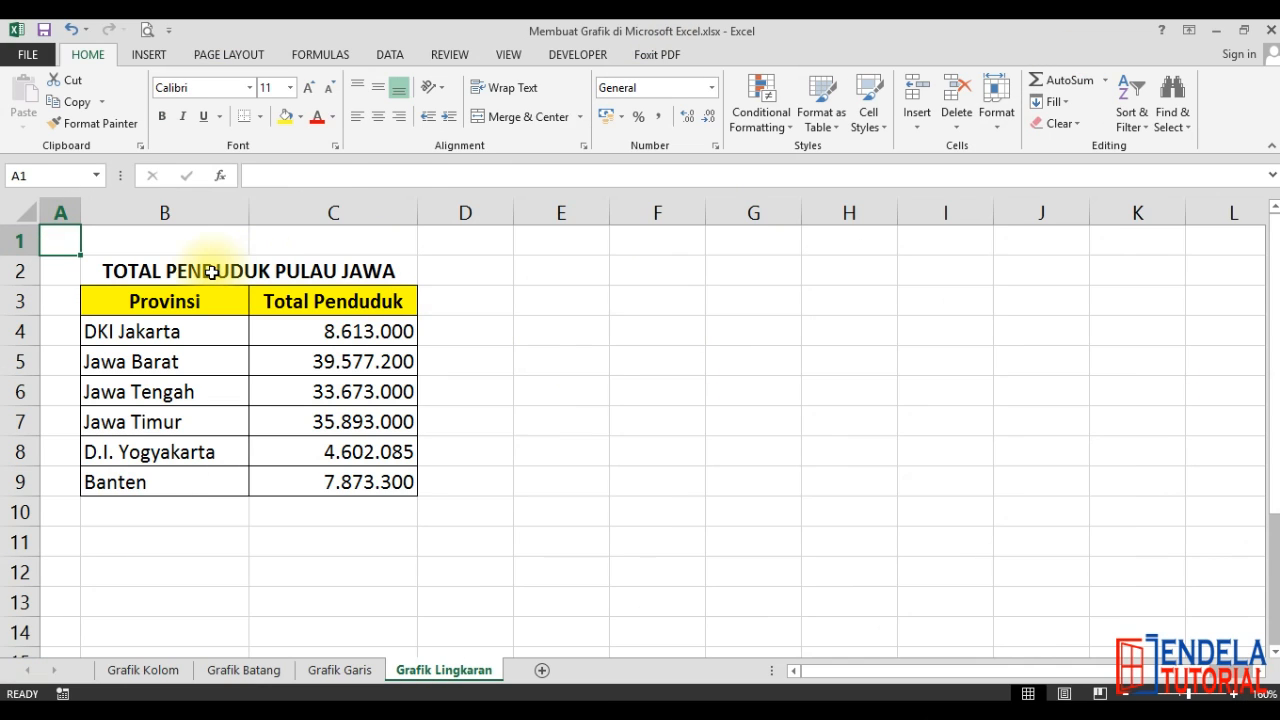
left_click(212, 272)
left_click(194, 542)
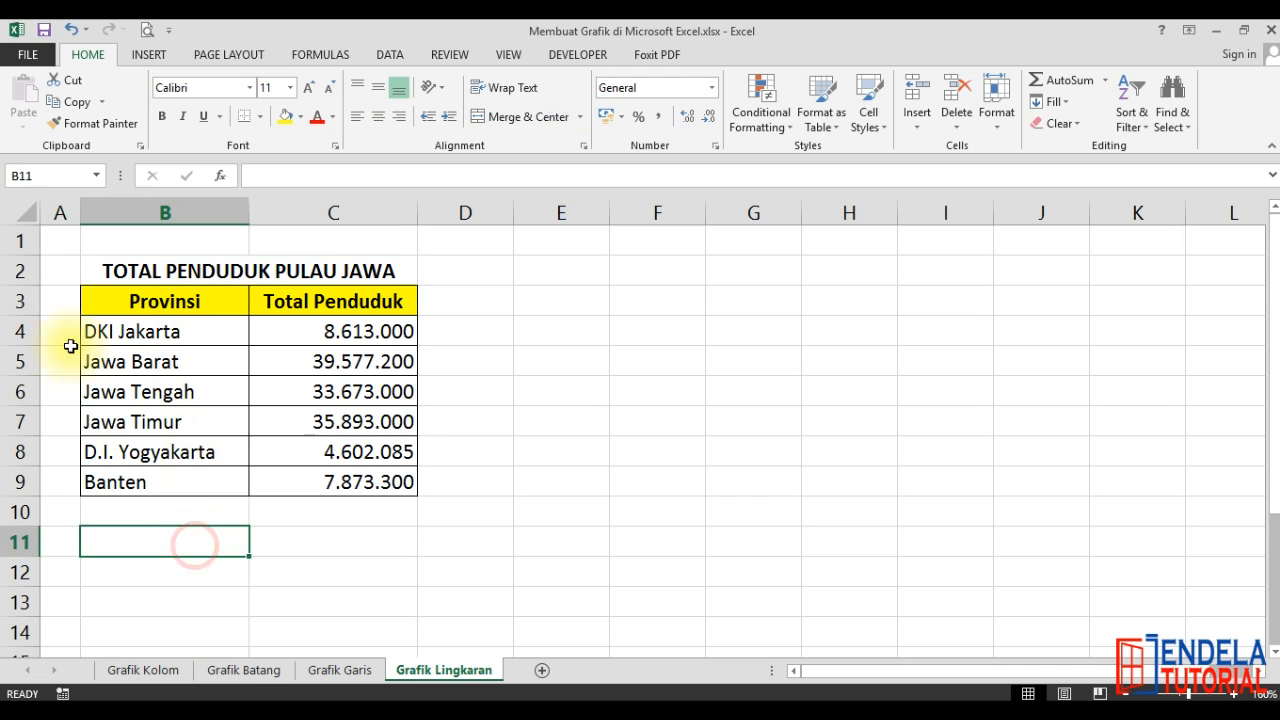
left_click(67, 249)
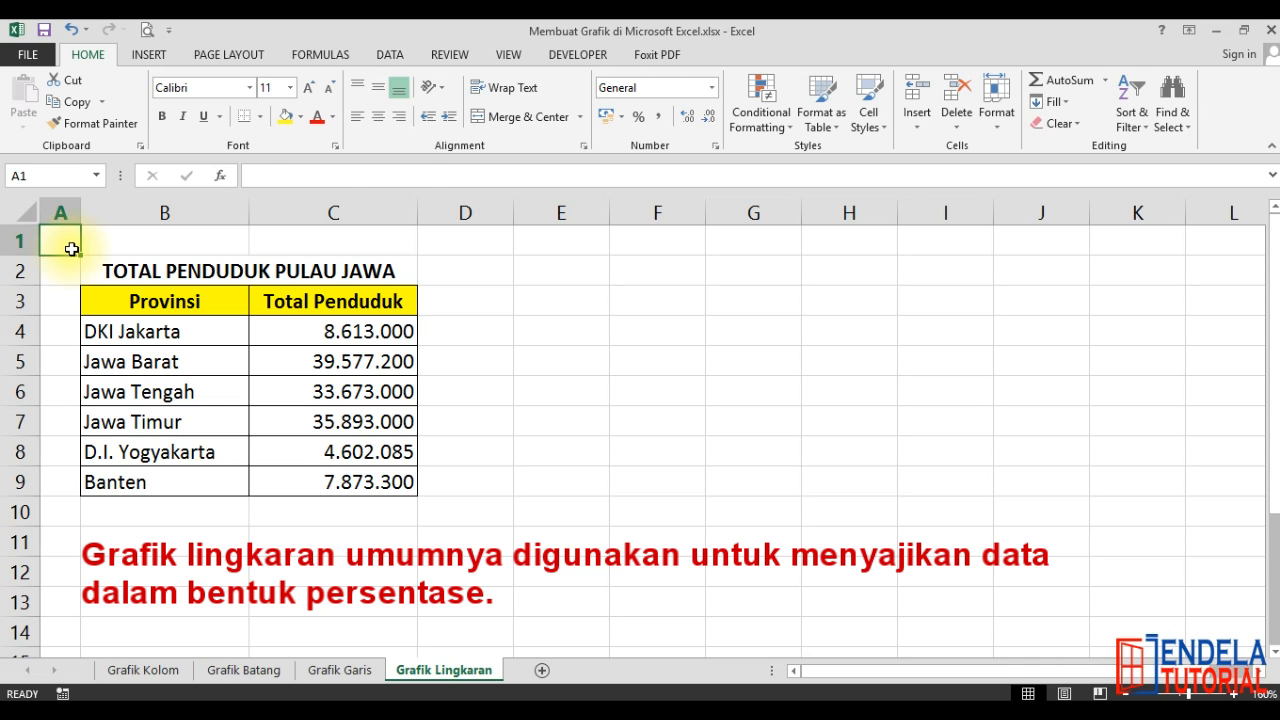
left_click(106, 271)
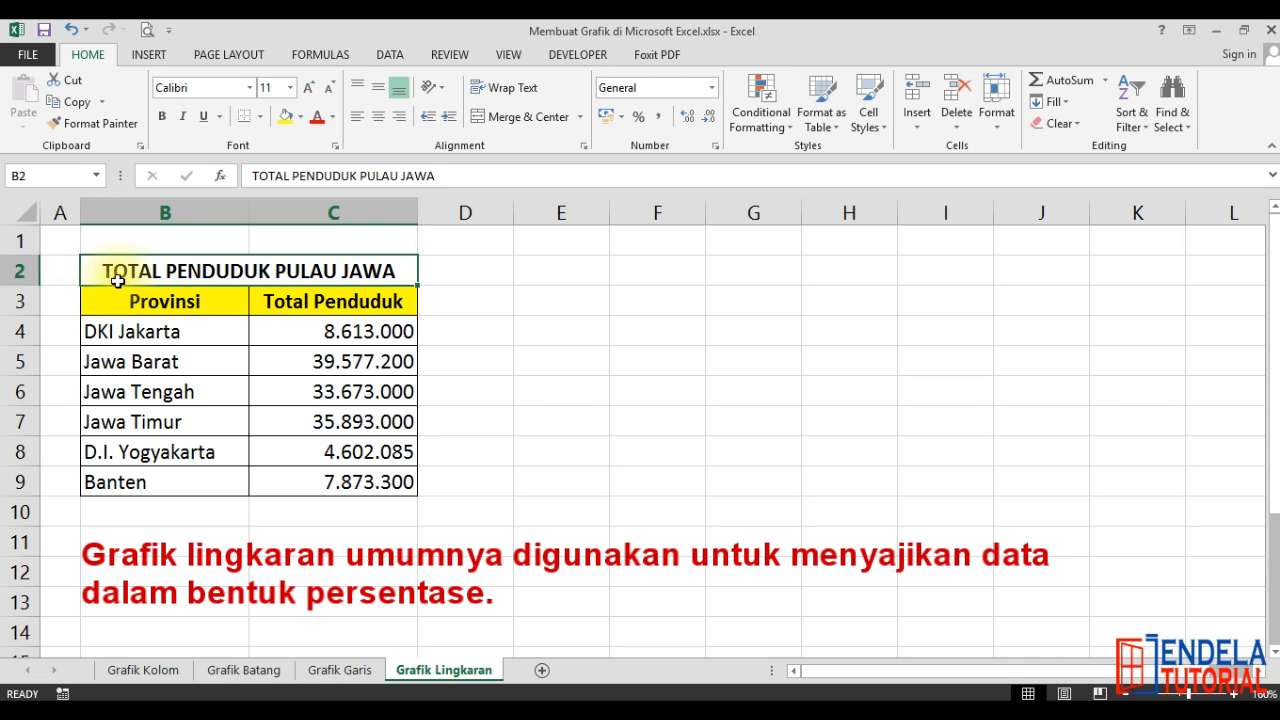
left_click(169, 556)
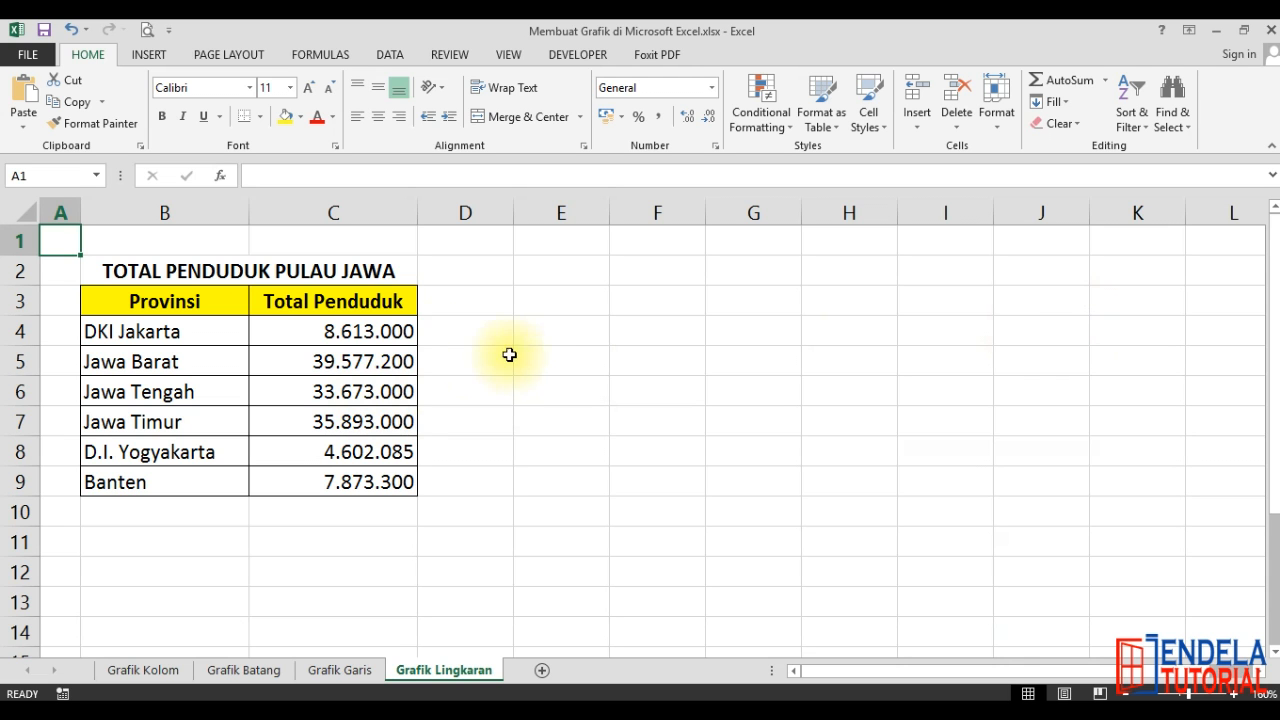
left_click(188, 302)
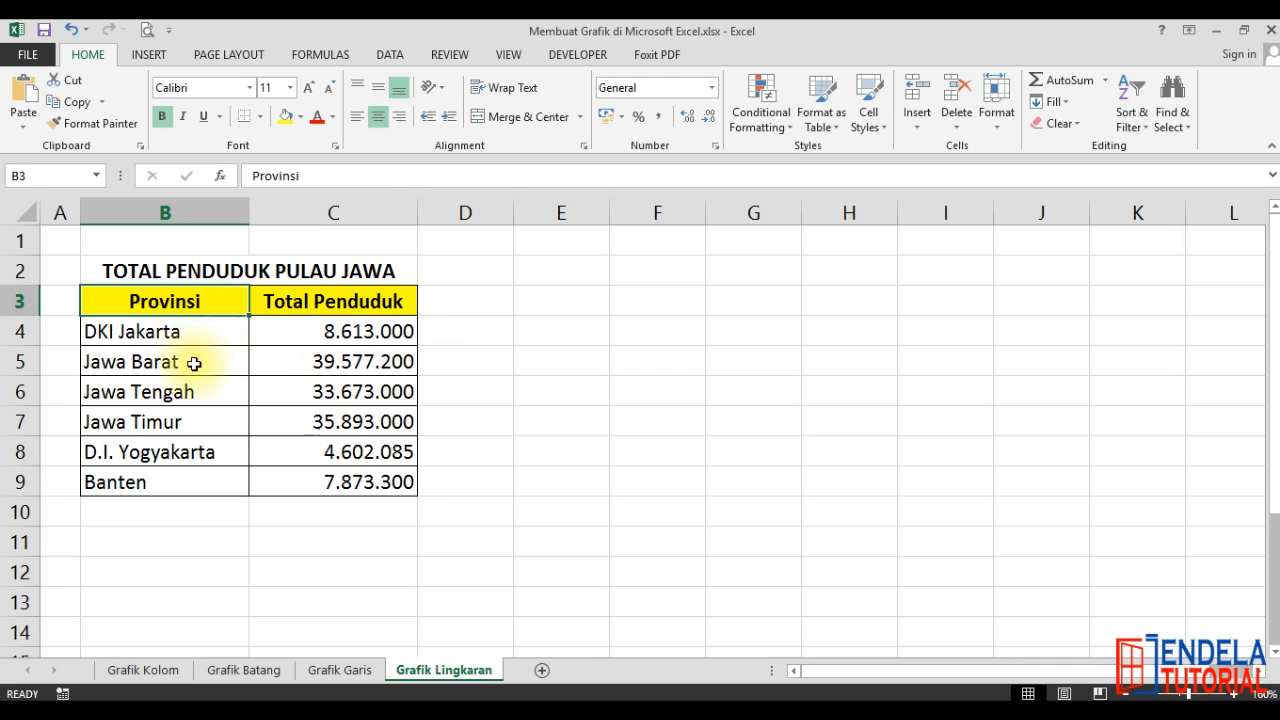
left_click(266, 514)
Insert a 2-D pie chart from the population table in B3:C9 and move it beside the table.
left_click_drag(170, 300, 294, 477)
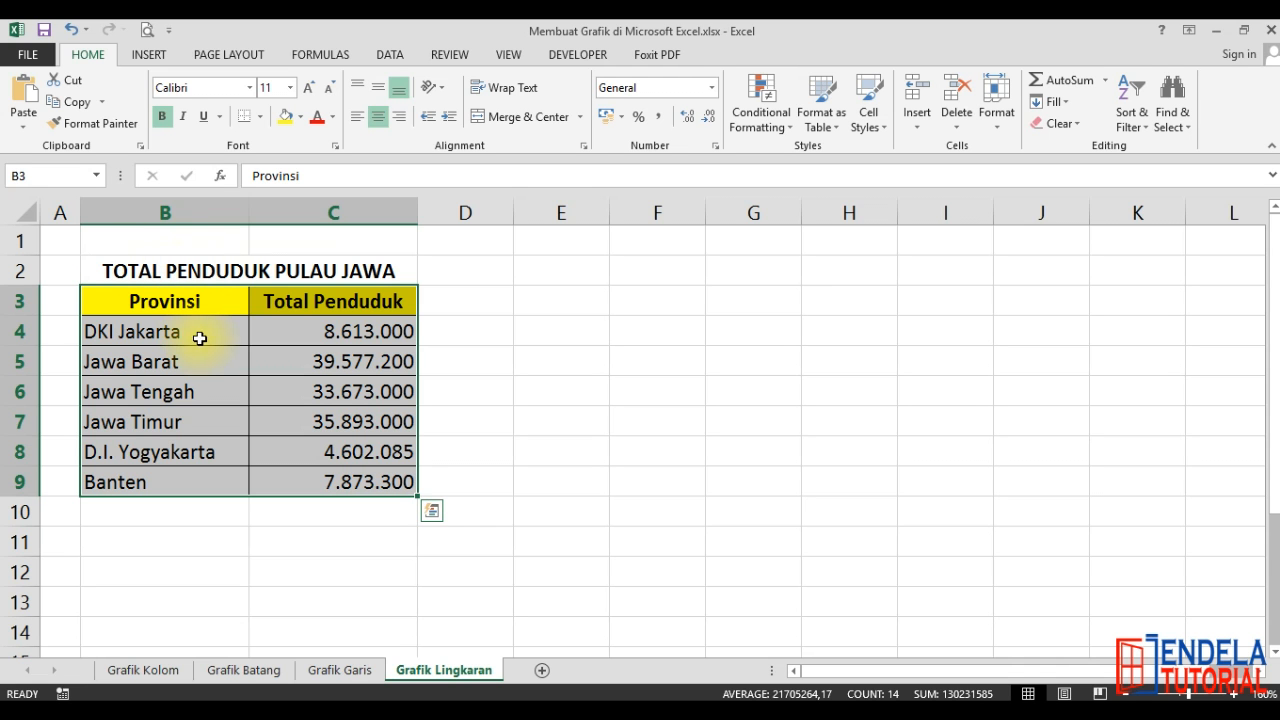
left_click(148, 56)
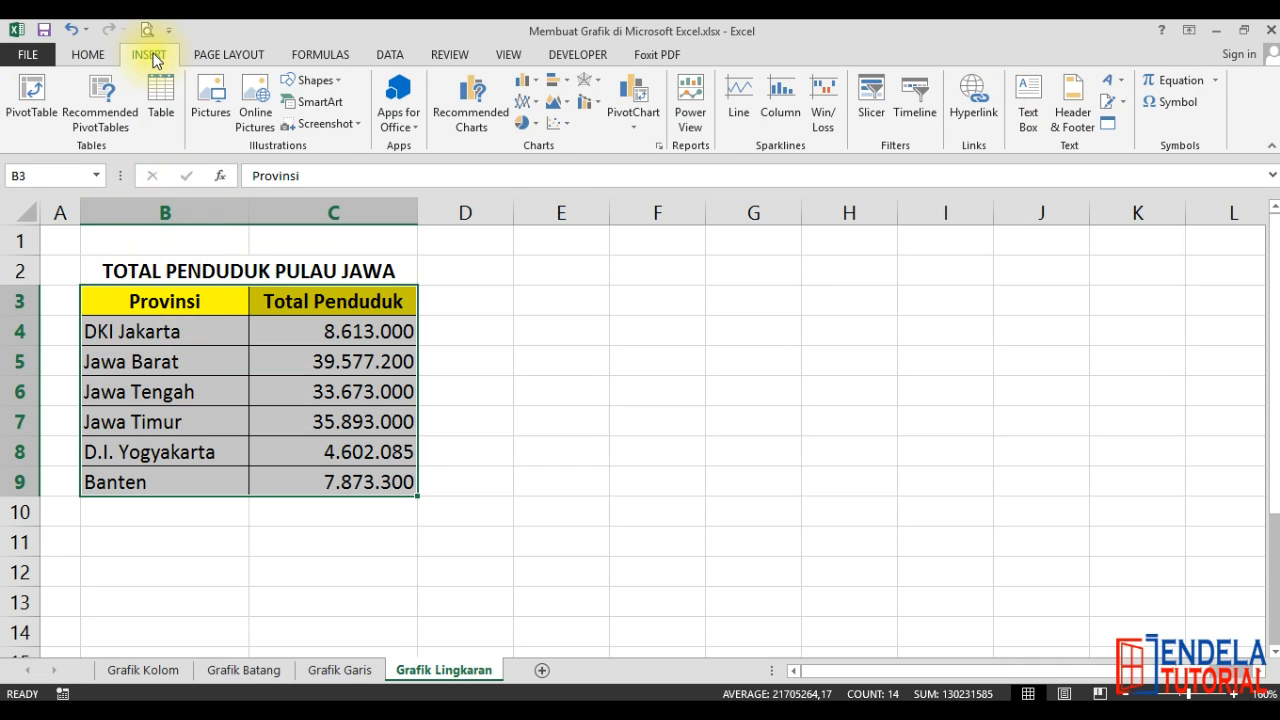
left_click(528, 125)
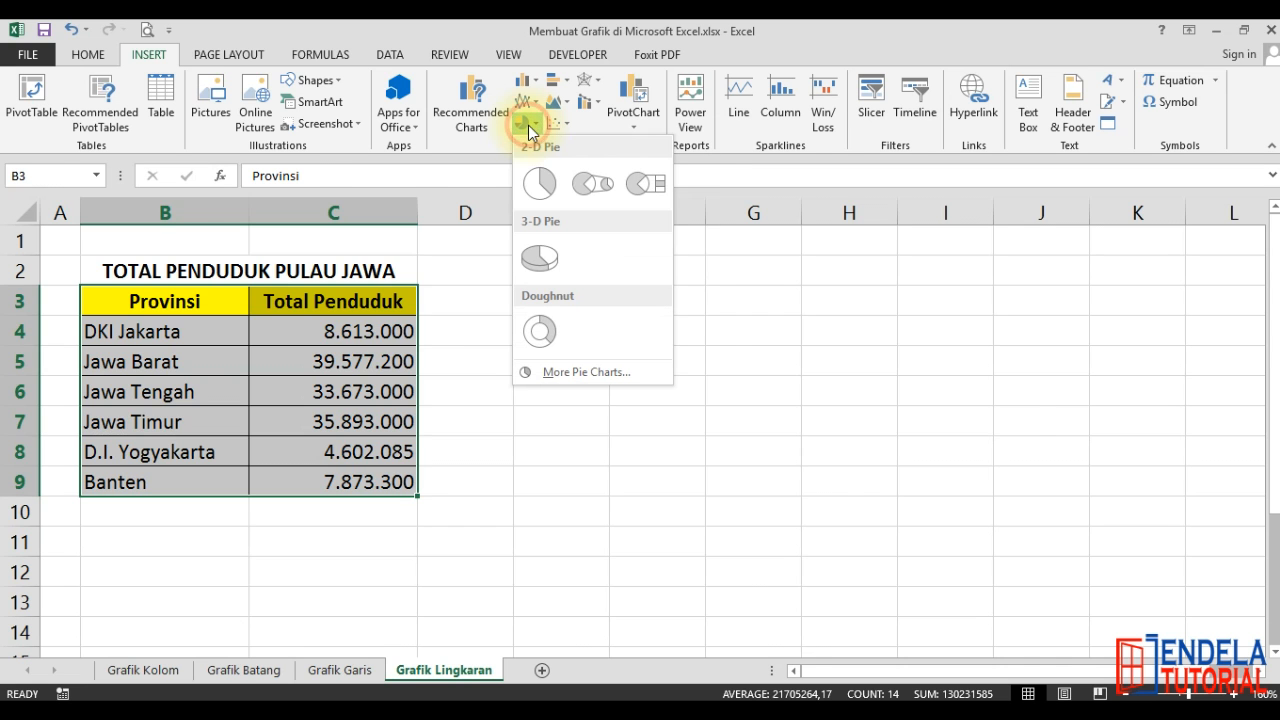
left_click(538, 186)
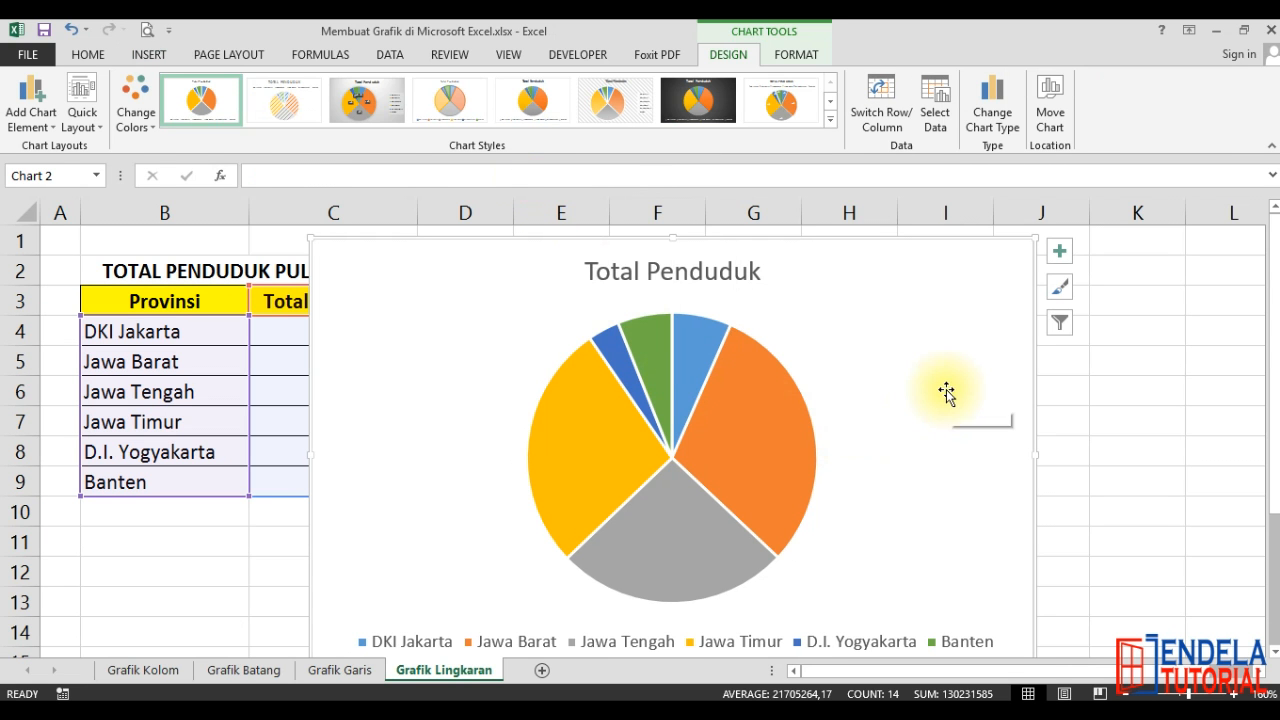
left_click_drag(830, 310, 880, 300)
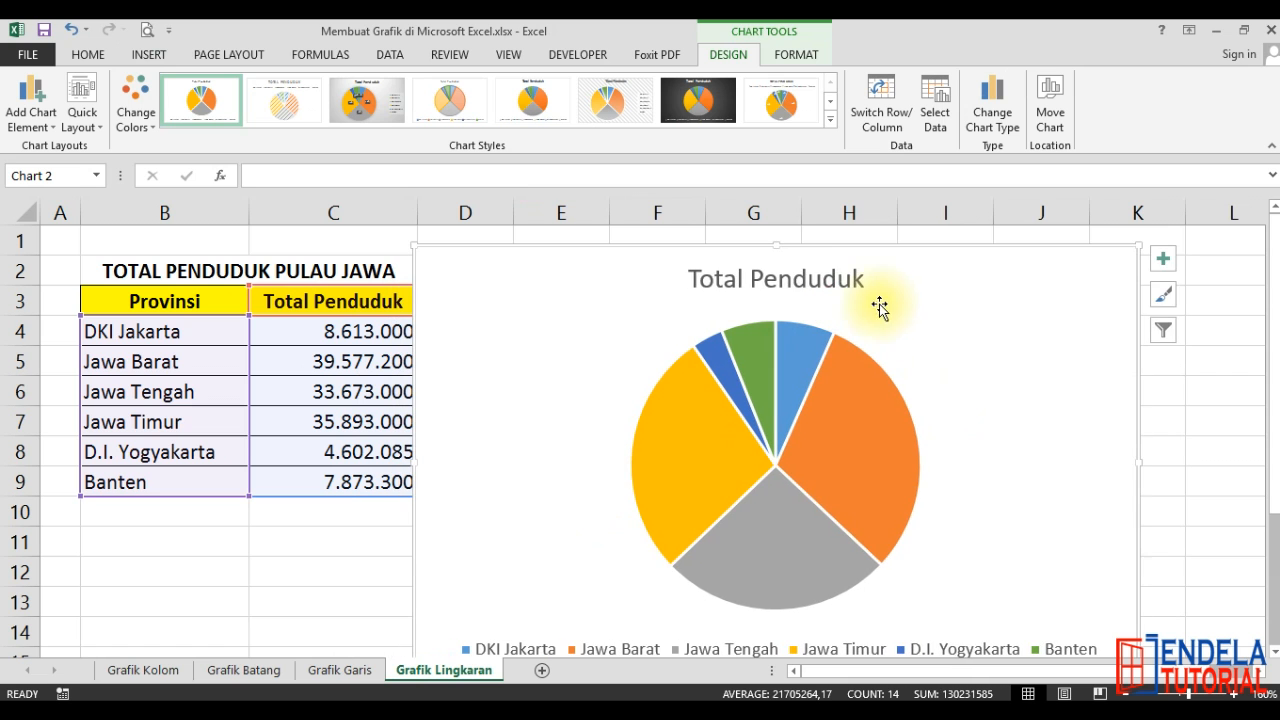
Retitle the pie chart TOTAL PENDUDUK PULAU JAWA and shift the chart slightly up on the sheet.
left_click(810, 281)
triple_click(810, 282)
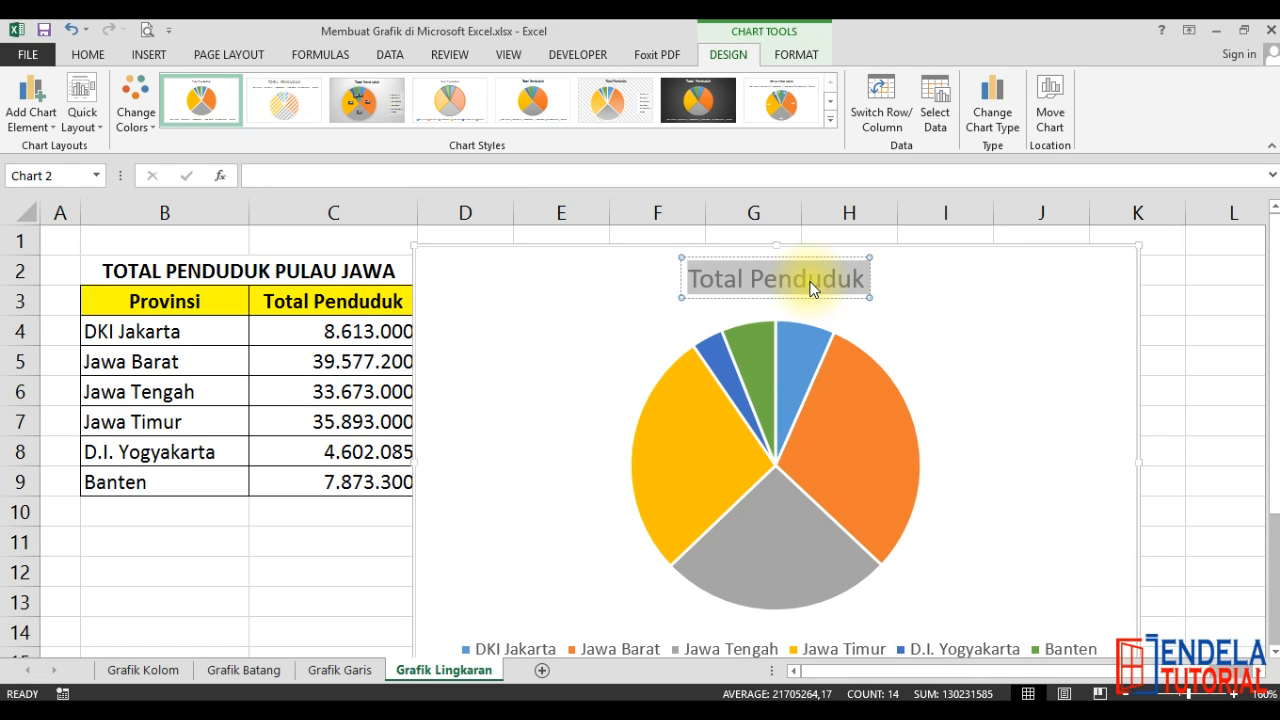
type("tot")
key("BackSpace")
key("BackSpace")
key("BackSpace")
type("TOTAL PENDUDUK L")
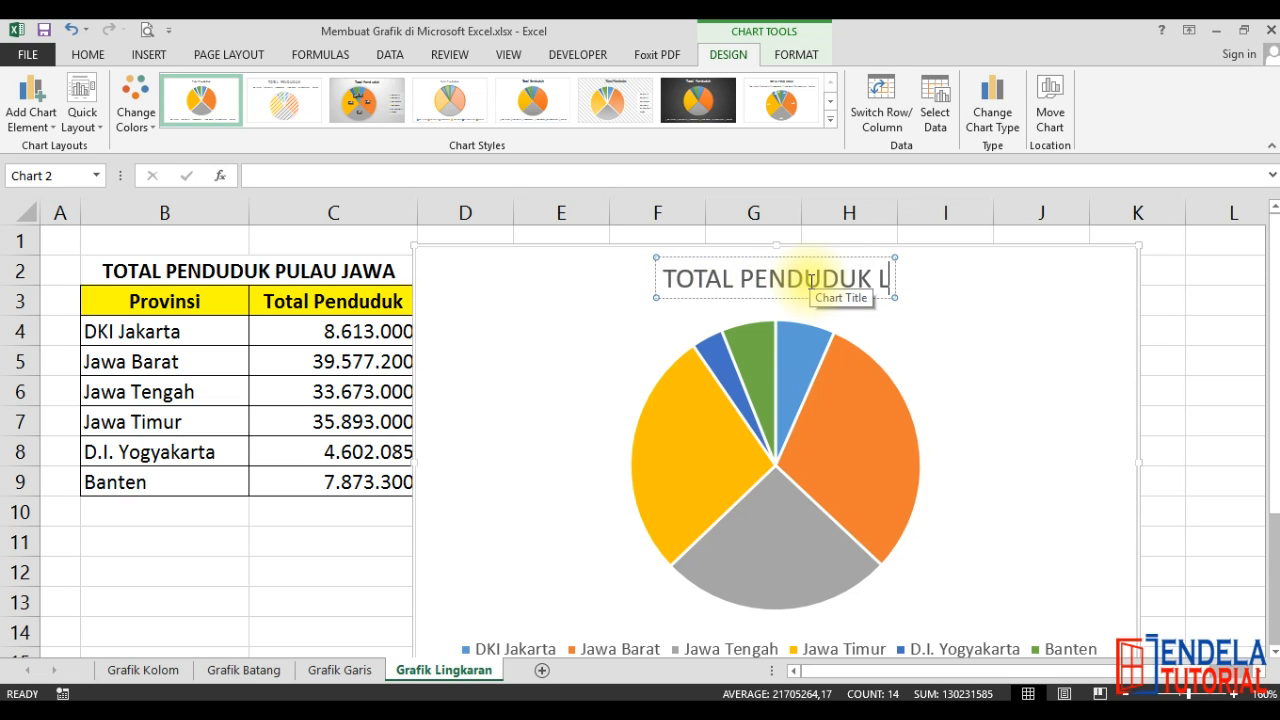
key("BackSpace")
type("PULA")
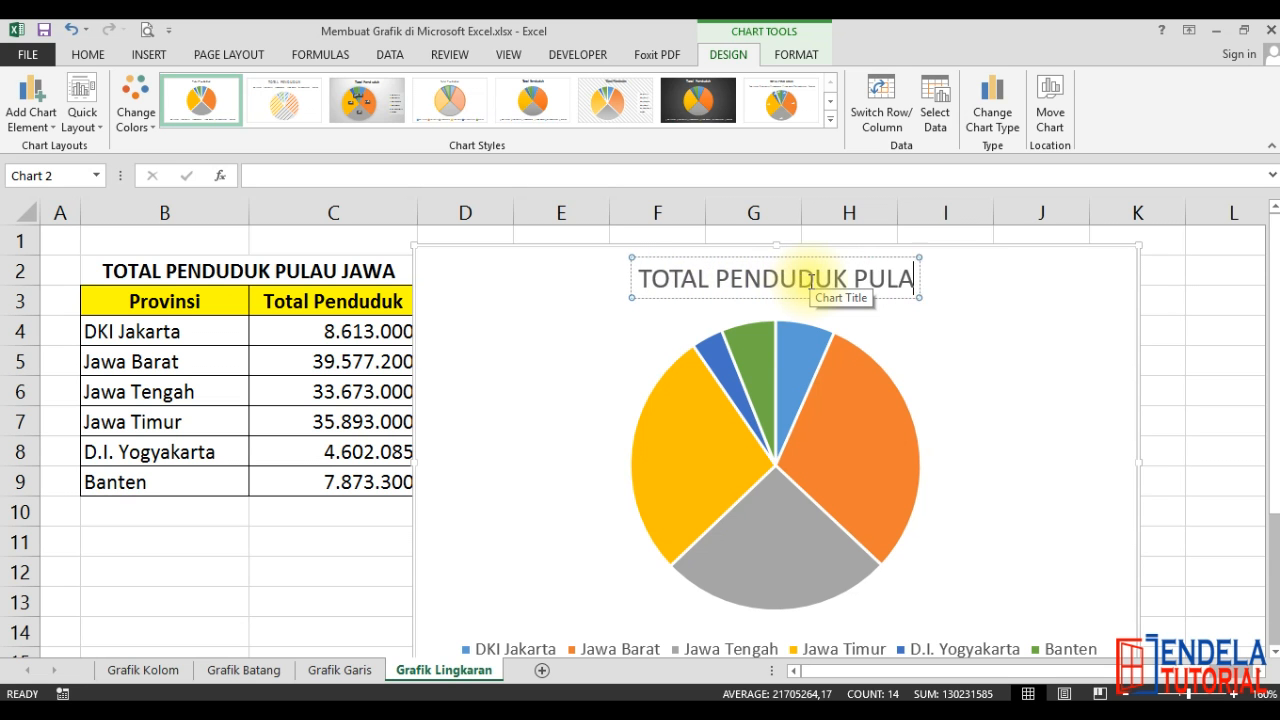
type("U JAWA")
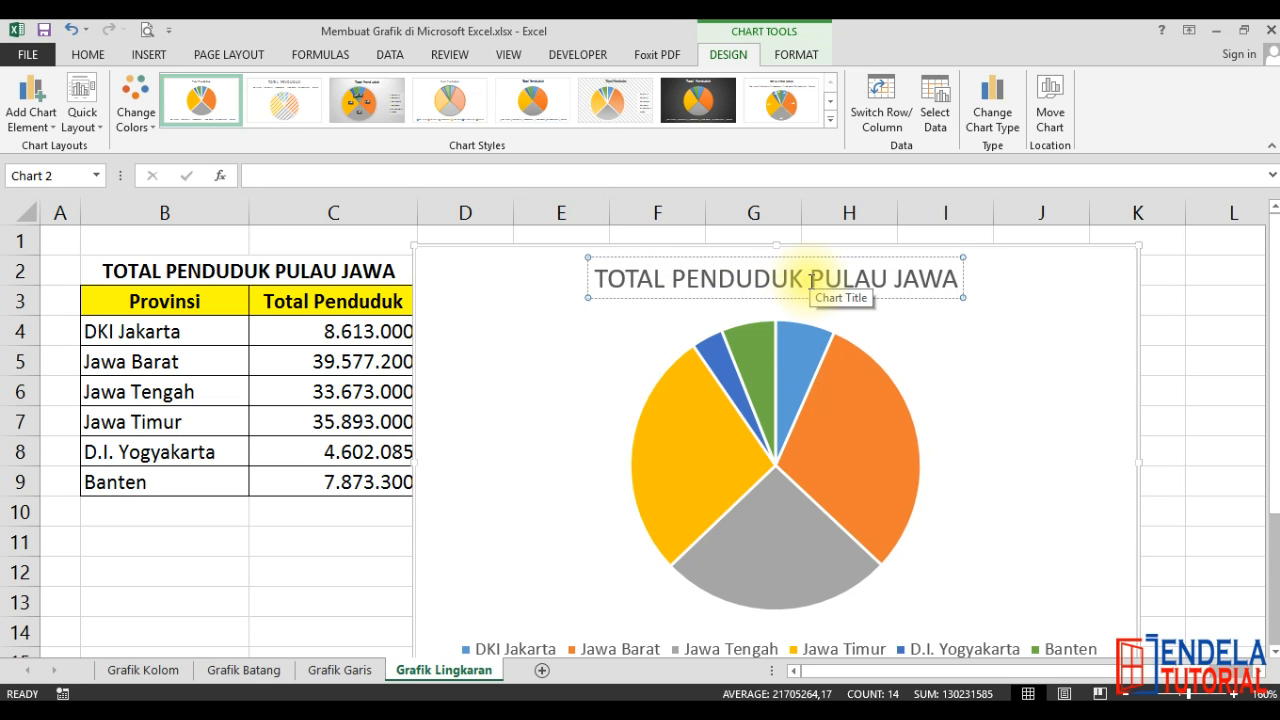
left_click(345, 550)
left_click(603, 443)
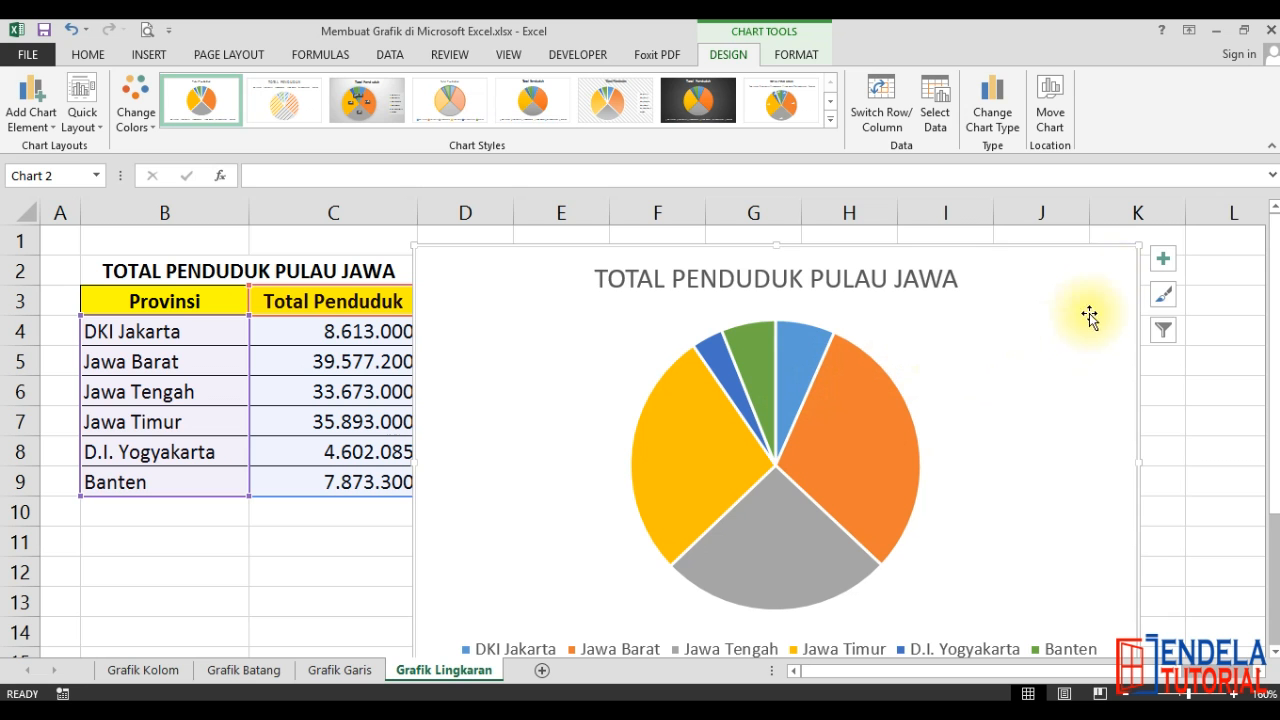
left_click_drag(1097, 277, 1093, 272)
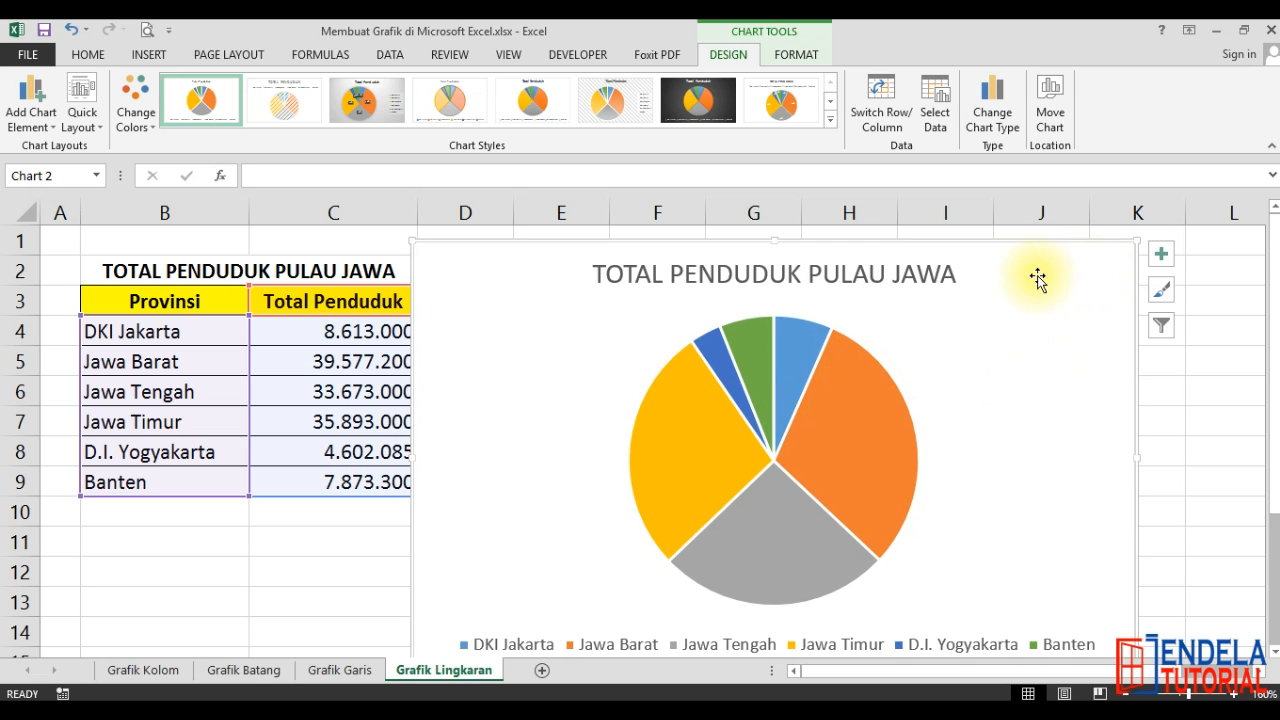
Apply the third Colorful palette and the last gallery chart style to the pie chart.
left_click(135, 108)
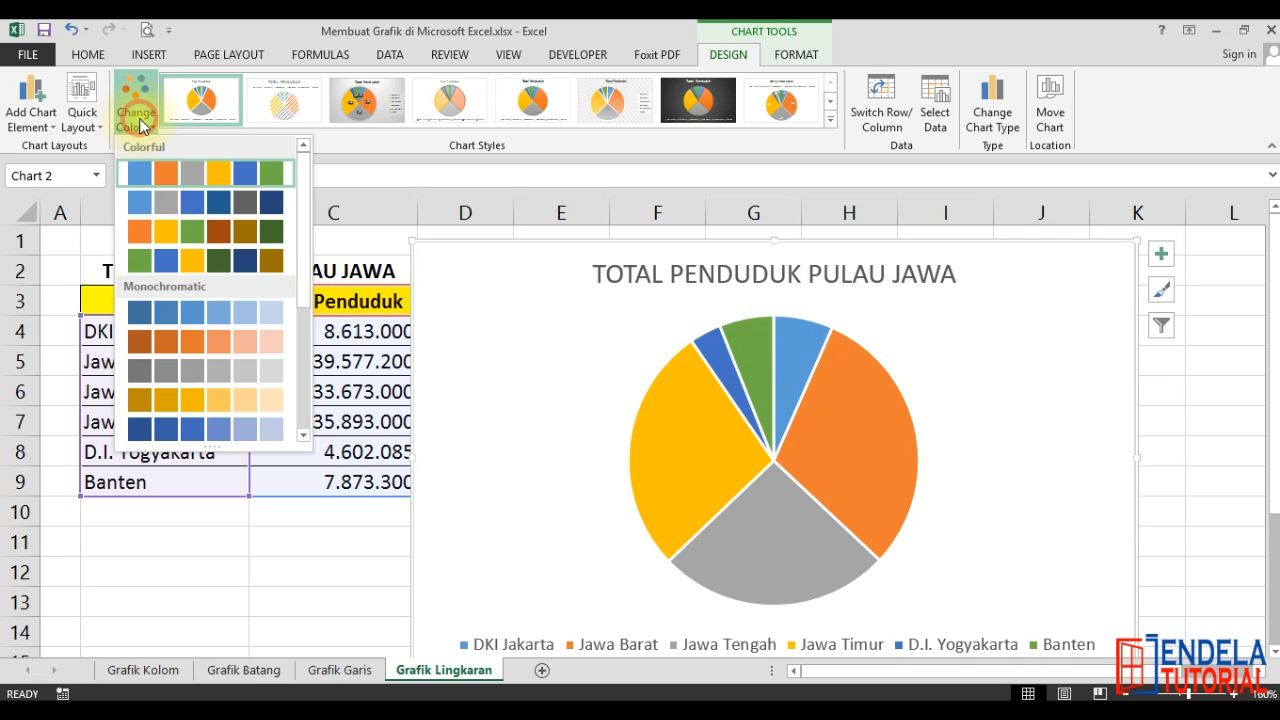
left_click(172, 243)
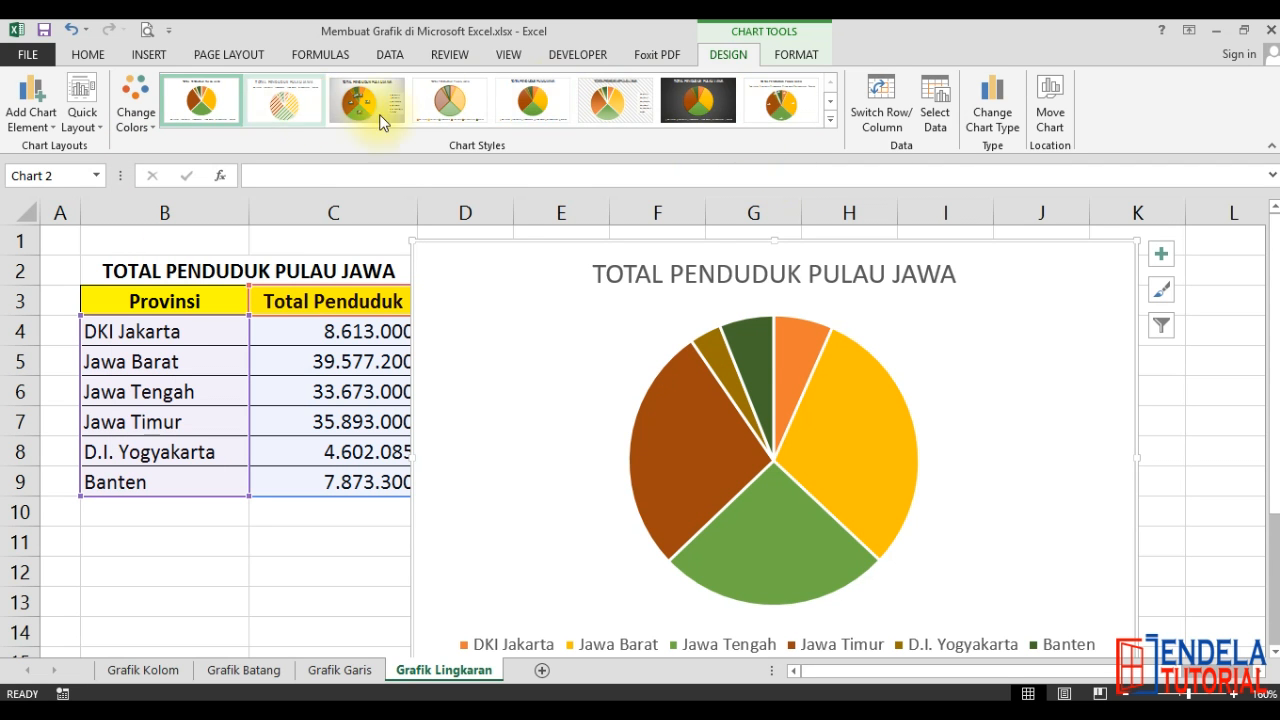
left_click(830, 118)
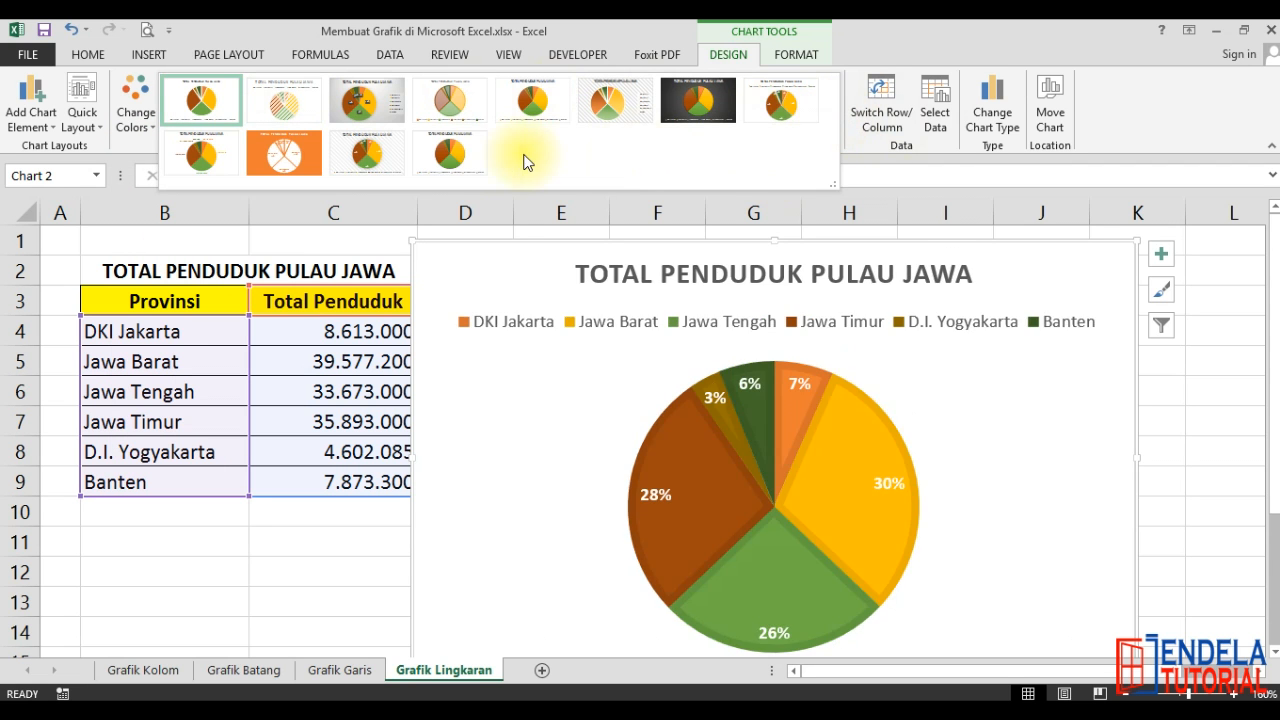
left_click(446, 170)
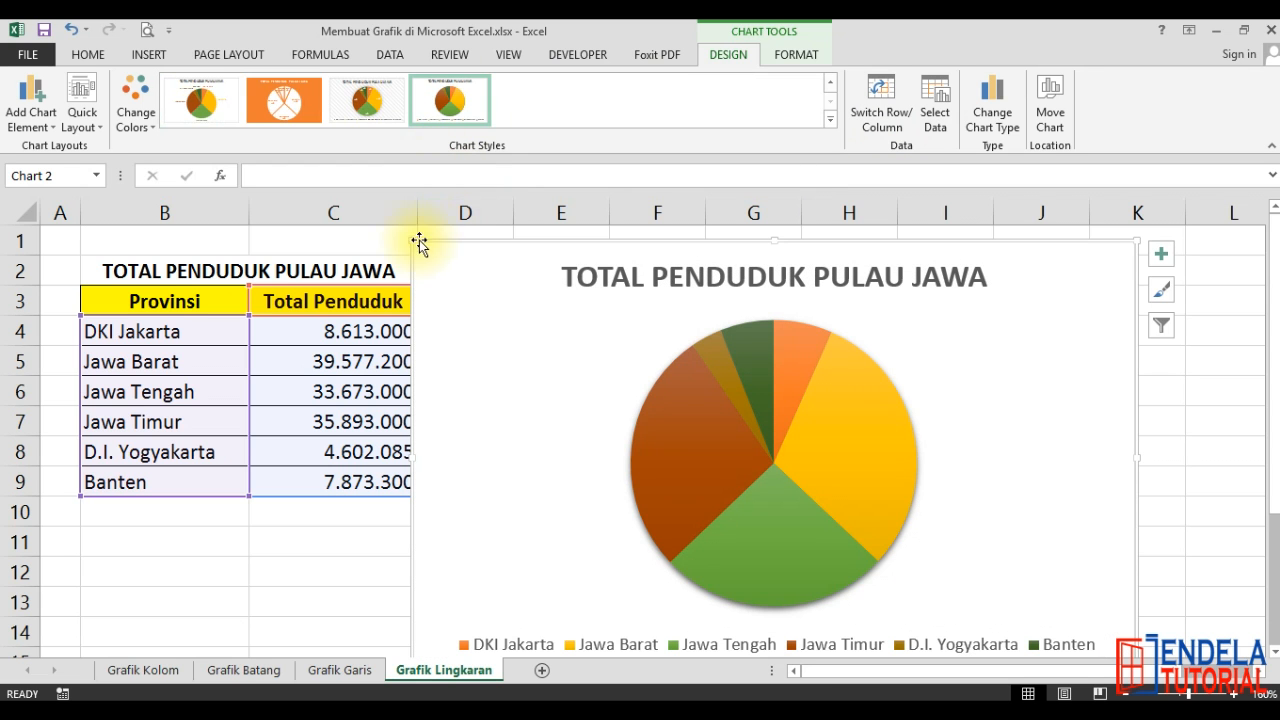
Add Data Callout labels to the pie slices and deselect the chart.
left_click(34, 118)
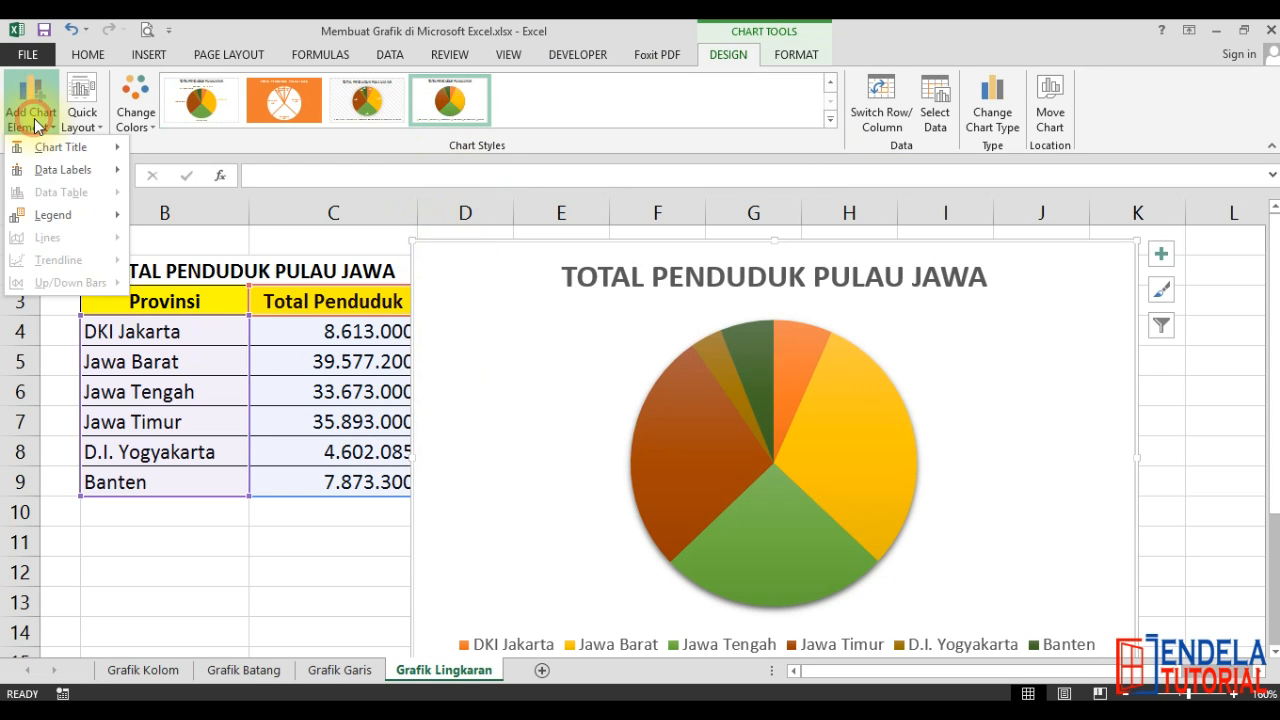
mouse_move(44, 177)
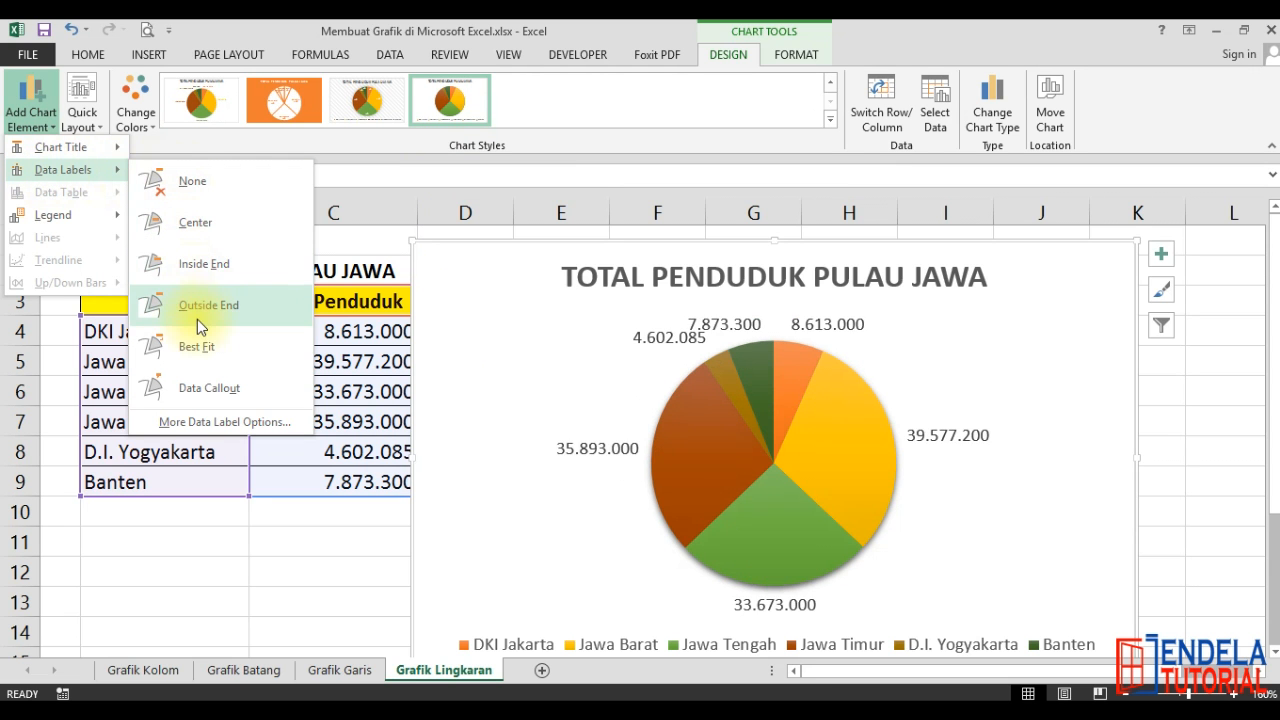
left_click(214, 388)
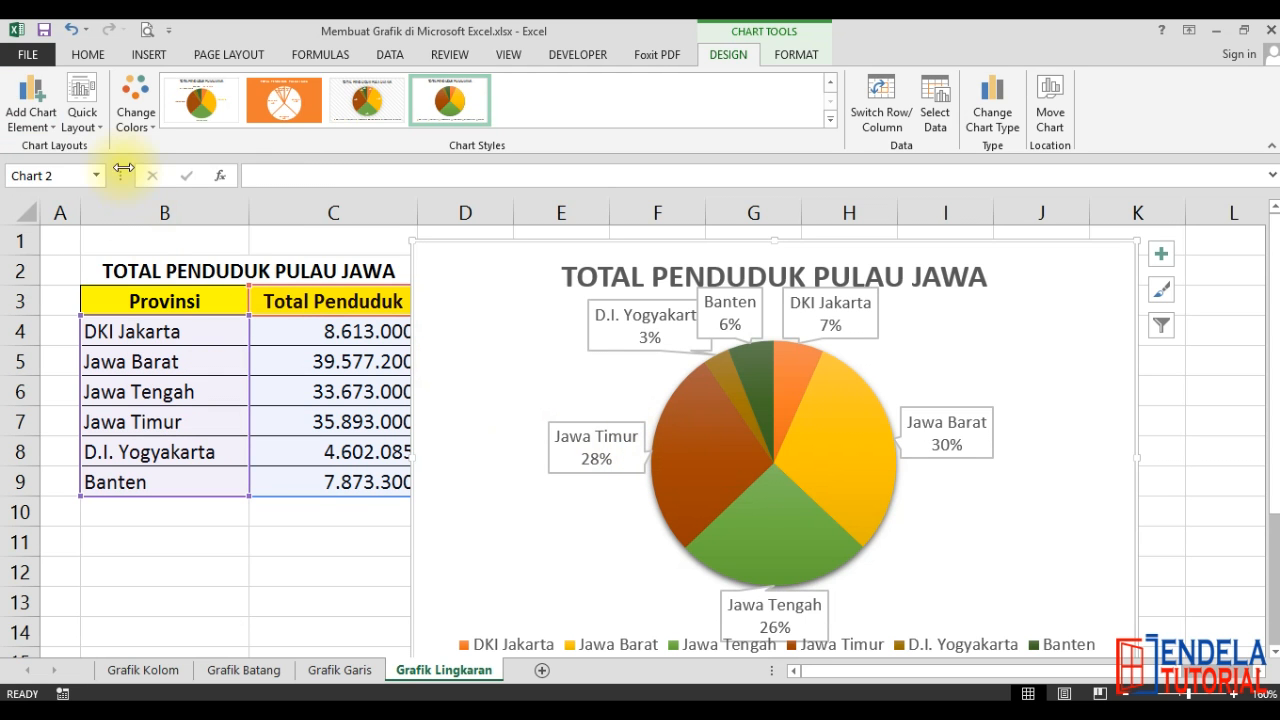
left_click(30, 105)
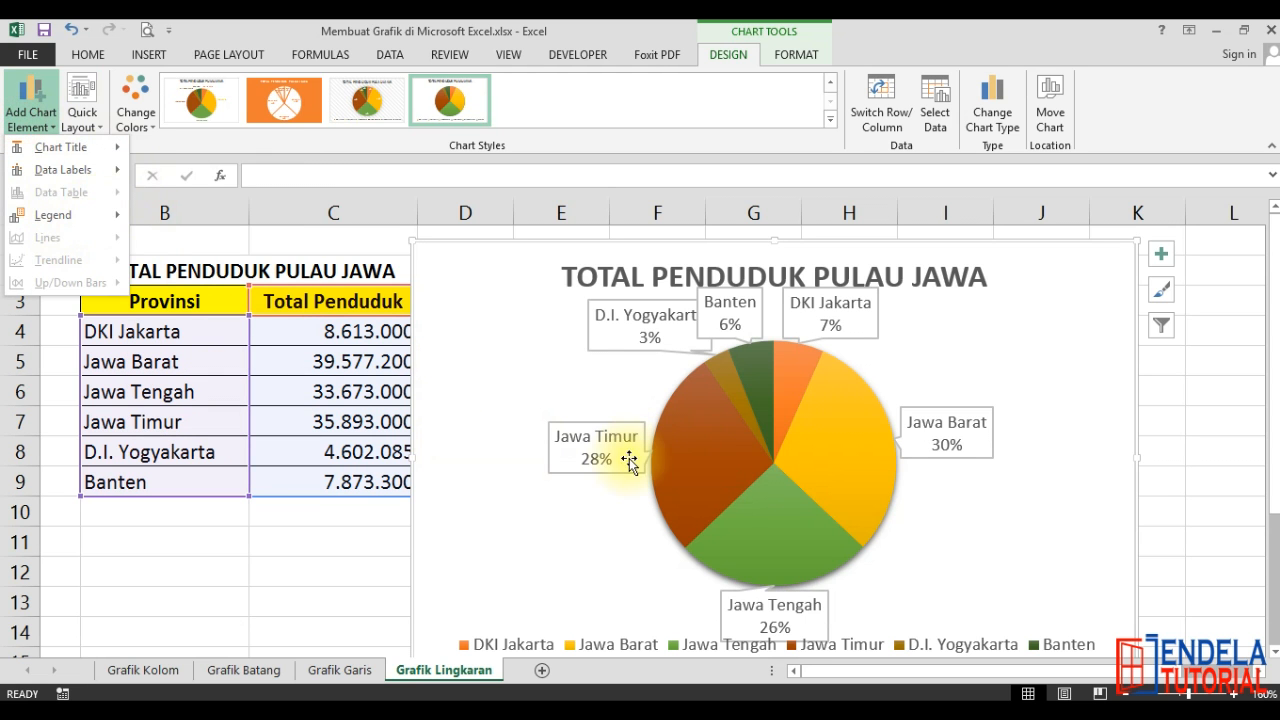
left_click(598, 504)
left_click(1222, 473)
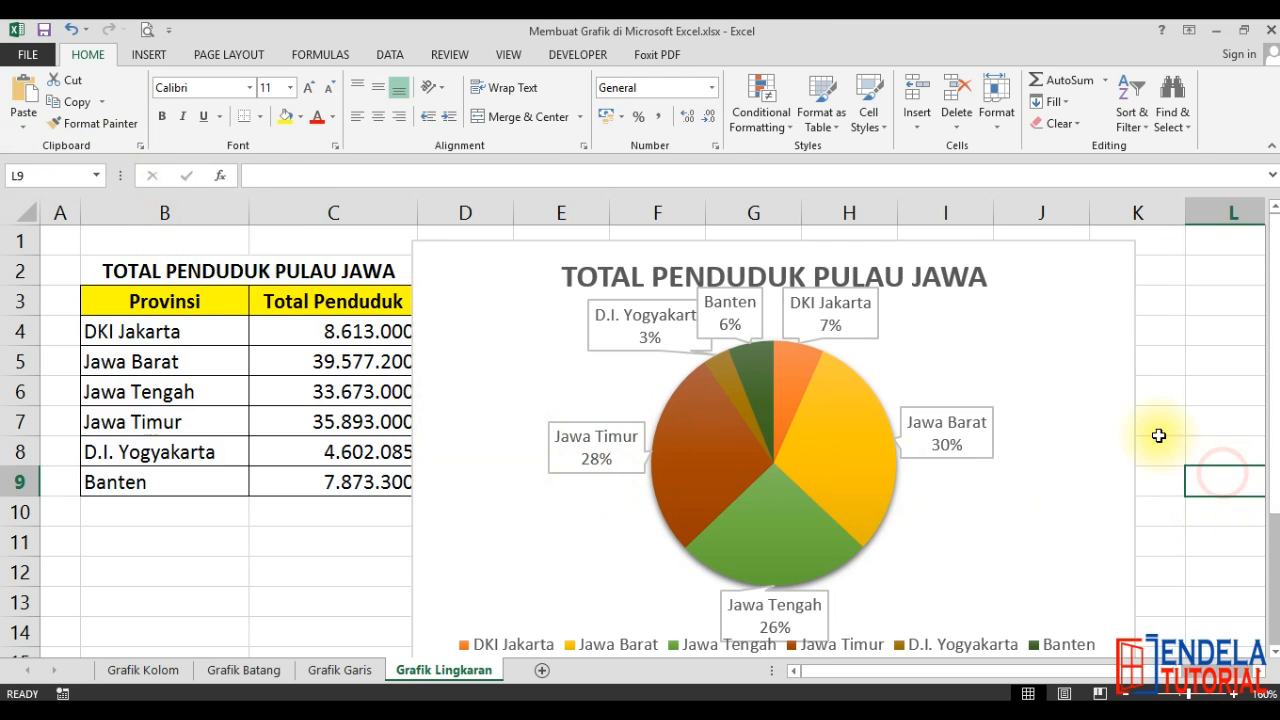
Set the pie chart's legend position to Right.
left_click(1105, 402)
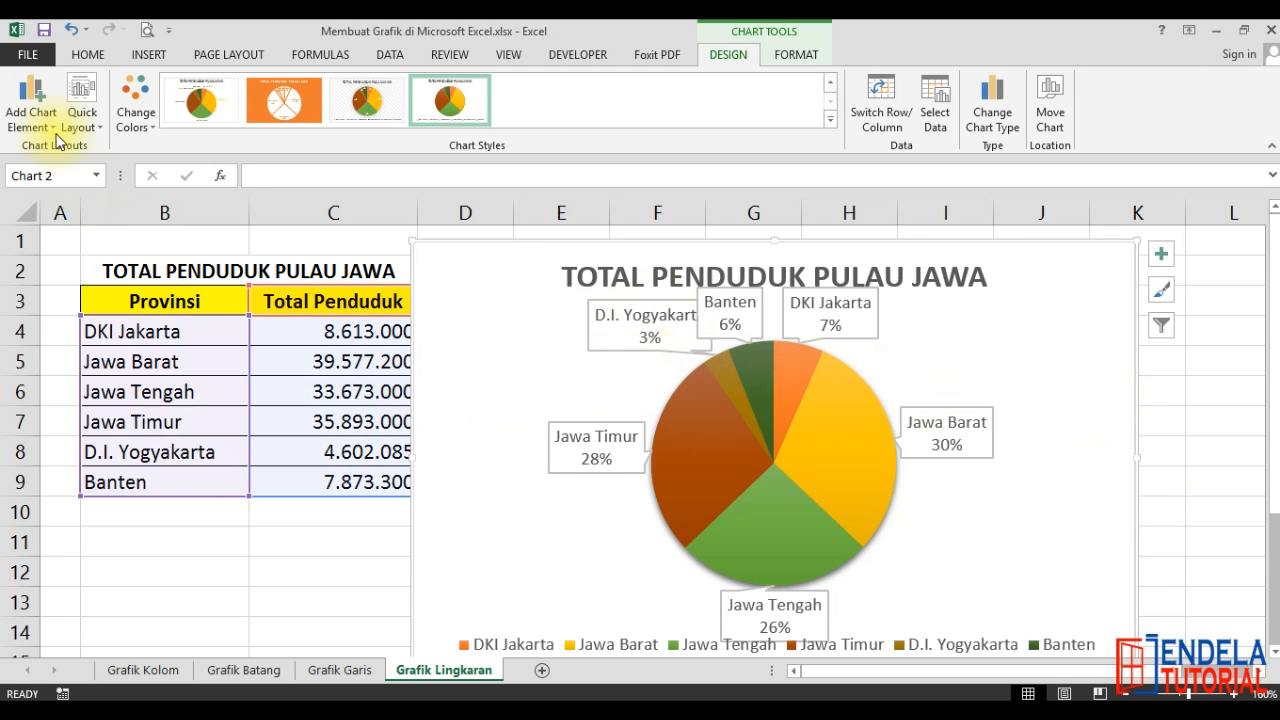
left_click(31, 105)
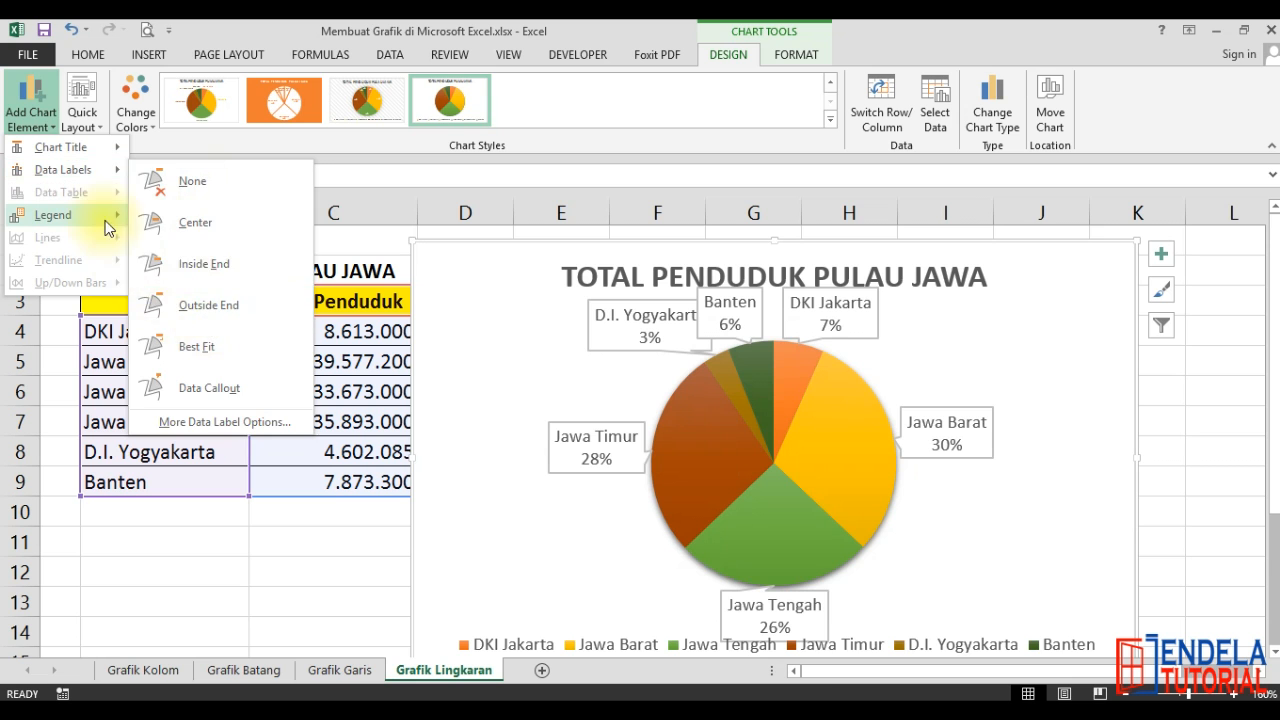
mouse_move(100, 214)
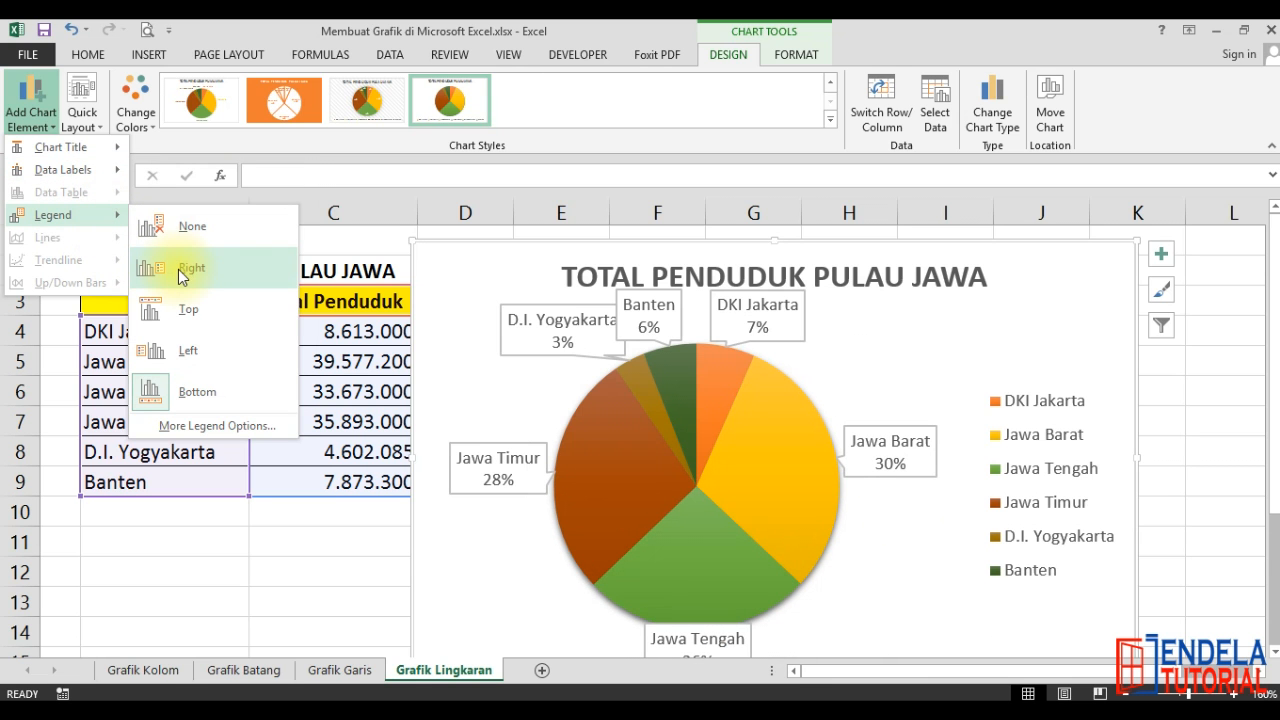